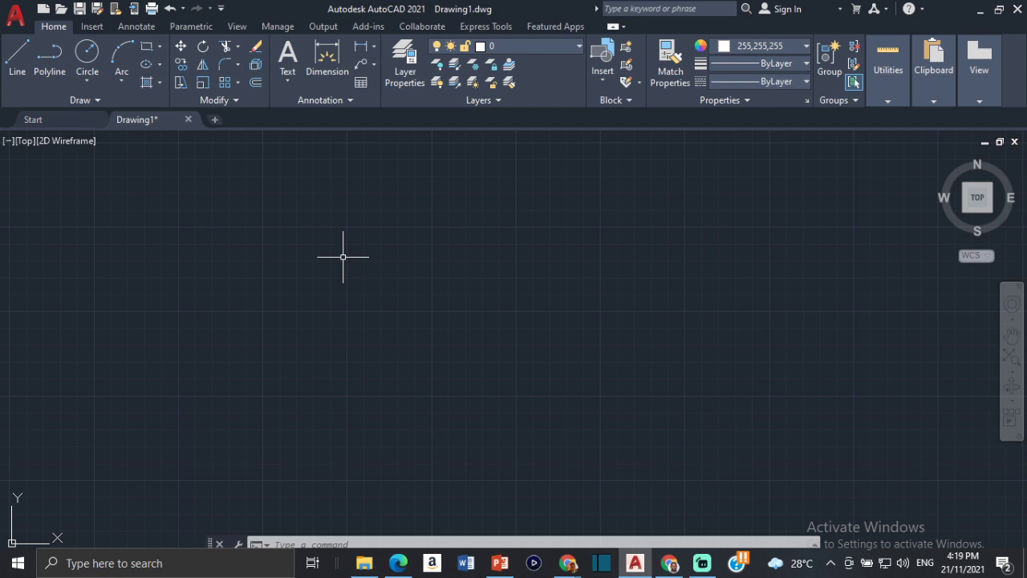
{"action": "left_click", "coordinate": [181, 64]}
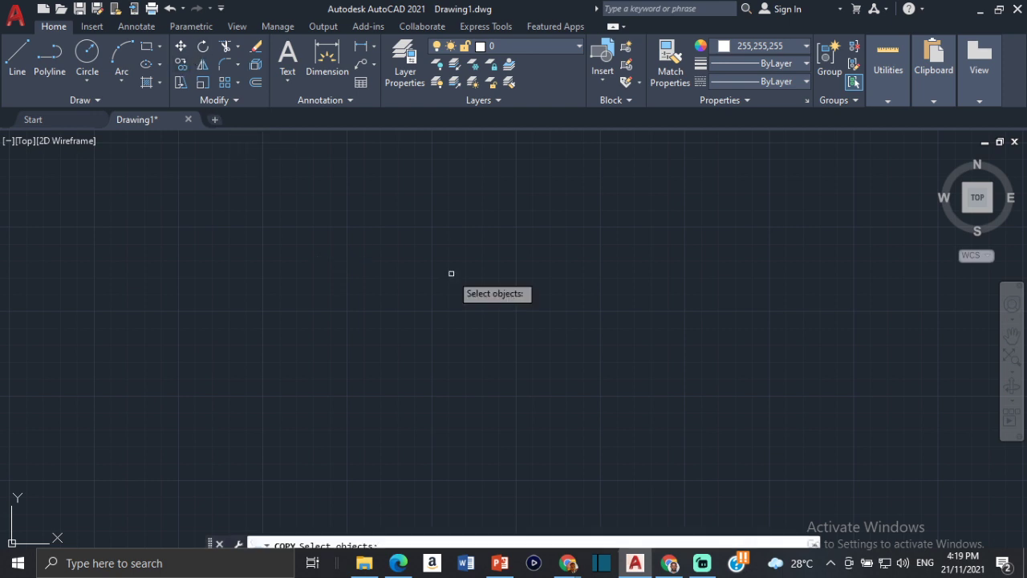
{"action": "key", "text": "Escape"}
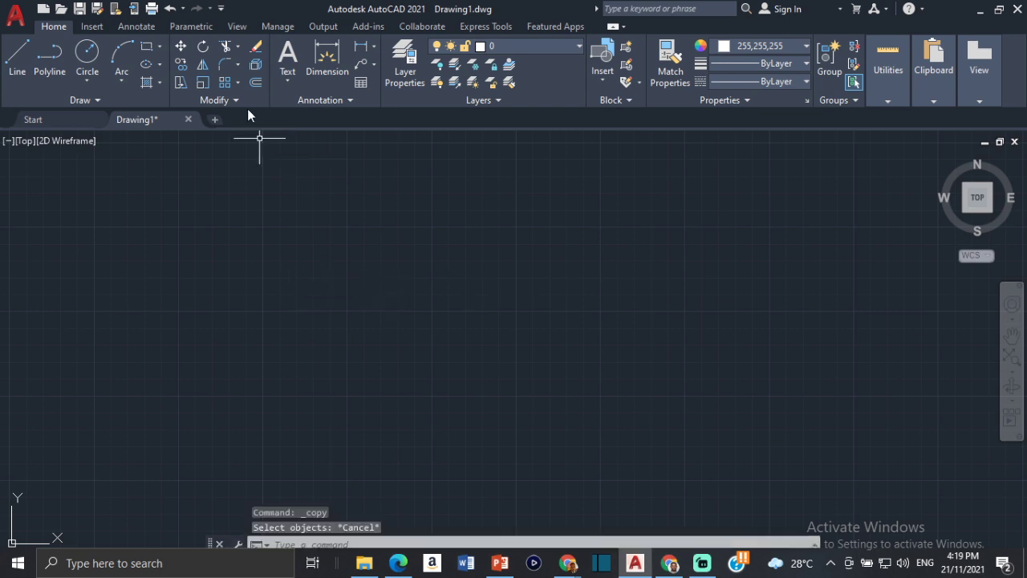
{"action": "key", "text": "Escape"}
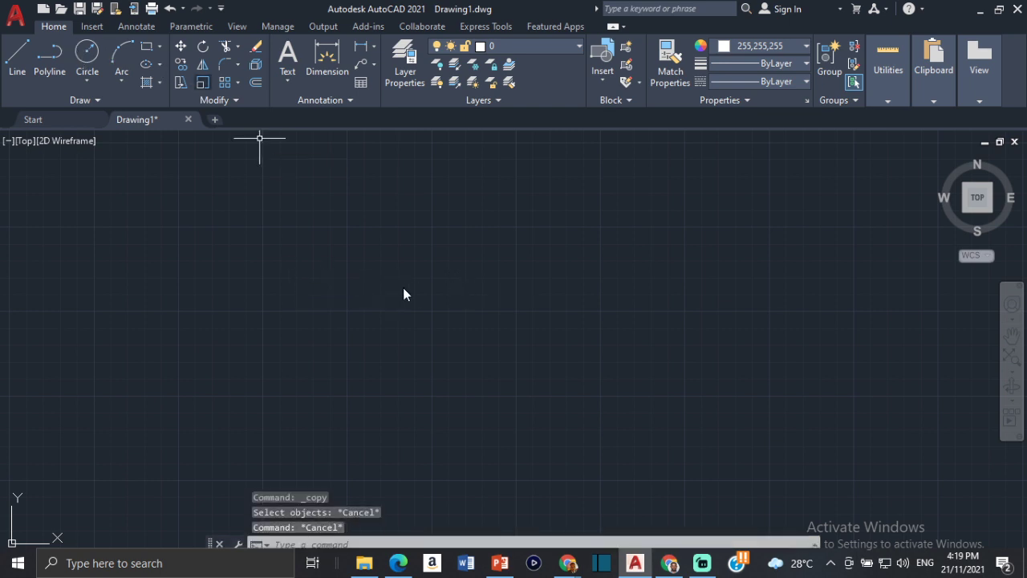
Step: Draw a circle with a radius of 40 in the empty drawing area
{"action": "left_click", "coordinate": [88, 55]}
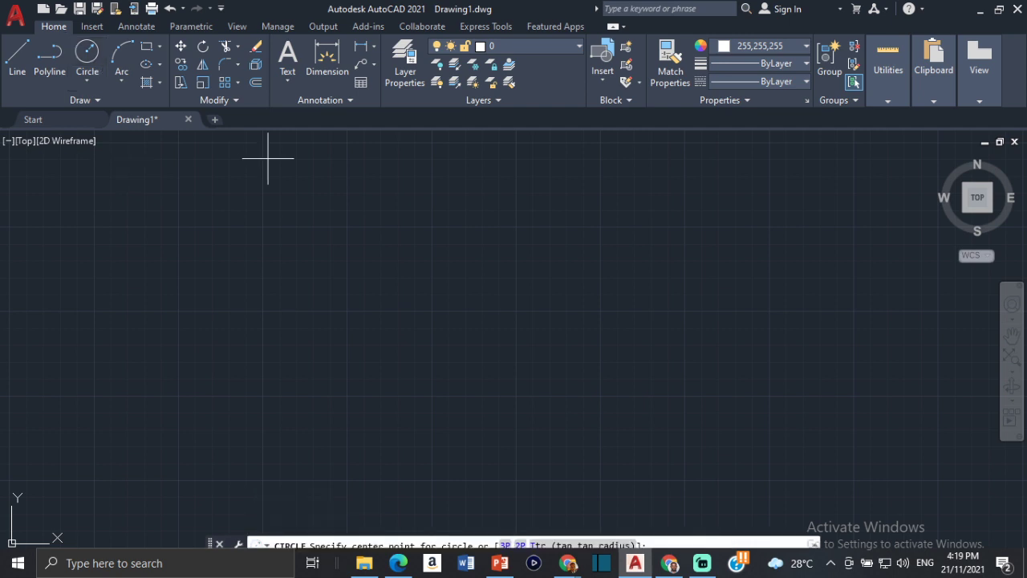
{"action": "left_click", "coordinate": [381, 290]}
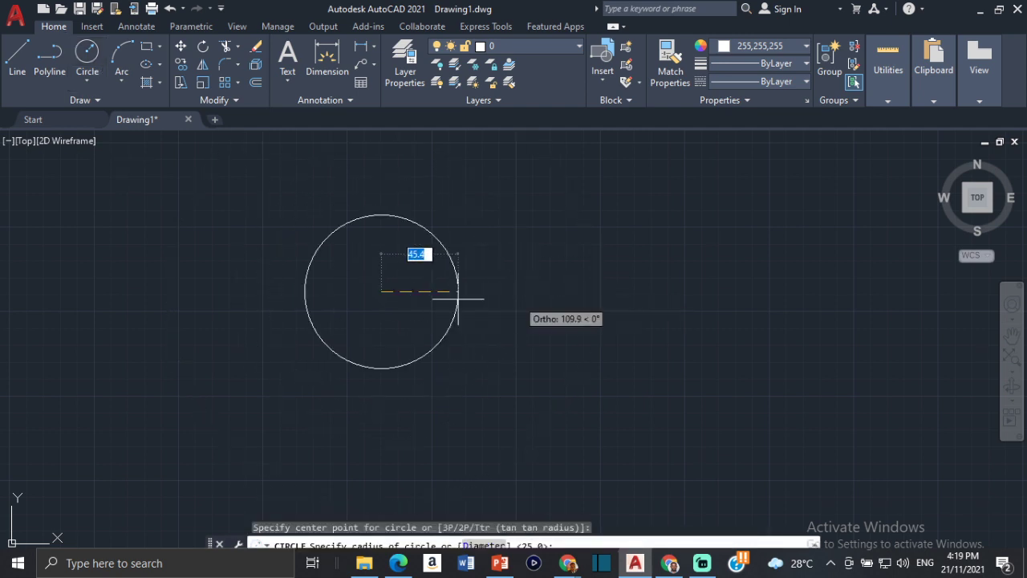
{"action": "type", "text": "40"}
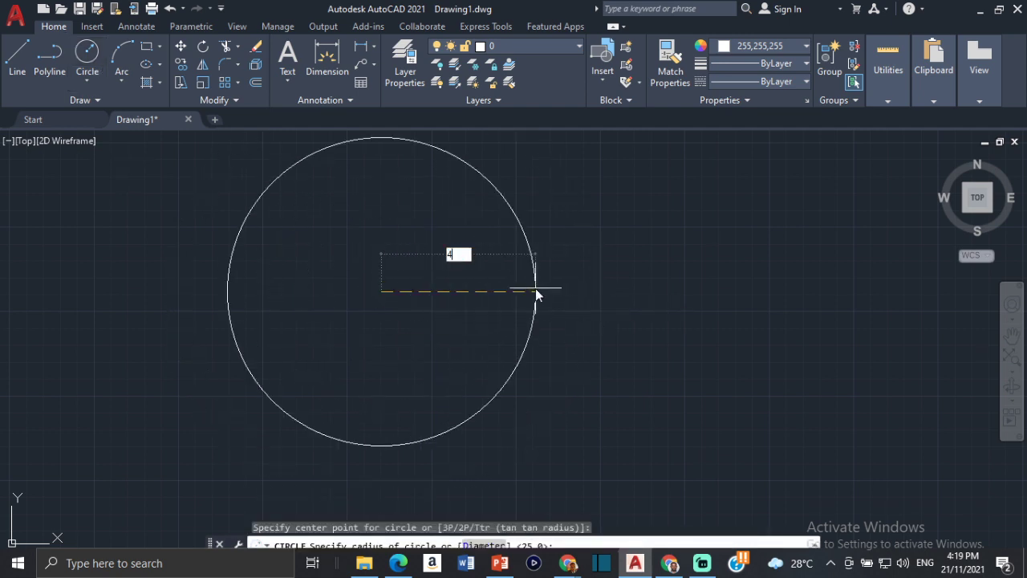
{"action": "key", "text": "Return"}
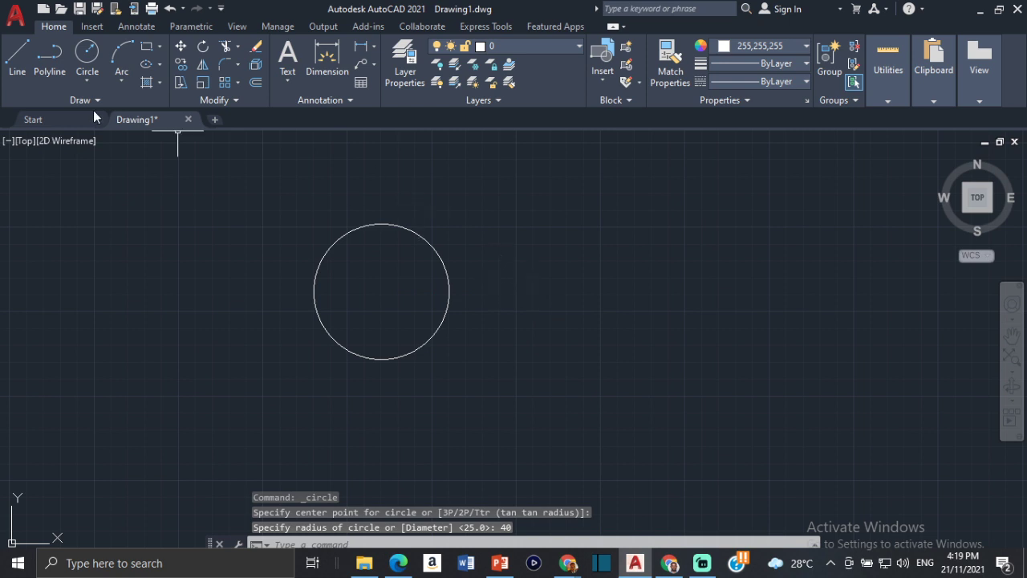
Step: Draw a vertical line 15 units long from the circle's bottom quadrant up towards its centre
{"action": "left_click", "coordinate": [18, 58]}
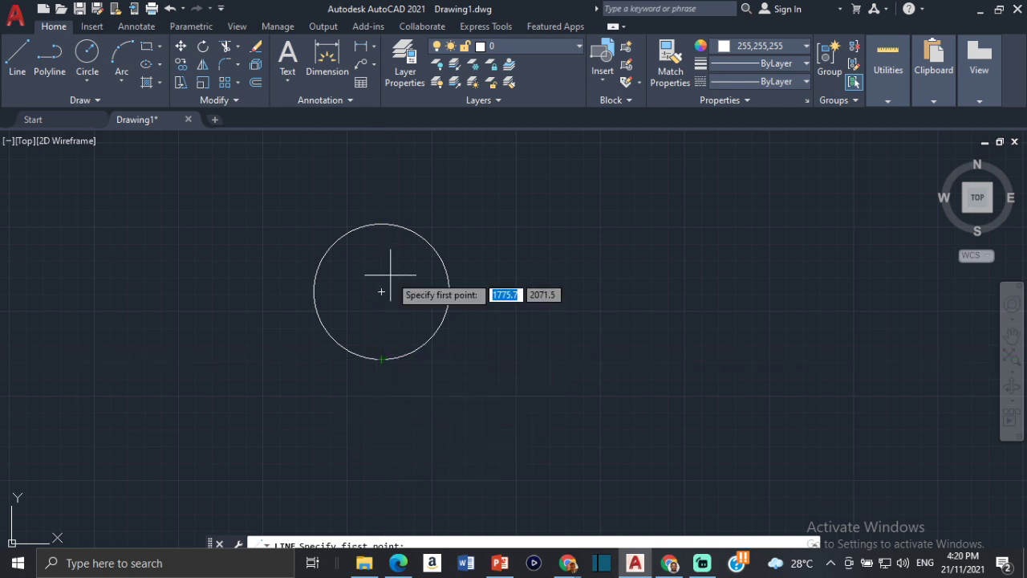
{"action": "left_click", "coordinate": [383, 356]}
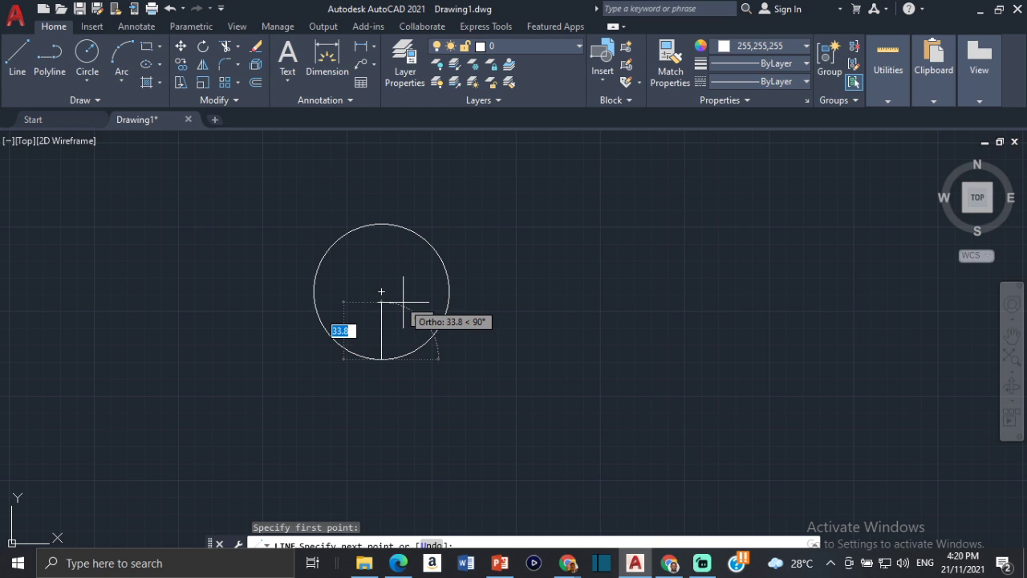
{"action": "type", "text": "15"}
{"action": "key", "text": "Return"}
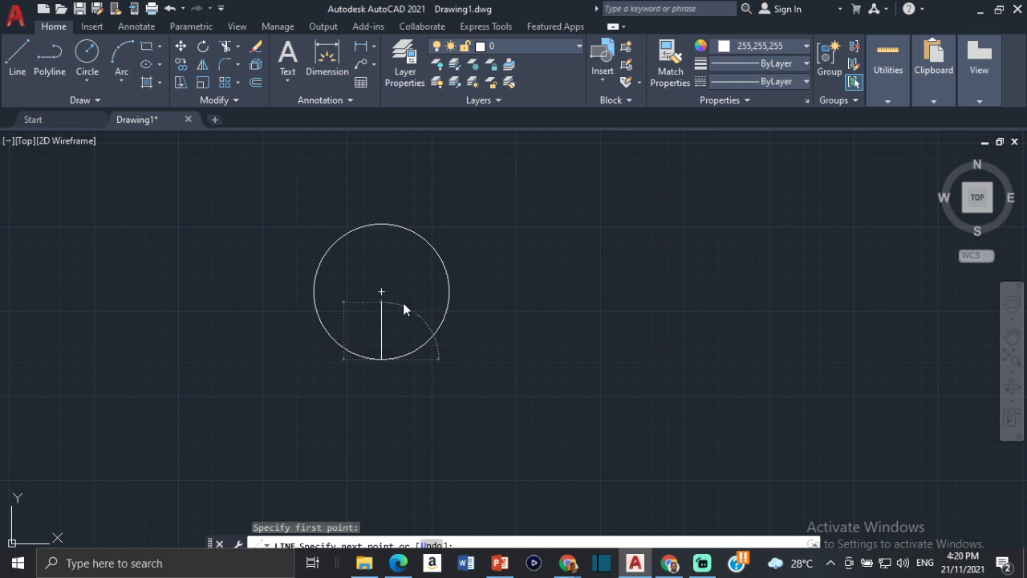
{"action": "key", "text": "Escape"}
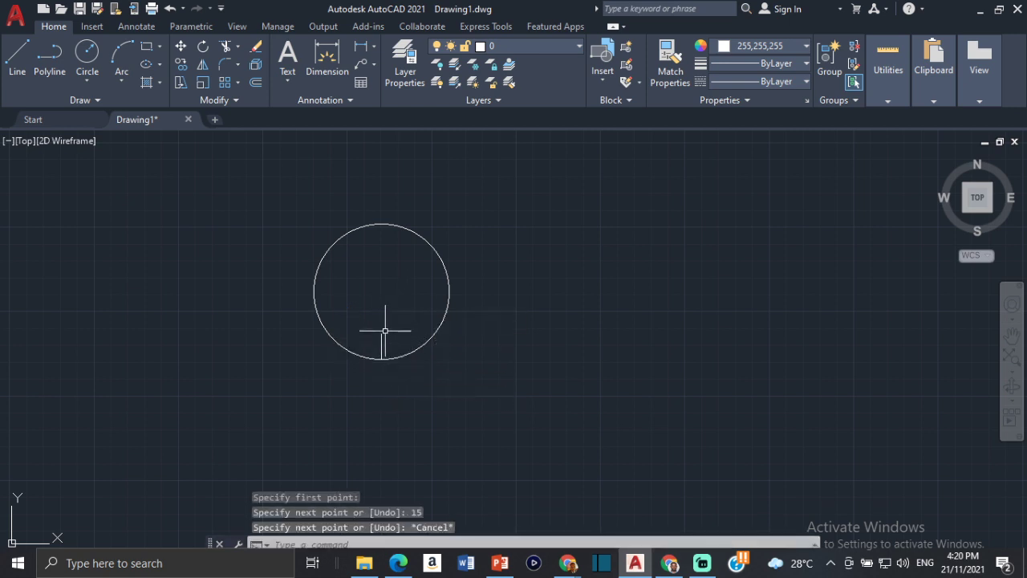
Step: Draw a concentric inner circle of radius 25 that passes through the upper end of the short vertical line
{"action": "left_click", "coordinate": [88, 55]}
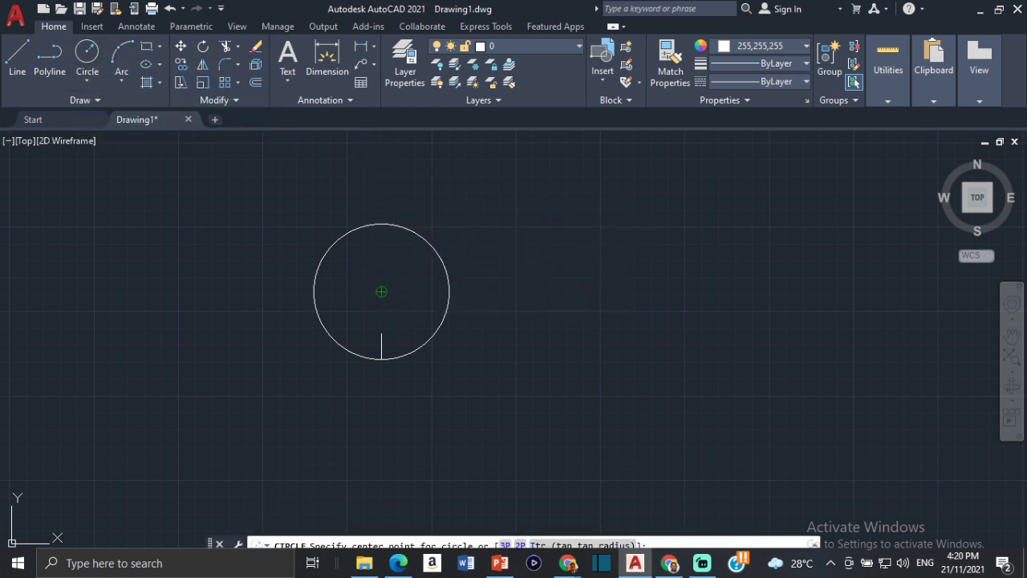
{"action": "left_click", "coordinate": [381, 291]}
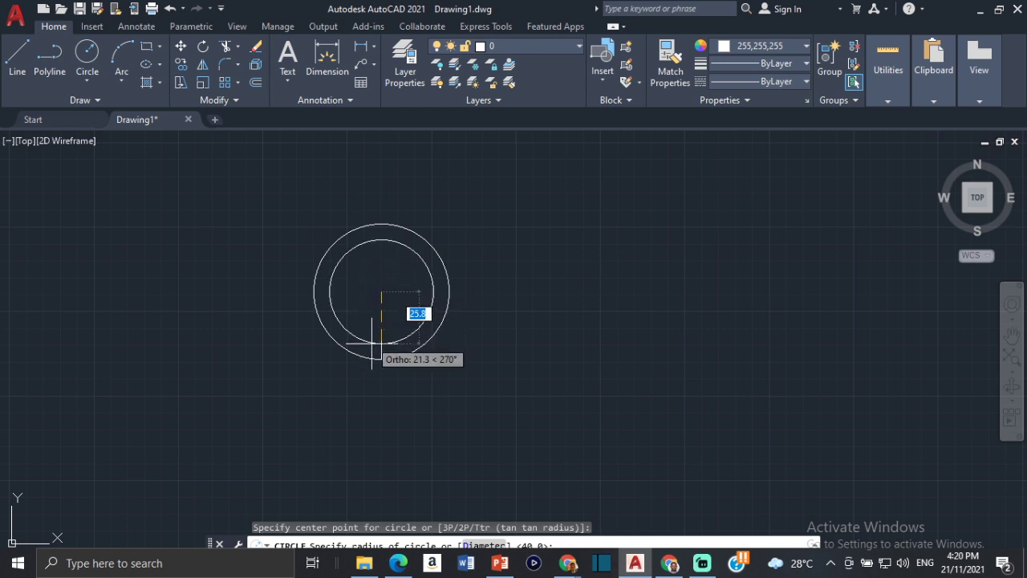
{"action": "scroll", "coordinate": [372, 343], "scroll_direction": "up", "scroll_amount": 5}
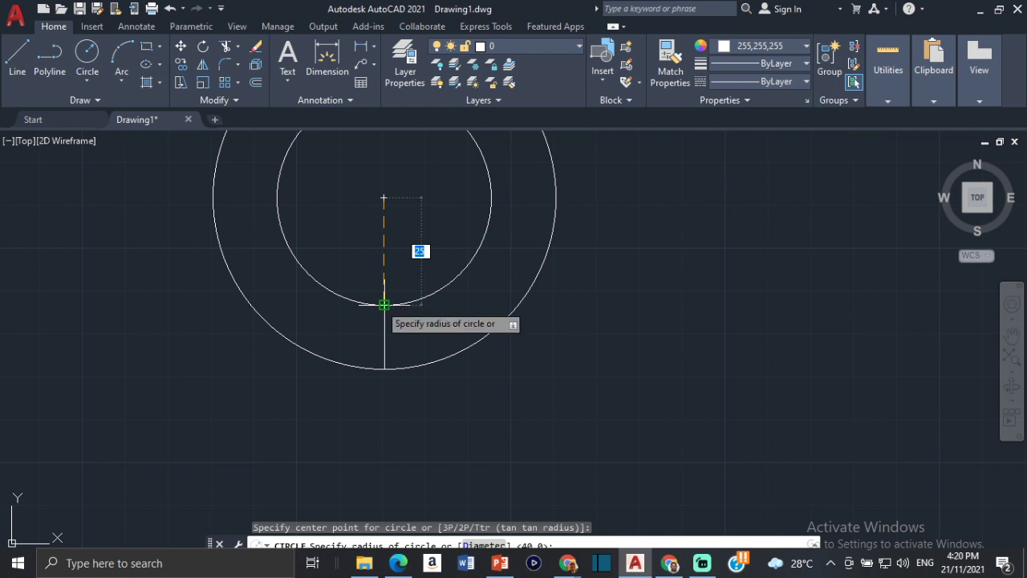
{"action": "left_click", "coordinate": [384, 305]}
{"action": "scroll", "coordinate": [545, 281], "scroll_direction": "down", "scroll_amount": 4}
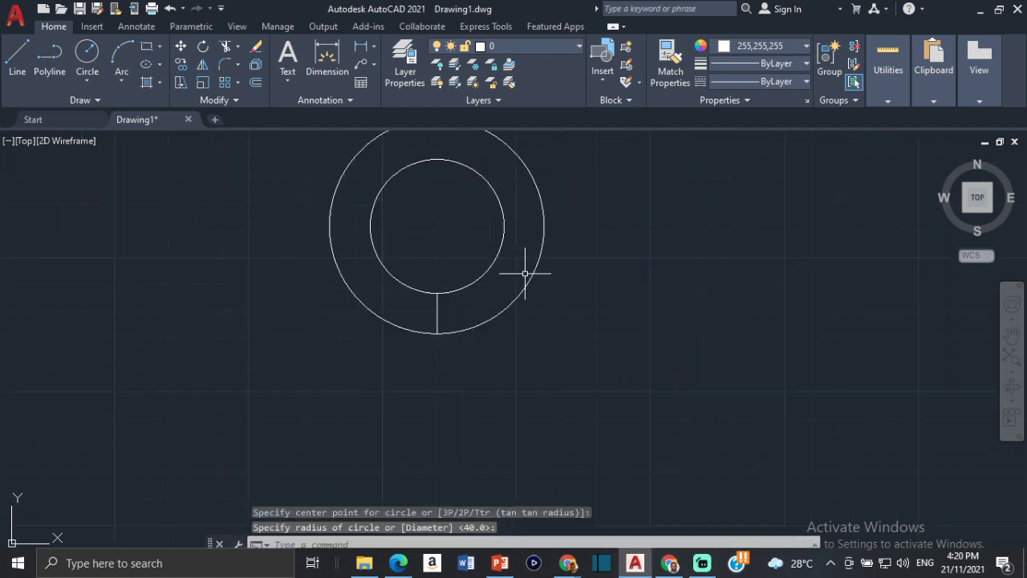
Step: Delete the short vertical line between the two circles
{"action": "scroll", "coordinate": [533, 319], "scroll_direction": "up", "scroll_amount": 4}
{"action": "left_click", "coordinate": [402, 361]}
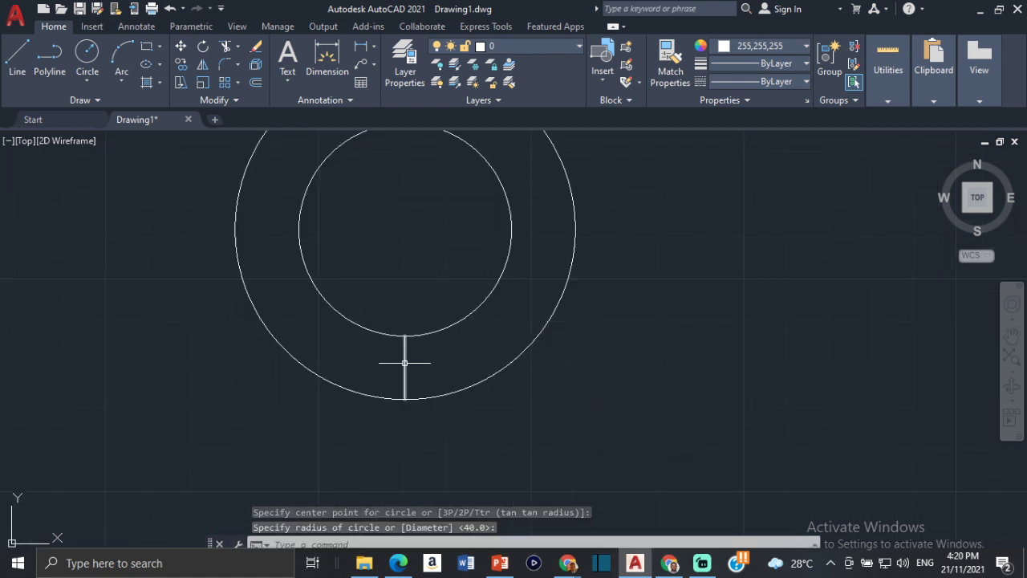
{"action": "key", "text": "Delete"}
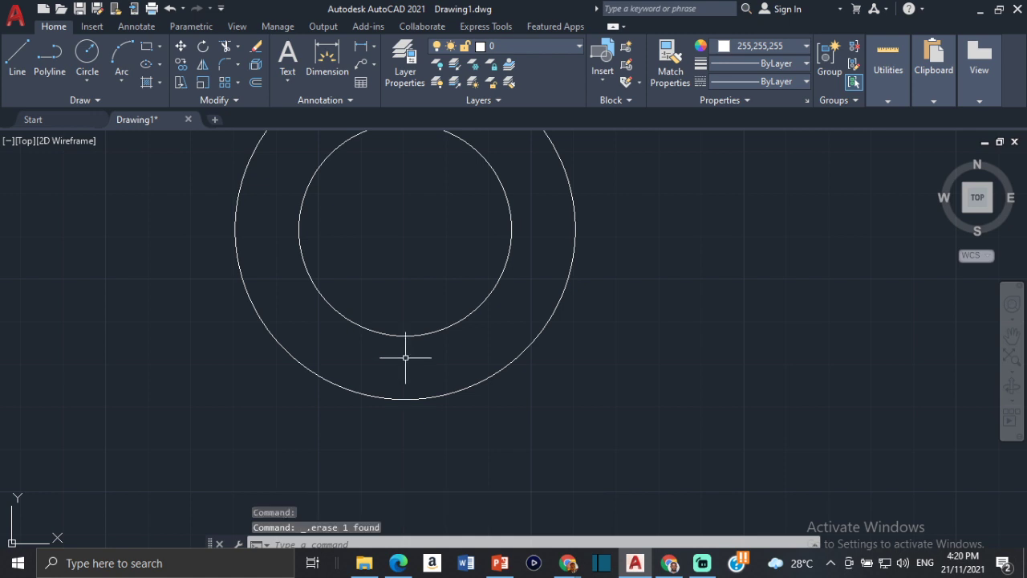
Step: Draw a vertical diameter line from the outer circle's top quadrant to its bottom quadrant
{"action": "scroll", "coordinate": [404, 363], "scroll_direction": "down", "scroll_amount": 2}
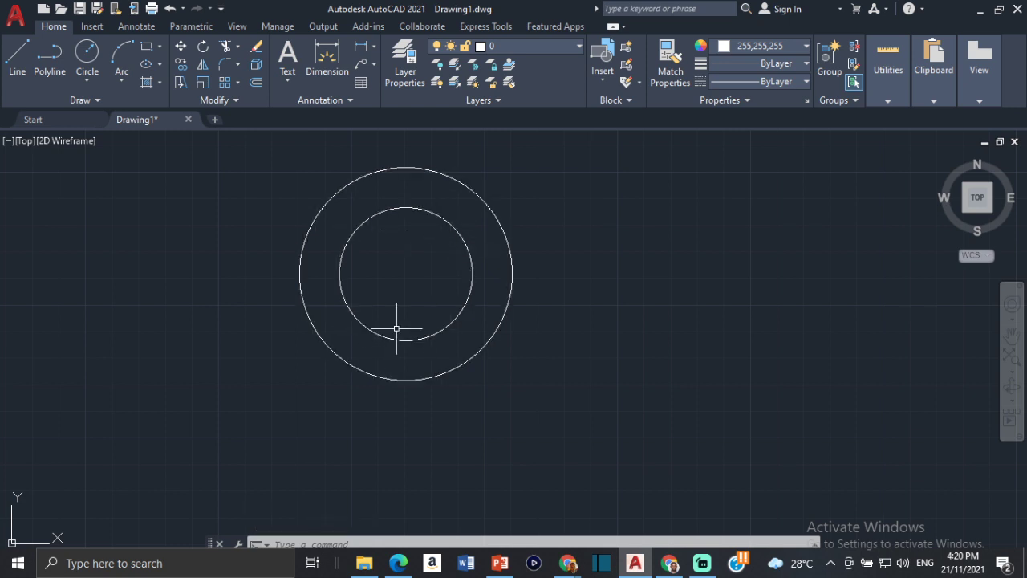
{"action": "left_click", "coordinate": [19, 55]}
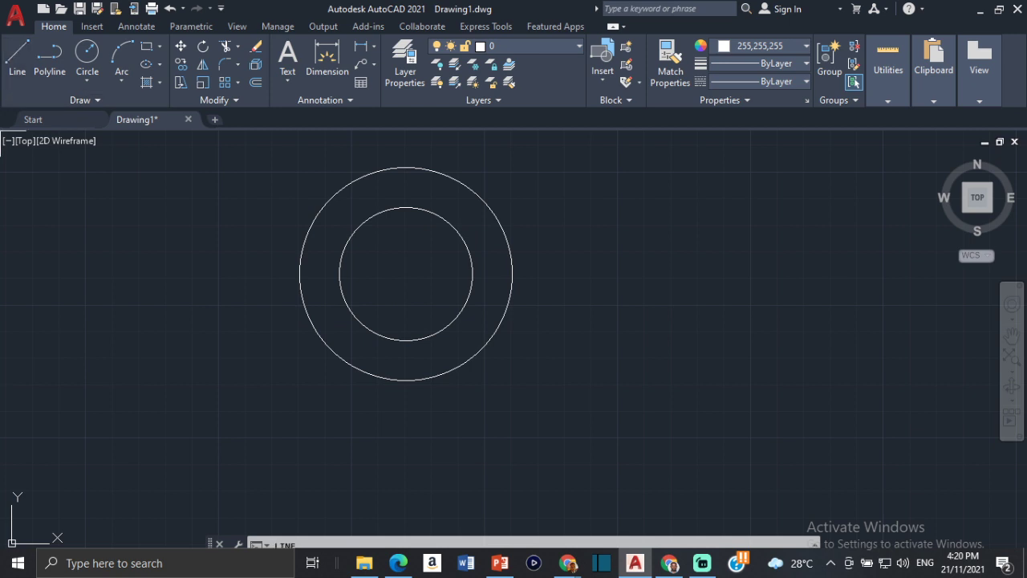
{"action": "left_click", "coordinate": [406, 166]}
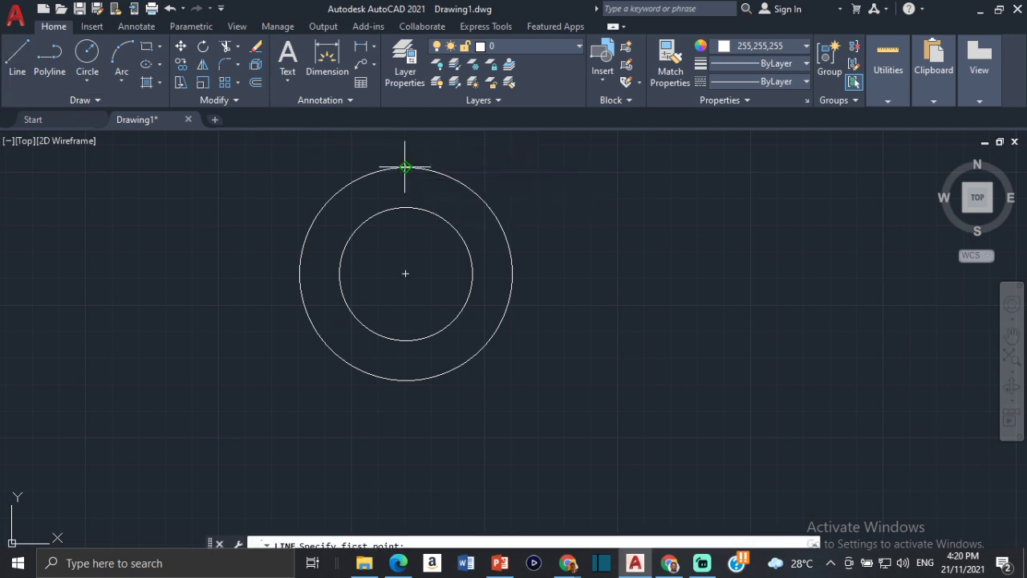
{"action": "left_click", "coordinate": [407, 379]}
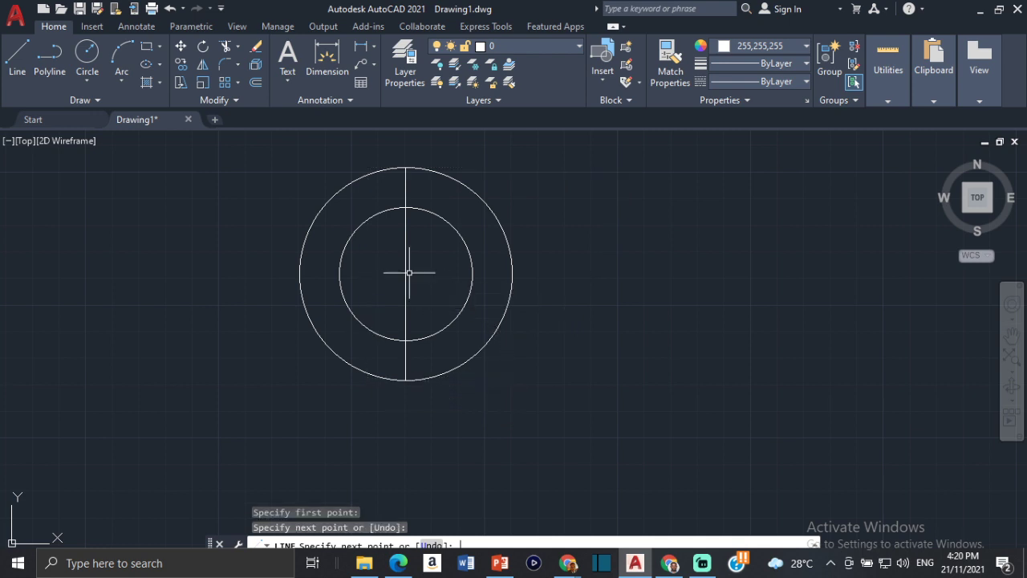
{"action": "key", "text": "Return"}
Step: Draw a horizontal diameter line between the outer circle's left and right quadrants
{"action": "key", "text": "Return"}
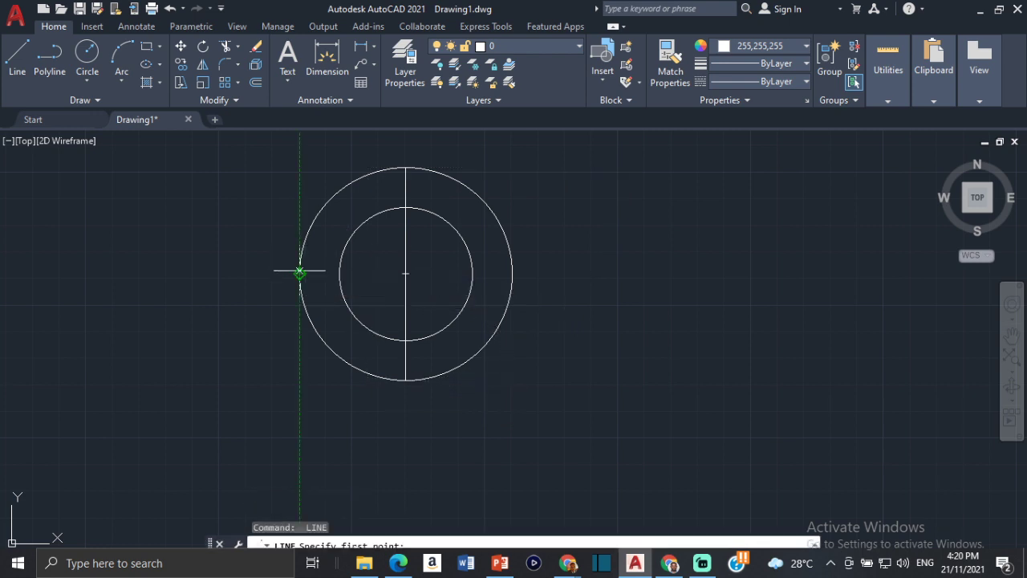
{"action": "left_click", "coordinate": [299, 272]}
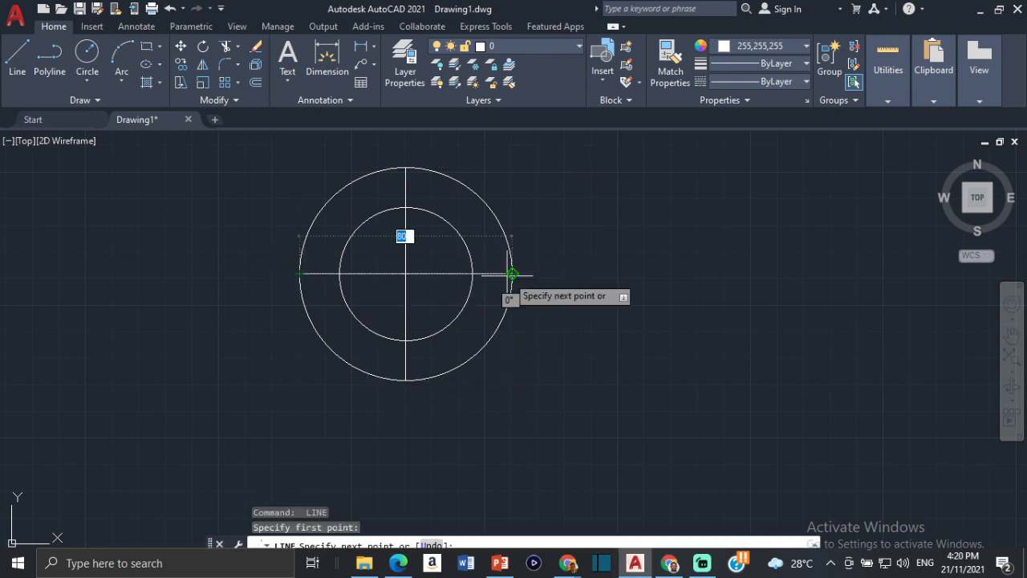
{"action": "left_click", "coordinate": [511, 273]}
{"action": "key", "text": "Return"}
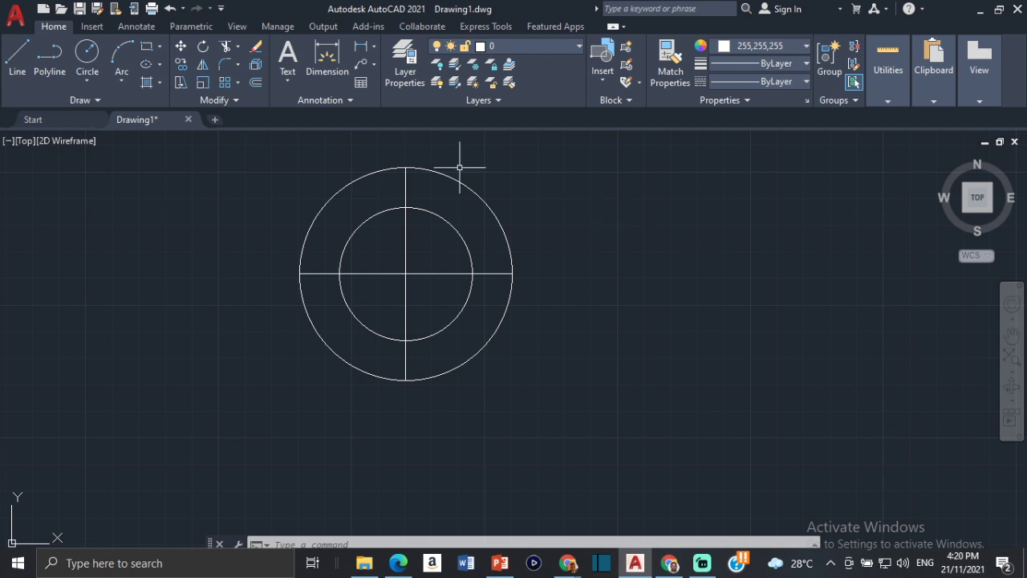
Step: Create a polar array of the vertical and horizontal diameter lines about the circles' centre, with 6 items over 360 degrees
{"action": "key", "text": "ctrl+z"}
{"action": "left_click", "coordinate": [431, 266]}
{"action": "left_click", "coordinate": [378, 265]}
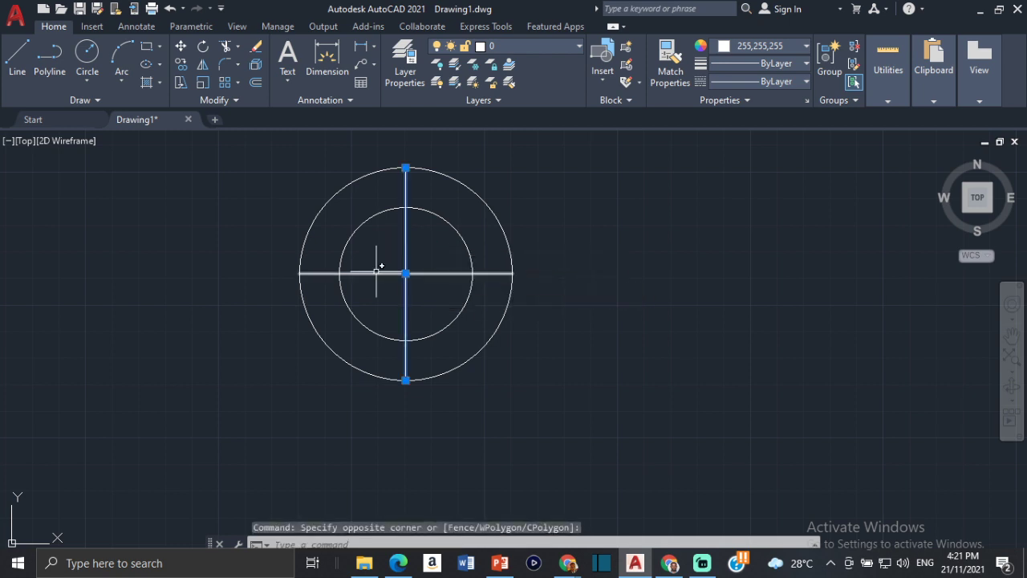
{"action": "left_click", "coordinate": [378, 265]}
{"action": "left_click", "coordinate": [398, 264]}
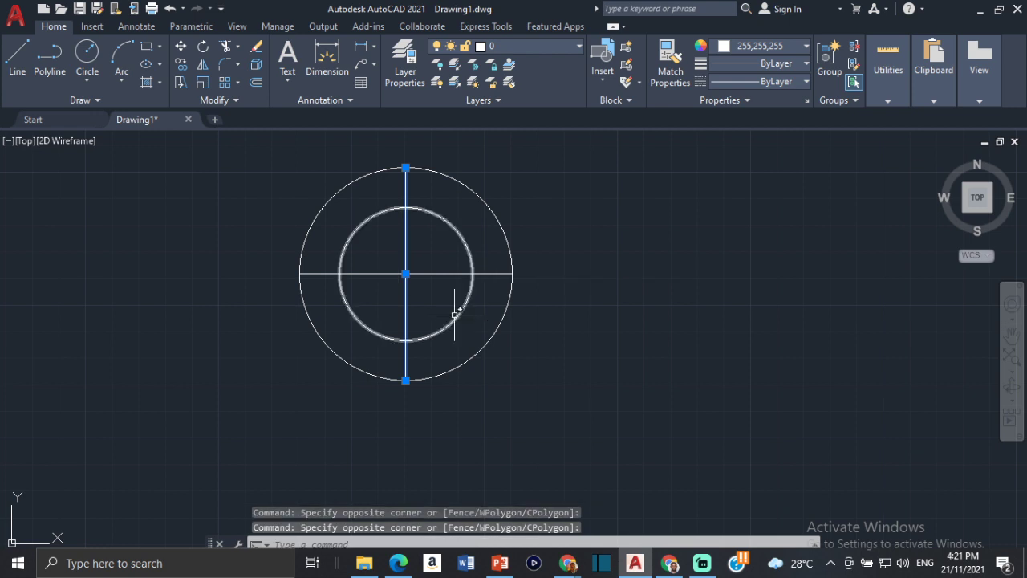
{"action": "left_click", "coordinate": [439, 274]}
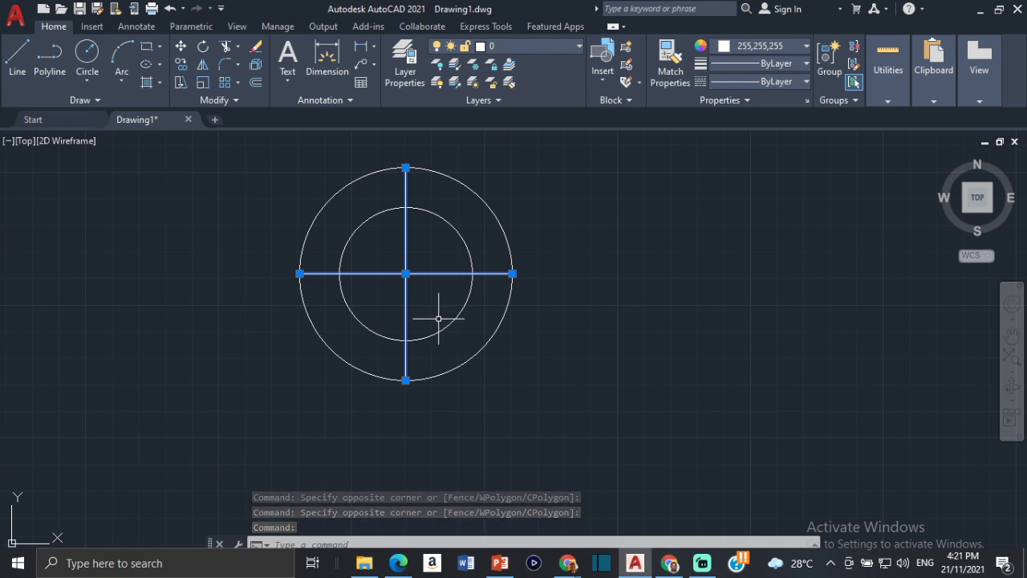
{"action": "type", "text": "arr"}
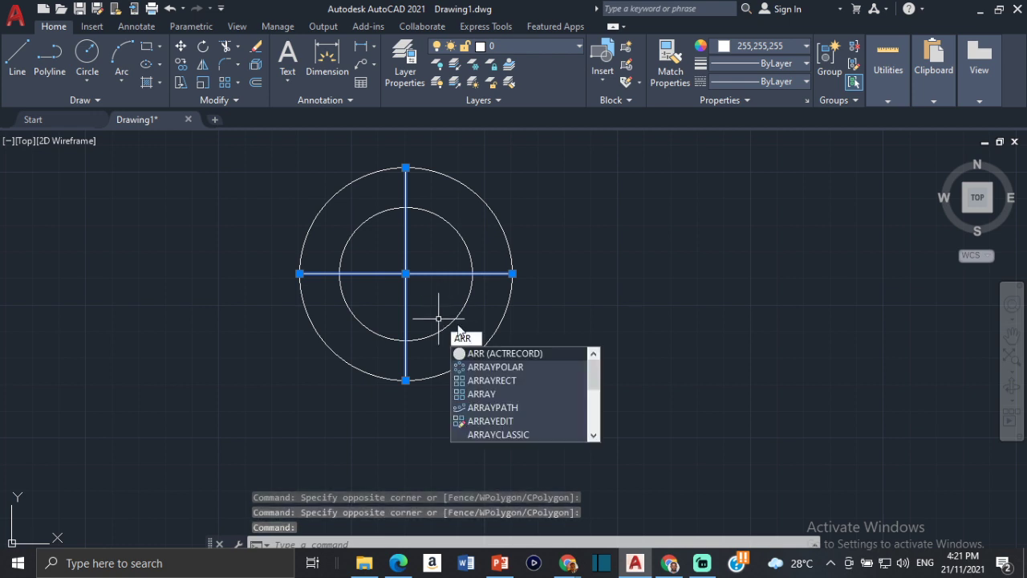
{"action": "left_click", "coordinate": [492, 361]}
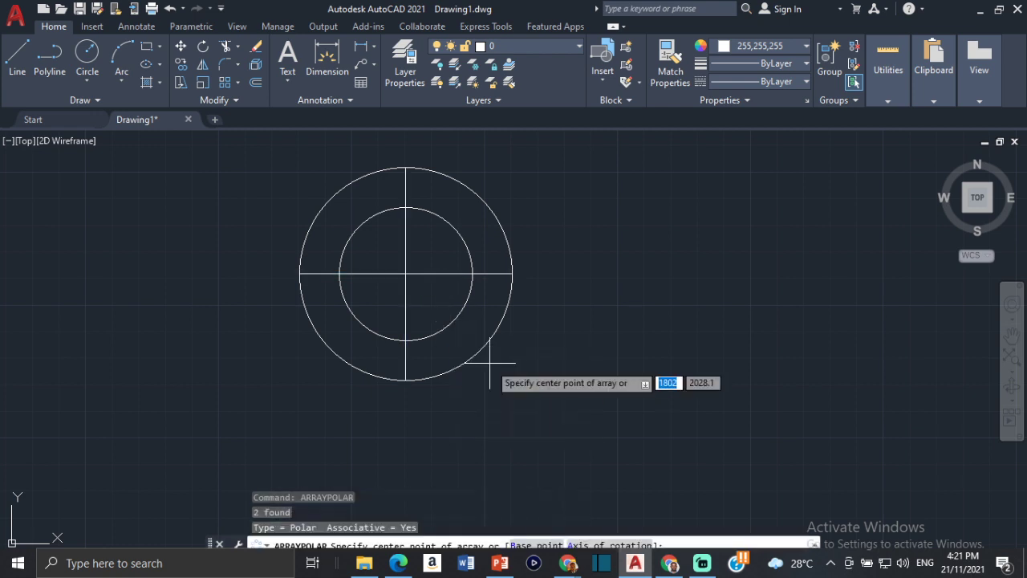
{"action": "left_click", "coordinate": [405, 273]}
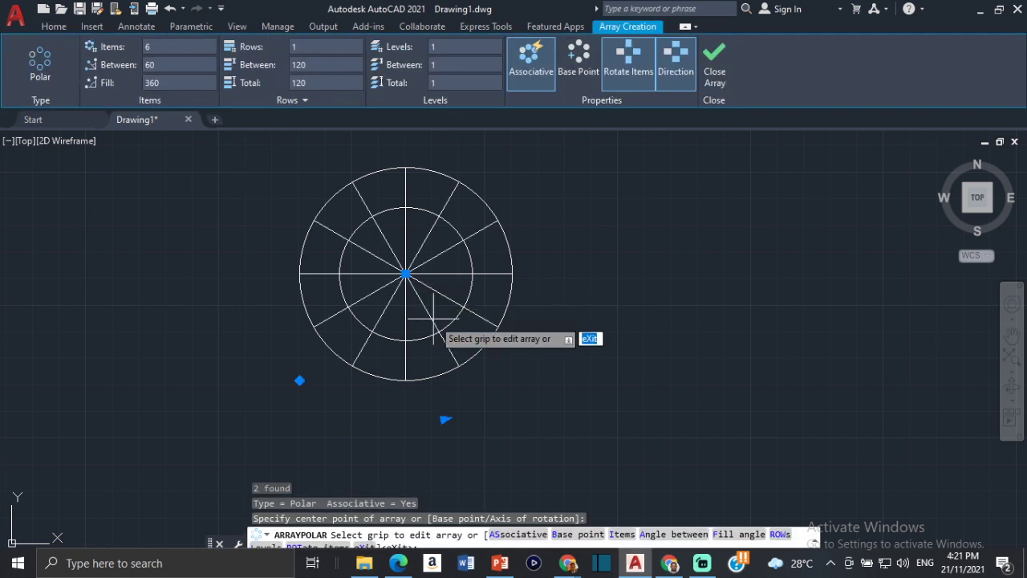
{"action": "key", "text": "Escape"}
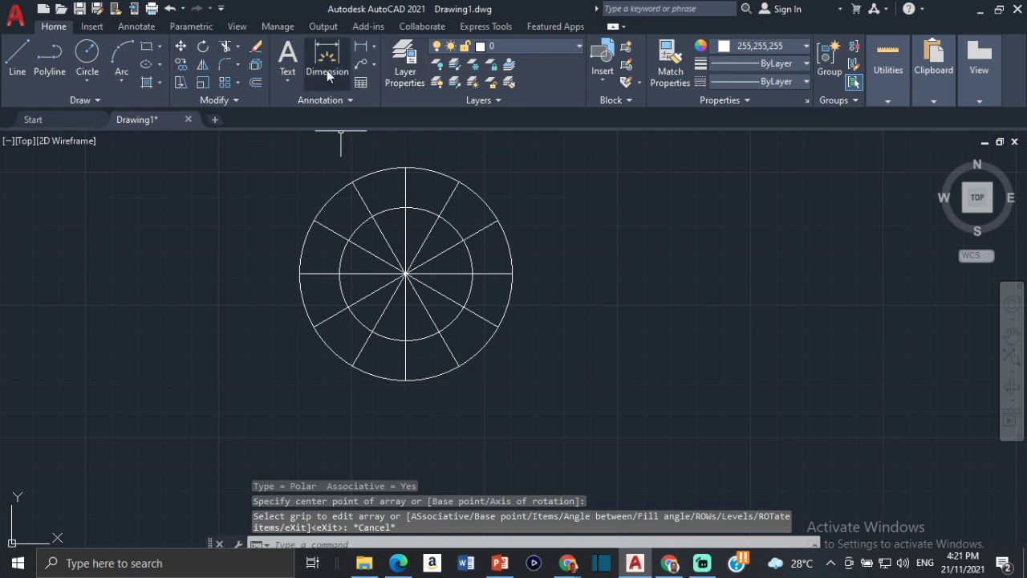
Step: Add a multiline text label "0" just below the outer circle at the end of the vertical division line
{"action": "left_click", "coordinate": [288, 81]}
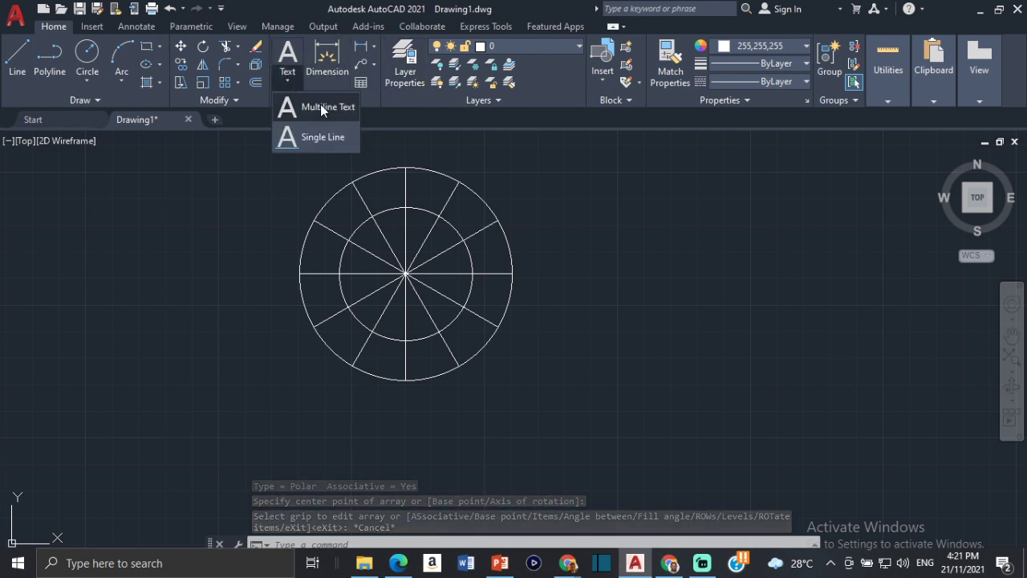
{"action": "left_click", "coordinate": [320, 106]}
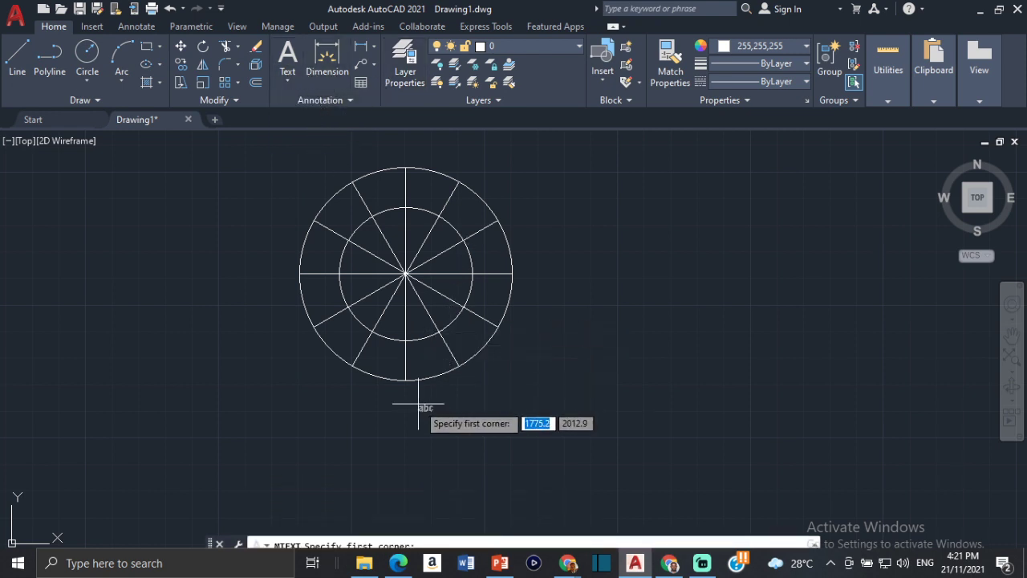
{"action": "scroll", "coordinate": [408, 401], "scroll_direction": "up", "scroll_amount": 5}
{"action": "left_click", "coordinate": [368, 354]}
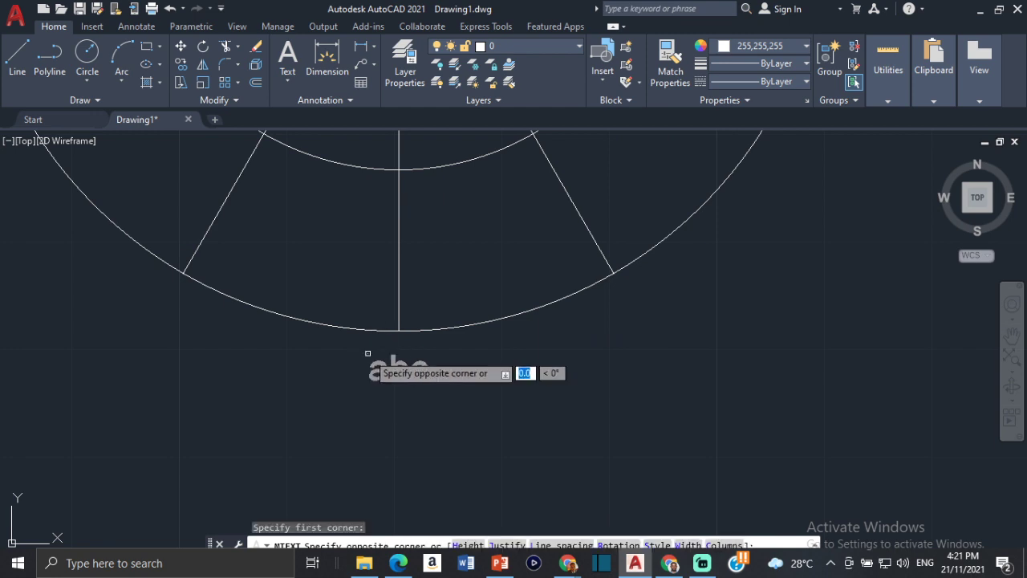
{"action": "left_click", "coordinate": [485, 427]}
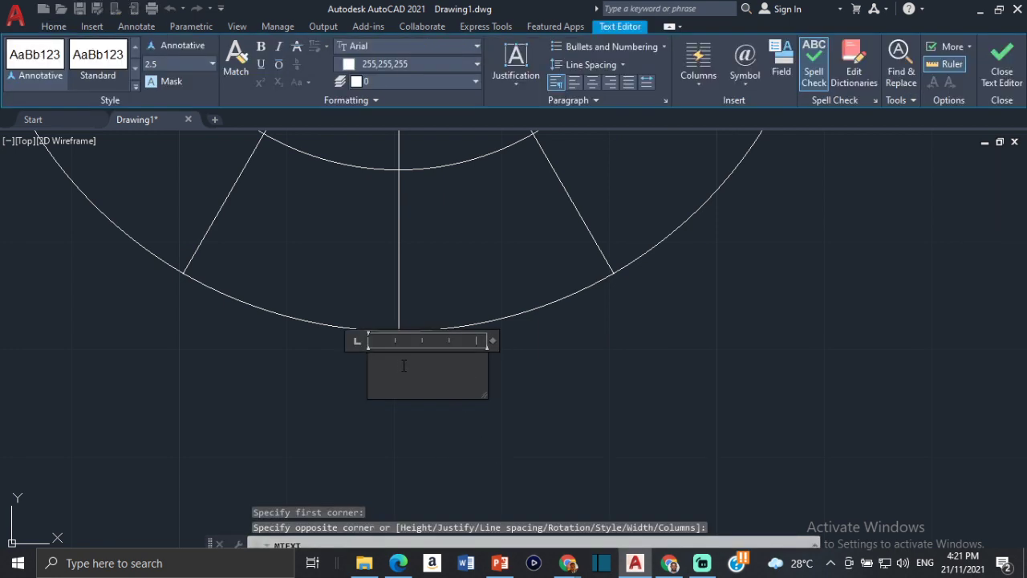
{"action": "type", "text": "0"}
{"action": "left_click", "coordinate": [288, 394]}
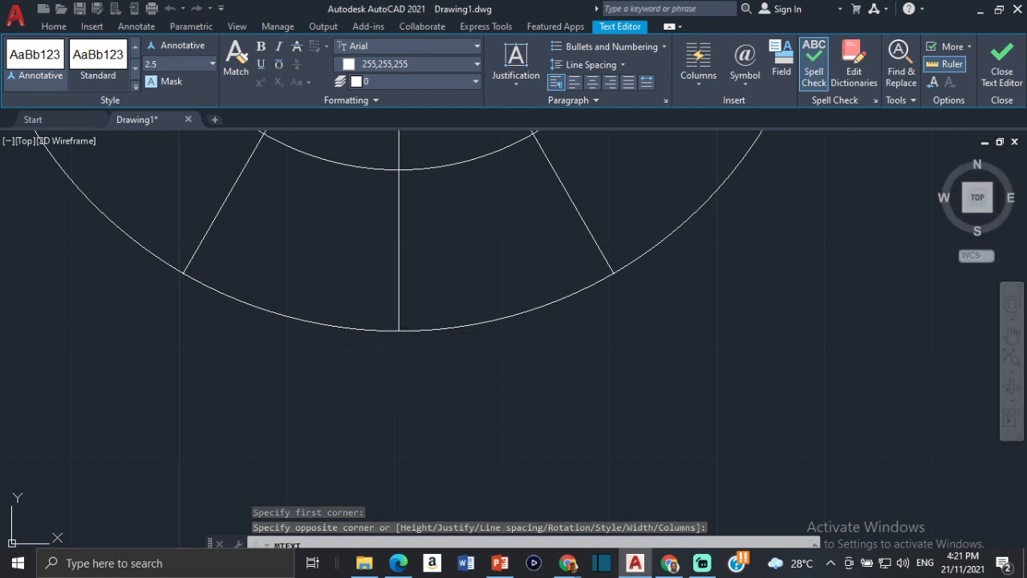
{"action": "middle_click_drag", "start_coordinate": [424, 316], "coordinate": [492, 415]}
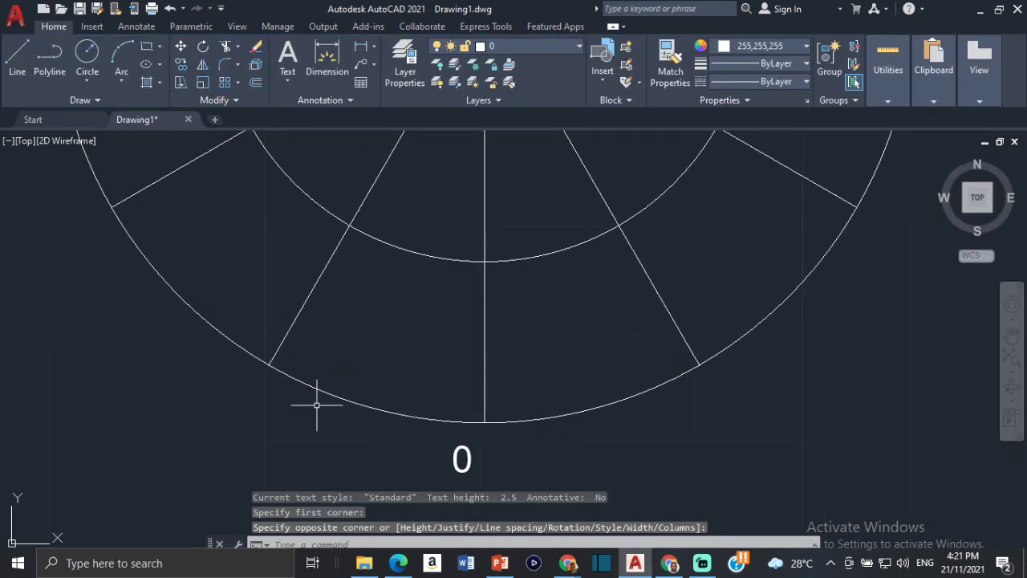
{"action": "mouse_move", "coordinate": [197, 215]}
{"action": "middle_mouse_down"}
{"action": "mouse_move", "coordinate": [208, 284]}
{"action": "mouse_move", "coordinate": [242, 284]}
{"action": "middle_mouse_up"}
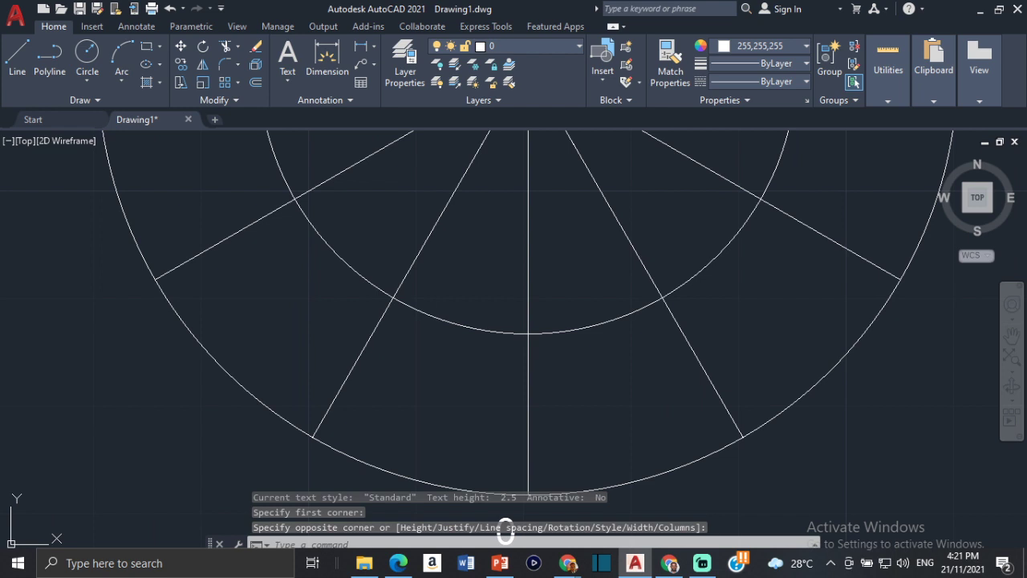
{"action": "middle_click_drag", "start_coordinate": [656, 410], "coordinate": [420, 339]}
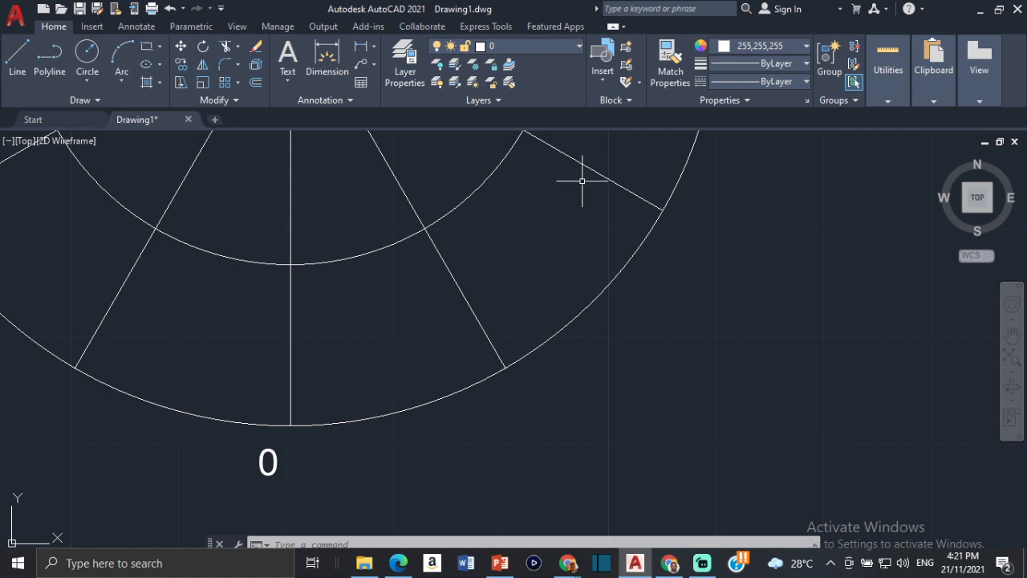
{"action": "scroll", "coordinate": [541, 289], "scroll_direction": "down", "scroll_amount": 2}
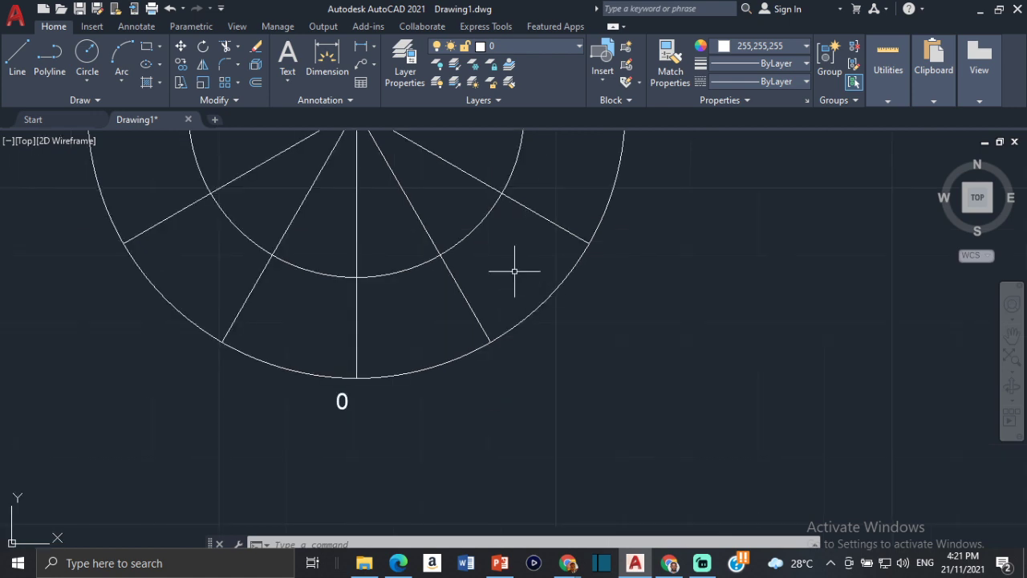
{"action": "middle_click_drag", "start_coordinate": [350, 405], "coordinate": [550, 441]}
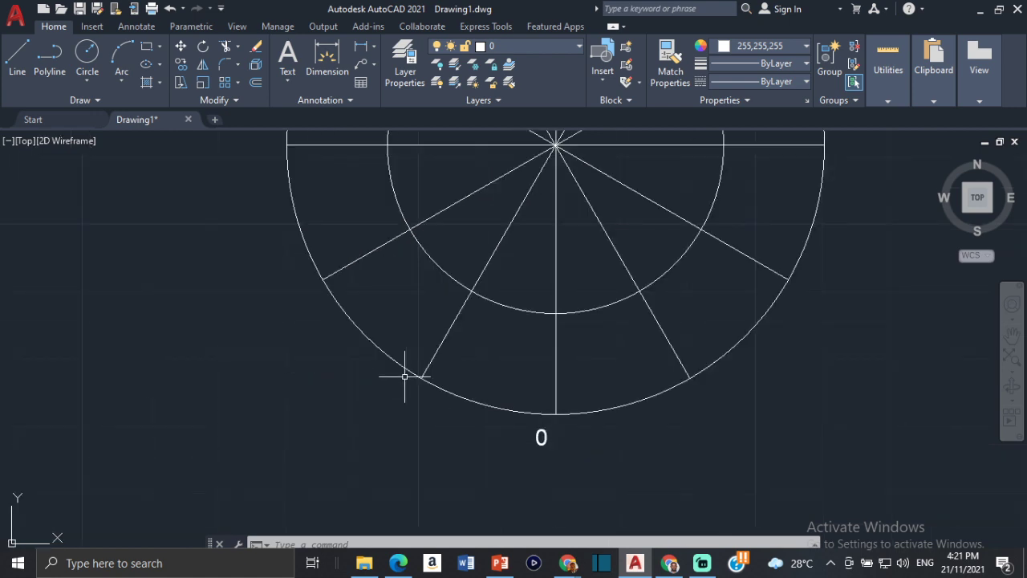
Step: Change the colour of the "0" label to Yellow and save the text changes
{"action": "left_click", "coordinate": [539, 437]}
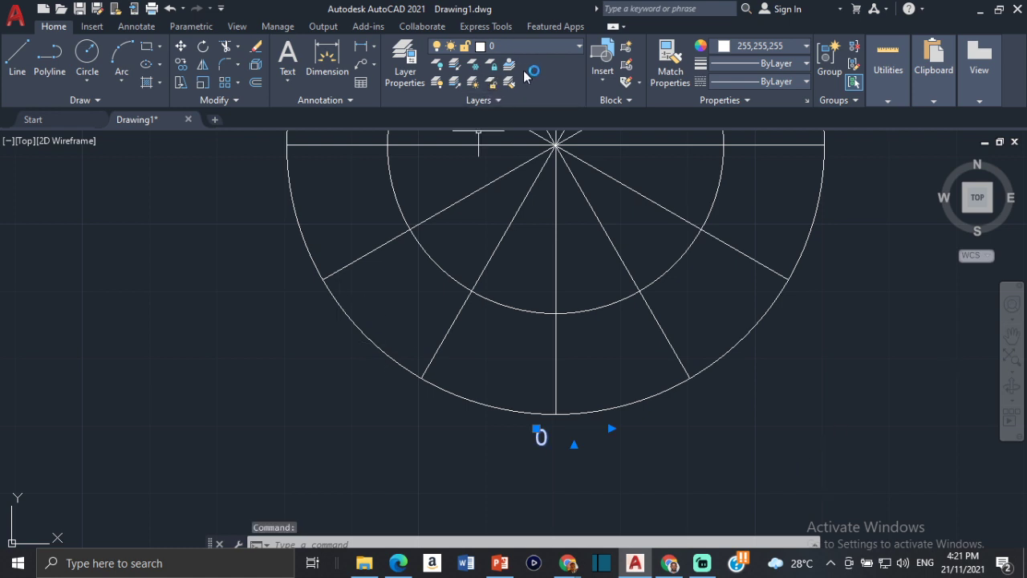
{"action": "left_click", "coordinate": [539, 433]}
{"action": "double_click", "coordinate": [539, 435]}
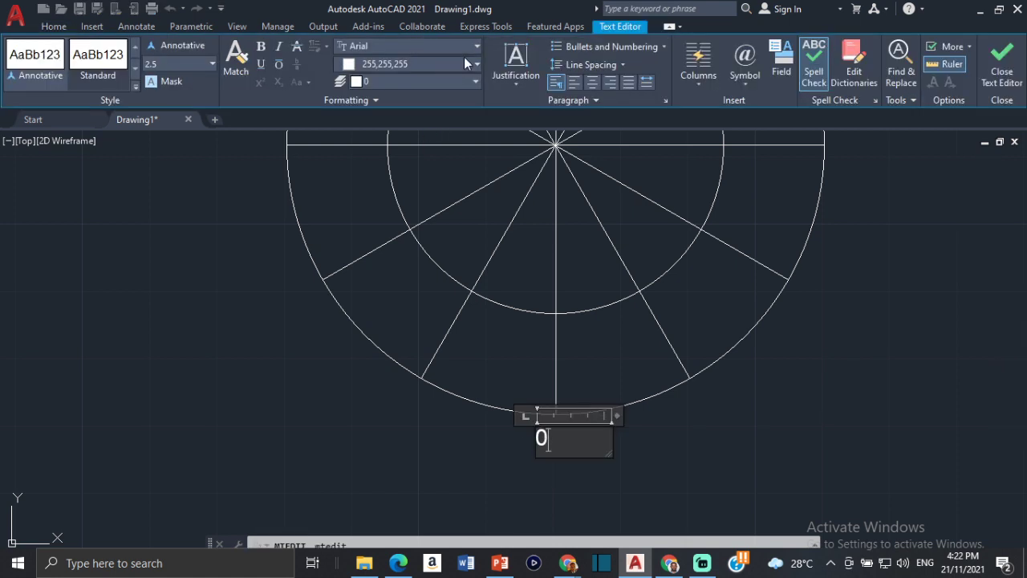
{"action": "left_click", "coordinate": [475, 64]}
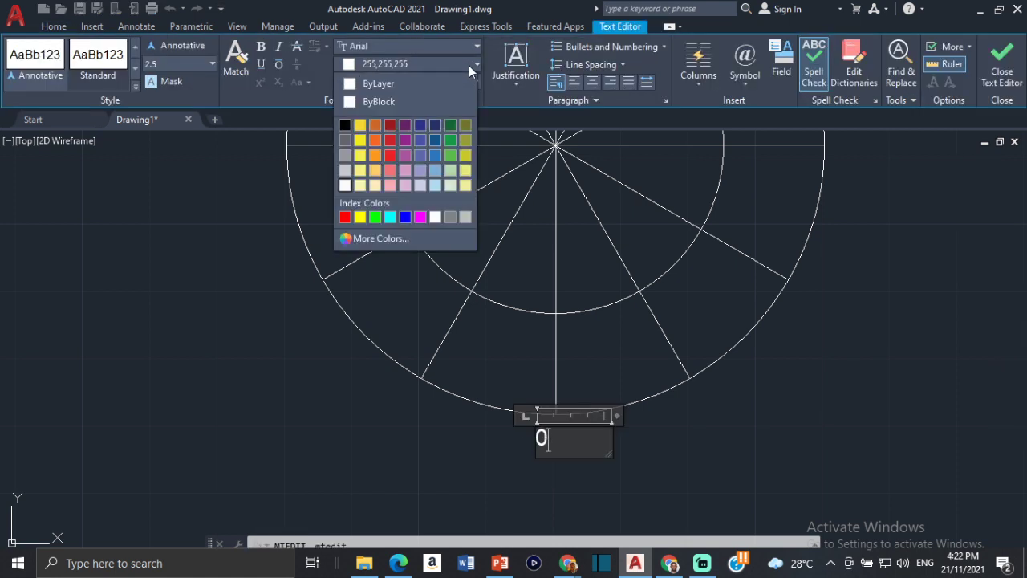
{"action": "left_click", "coordinate": [358, 220]}
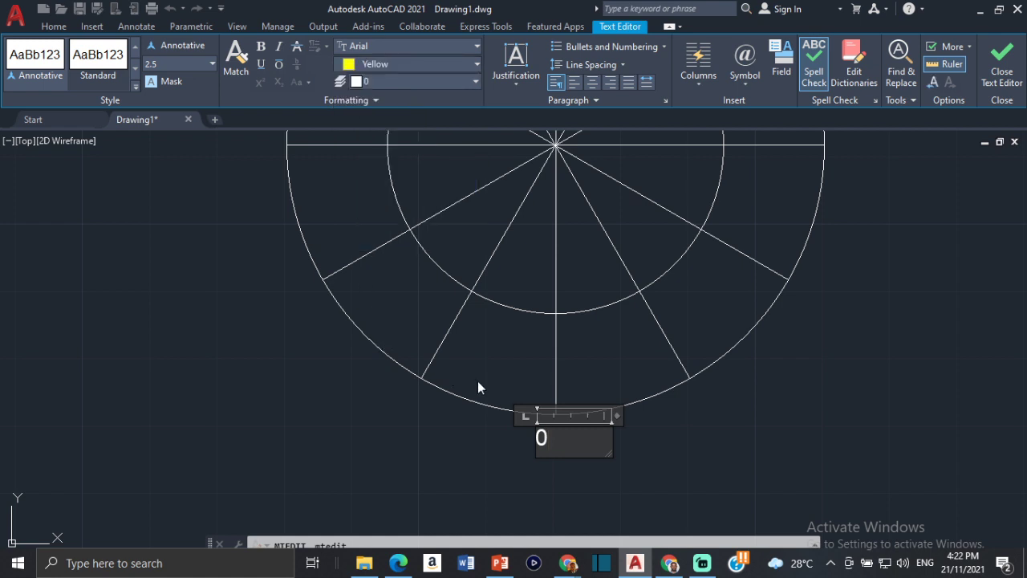
{"action": "left_click", "coordinate": [559, 444]}
{"action": "left_click", "coordinate": [451, 65]}
{"action": "left_click", "coordinate": [361, 215]}
{"action": "key", "text": "Escape"}
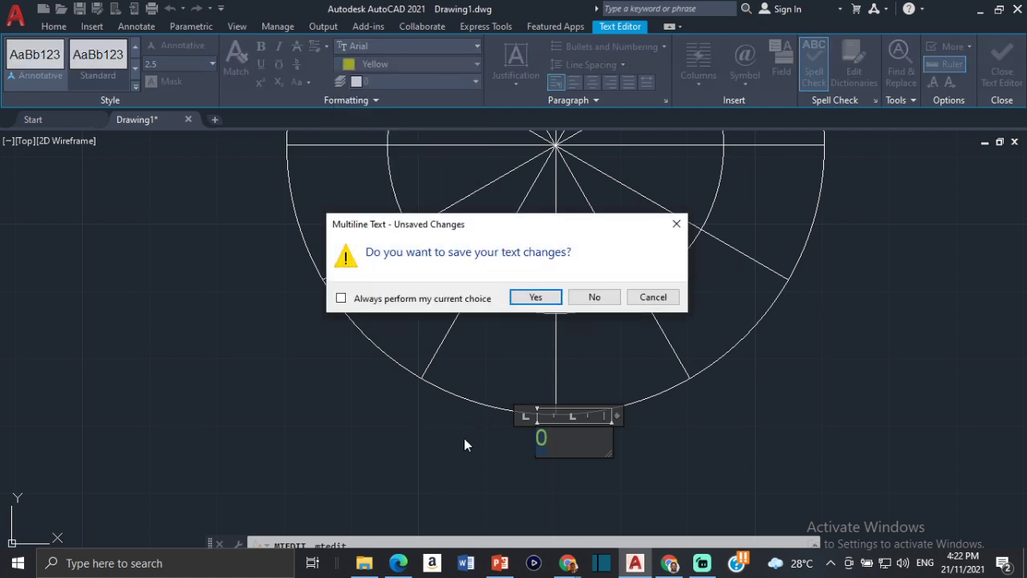
{"action": "left_click", "coordinate": [535, 297]}
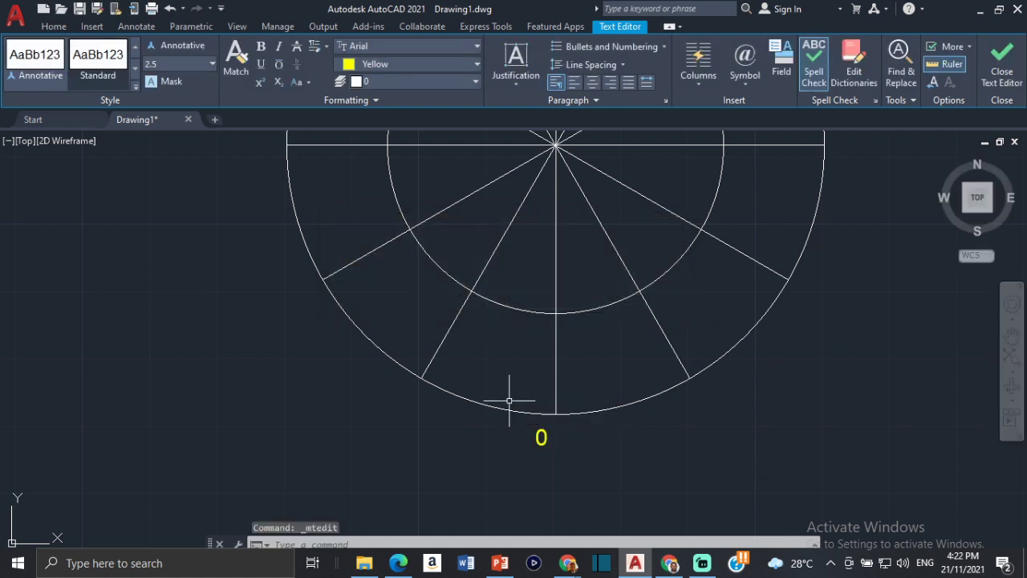
{"action": "left_click", "coordinate": [540, 437]}
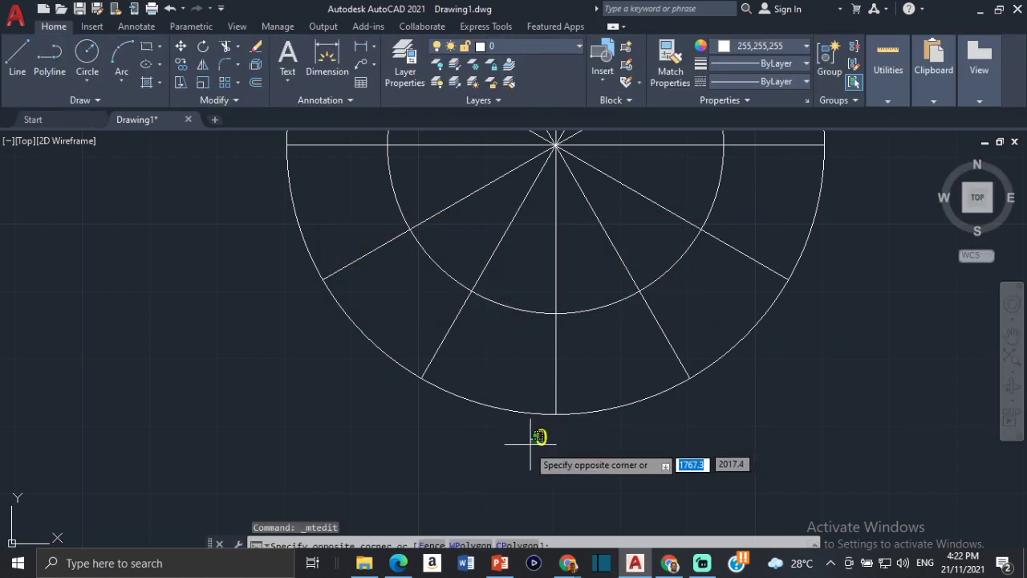
{"action": "left_click", "coordinate": [536, 435]}
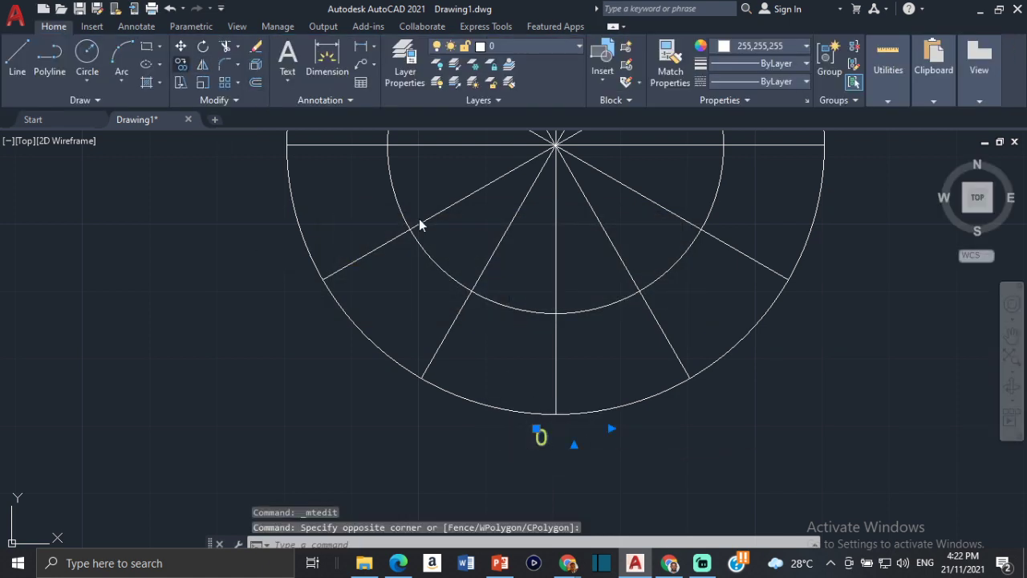
{"action": "left_click", "coordinate": [180, 64]}
{"action": "left_click", "coordinate": [540, 437]}
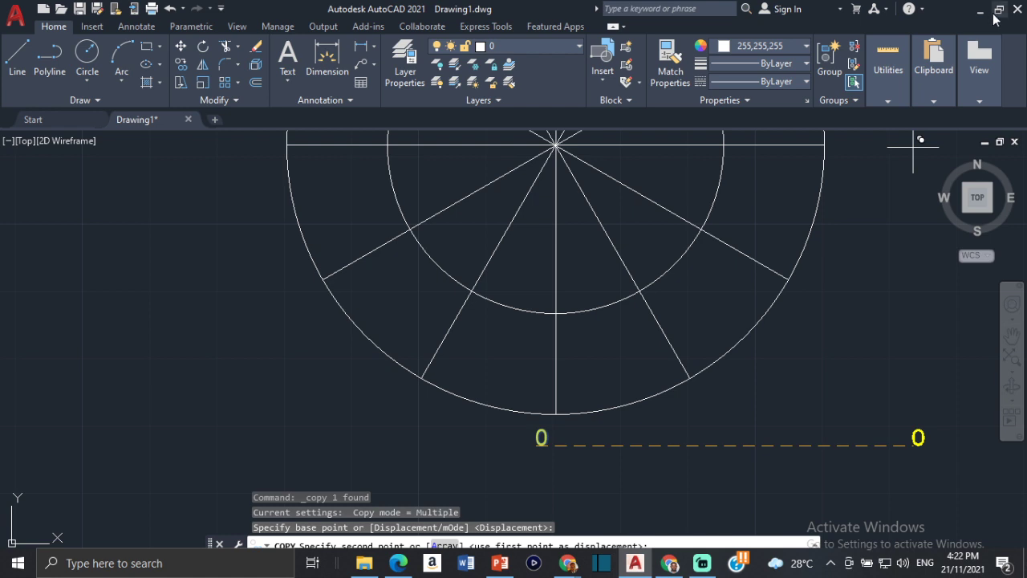
{"action": "key", "text": "Escape"}
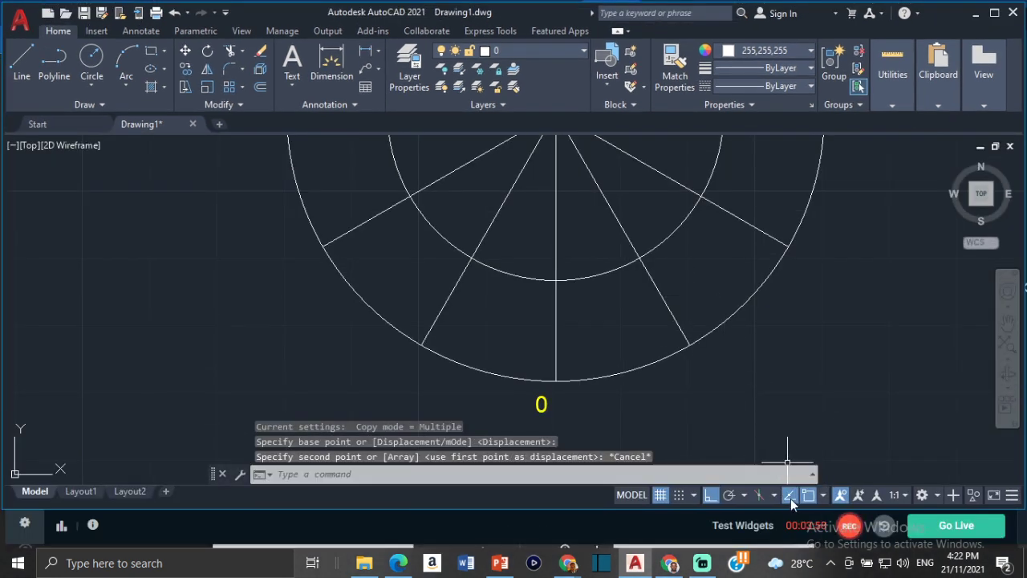
Step: Turn off Ortho mode and object snap, and copy the yellow "0" to the ends of the two lower-left division lines
{"action": "left_click", "coordinate": [714, 497]}
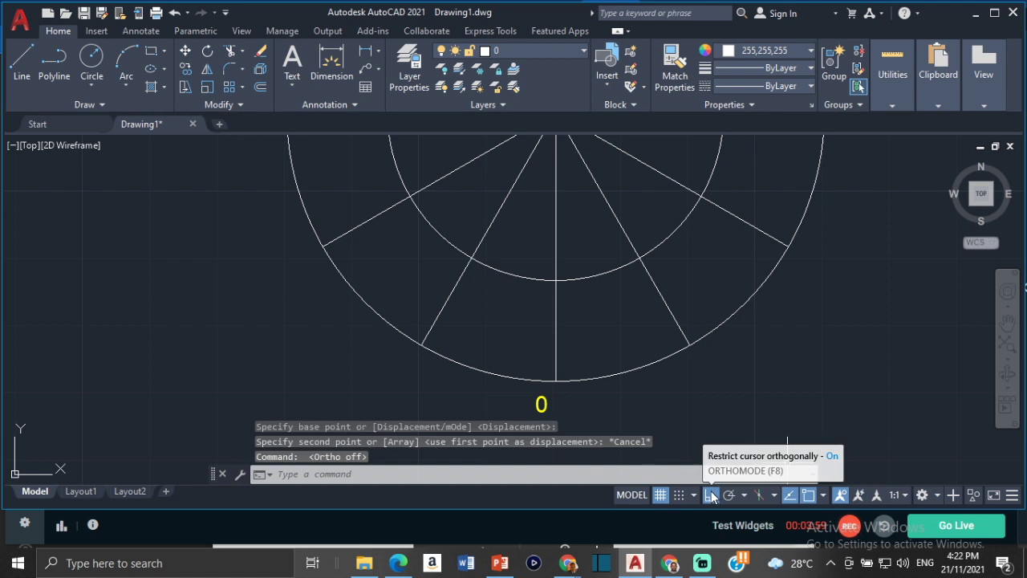
{"action": "left_click", "coordinate": [809, 495]}
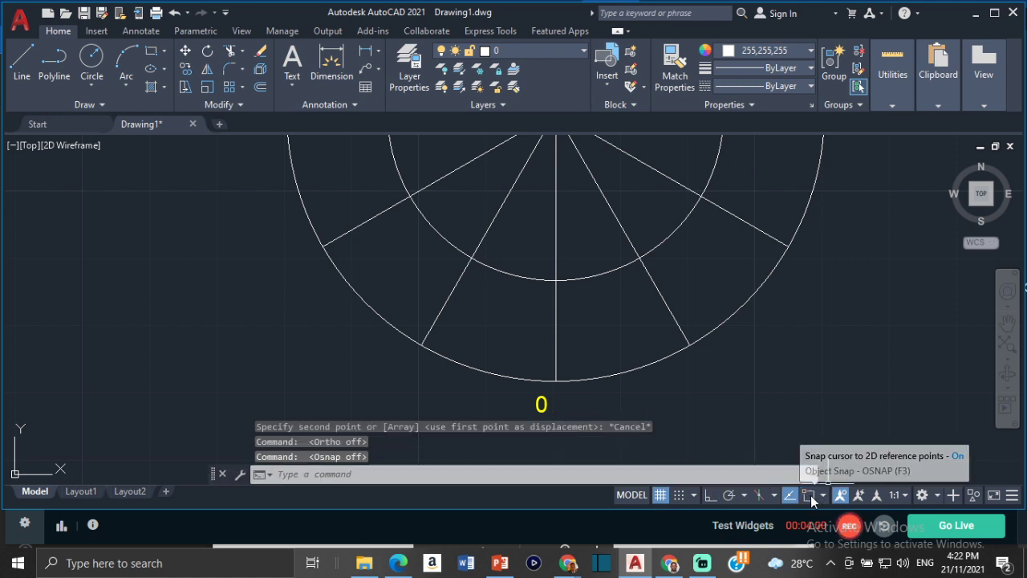
{"action": "left_click", "coordinate": [542, 402]}
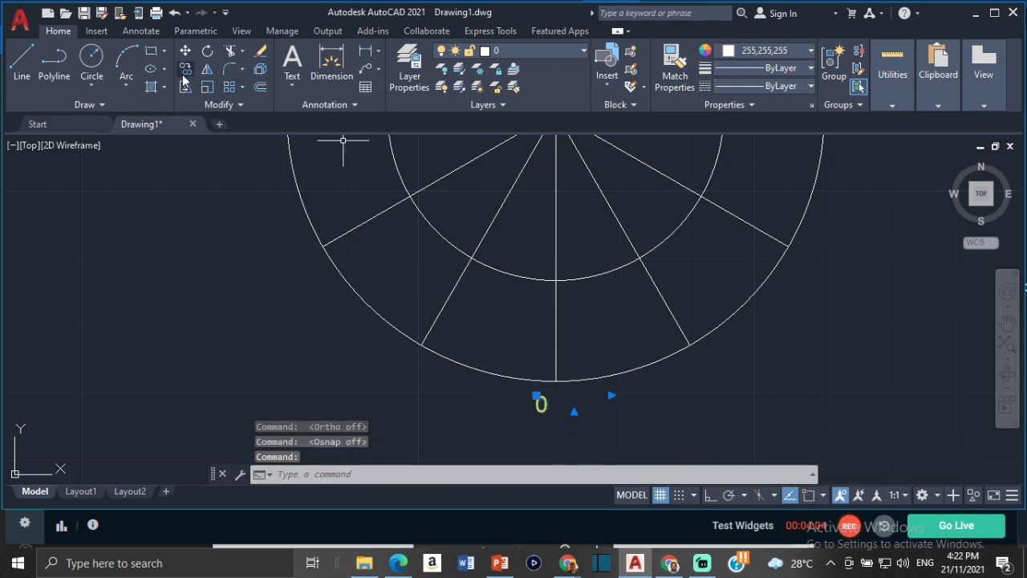
{"action": "type", "text": "co"}
{"action": "key", "text": "Return"}
{"action": "left_click", "coordinate": [536, 396]}
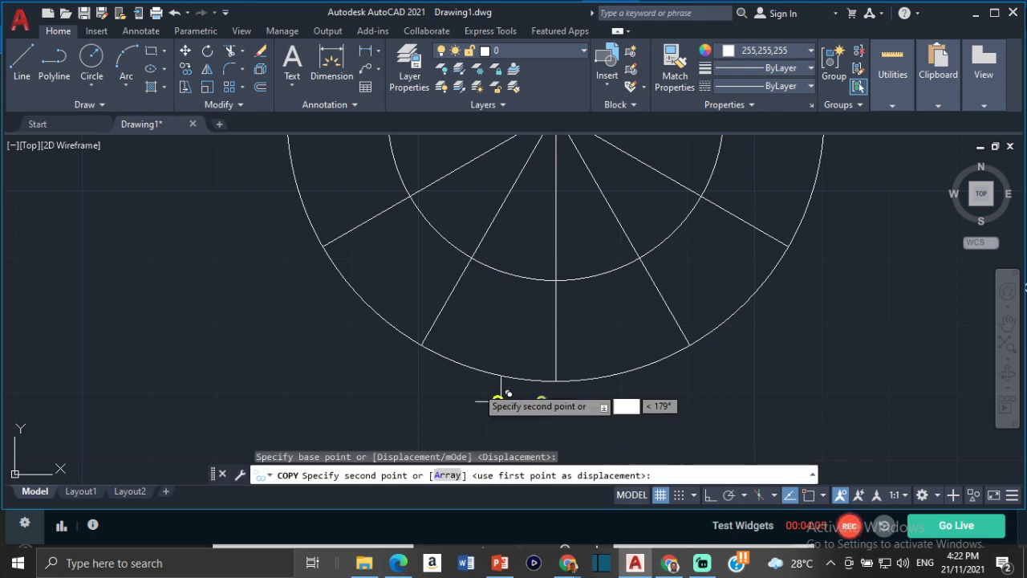
{"action": "left_click", "coordinate": [417, 356]}
{"action": "left_click", "coordinate": [308, 252]}
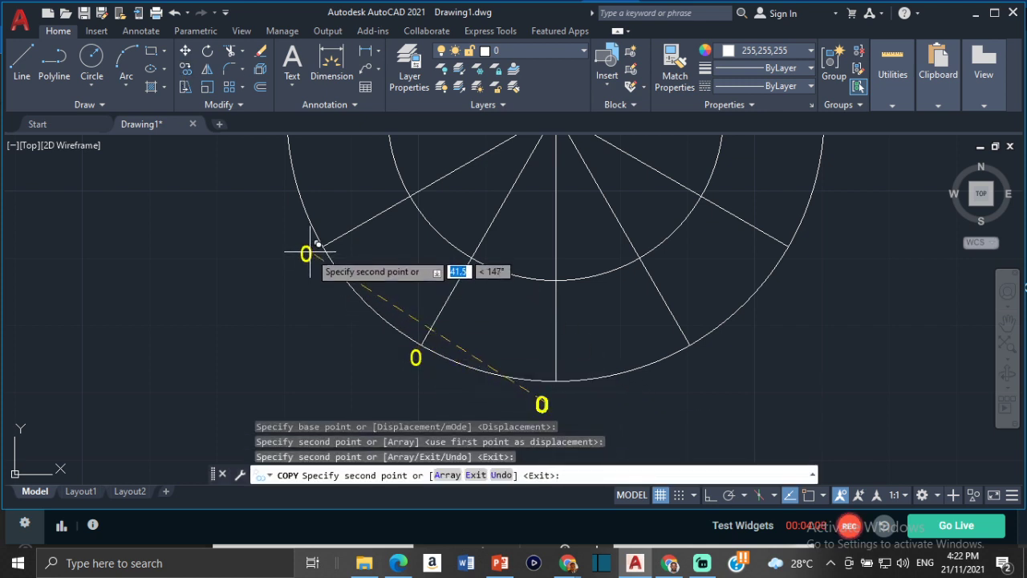
Step: Continue copying the "0" clockwise to the division line ends from the circle's left quadrant past the top to the first upper-right line
{"action": "middle_click_drag", "start_coordinate": [310, 252], "coordinate": [405, 392]}
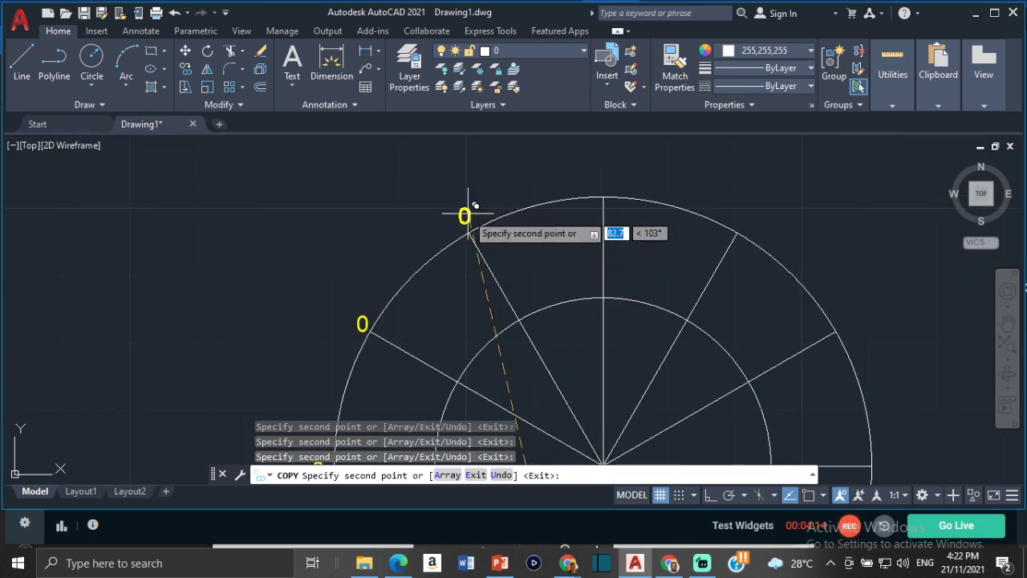
{"action": "left_click", "coordinate": [463, 217]}
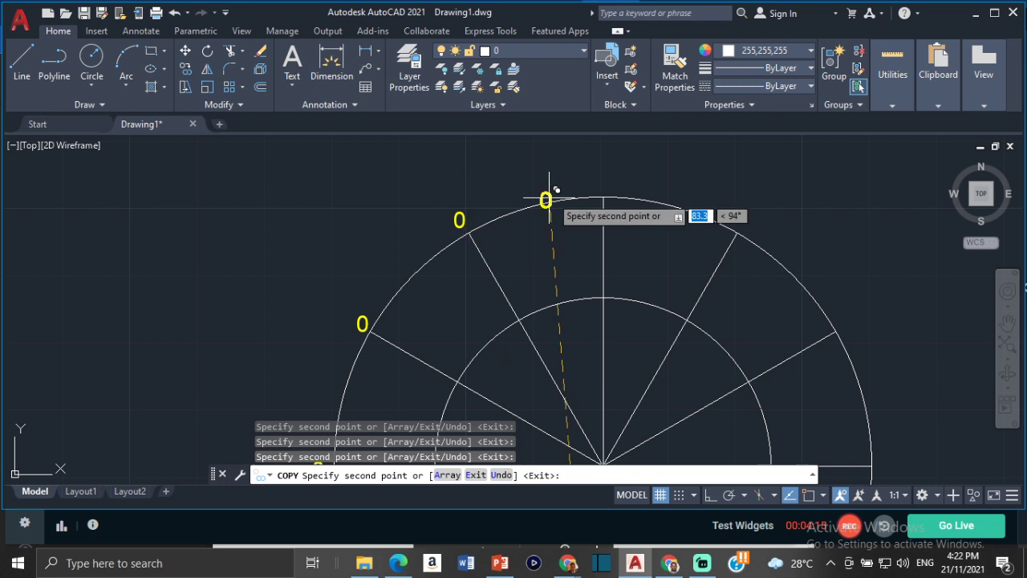
{"action": "left_click", "coordinate": [609, 178]}
{"action": "left_click", "coordinate": [749, 218]}
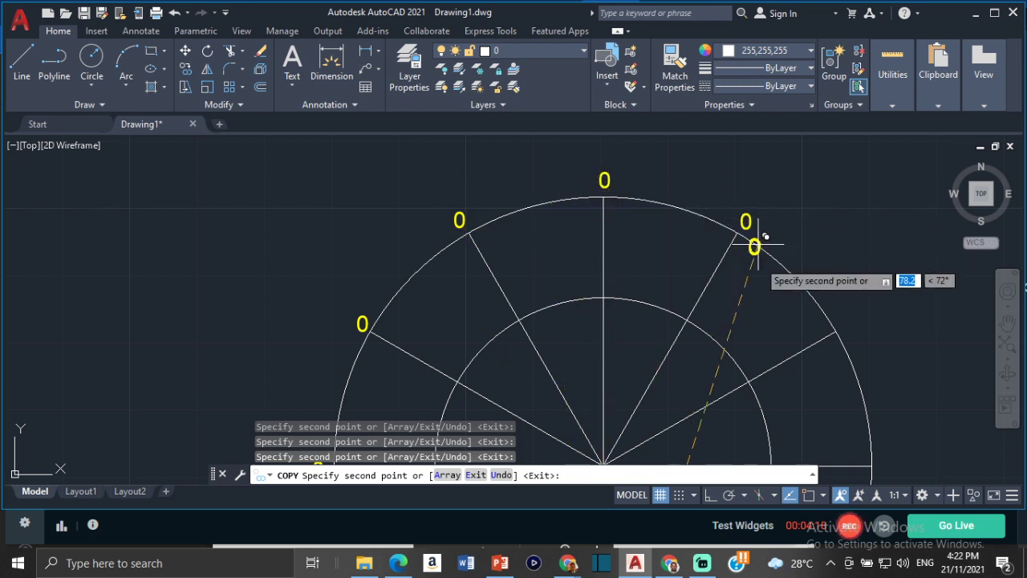
Step: Place the remaining "0" copies at the division line ends down the outer circle's right side and finish the Copy command
{"action": "middle_click_drag", "start_coordinate": [736, 264], "coordinate": [563, 194]}
{"action": "left_click", "coordinate": [680, 251]}
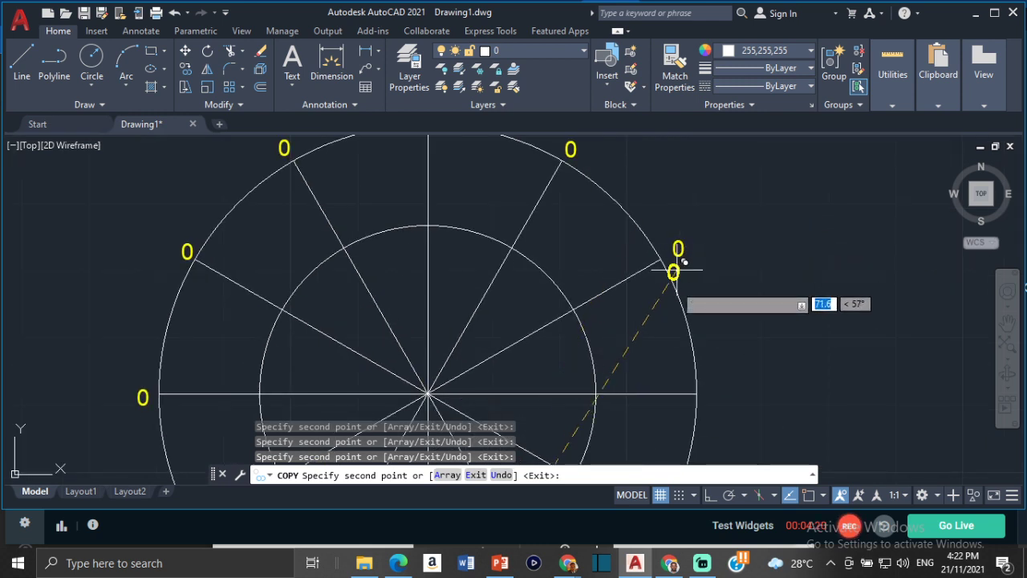
{"action": "middle_click_drag", "start_coordinate": [671, 270], "coordinate": [623, 240]}
{"action": "left_click", "coordinate": [665, 334]}
{"action": "scroll", "coordinate": [665, 334], "scroll_direction": "down", "scroll_amount": 2}
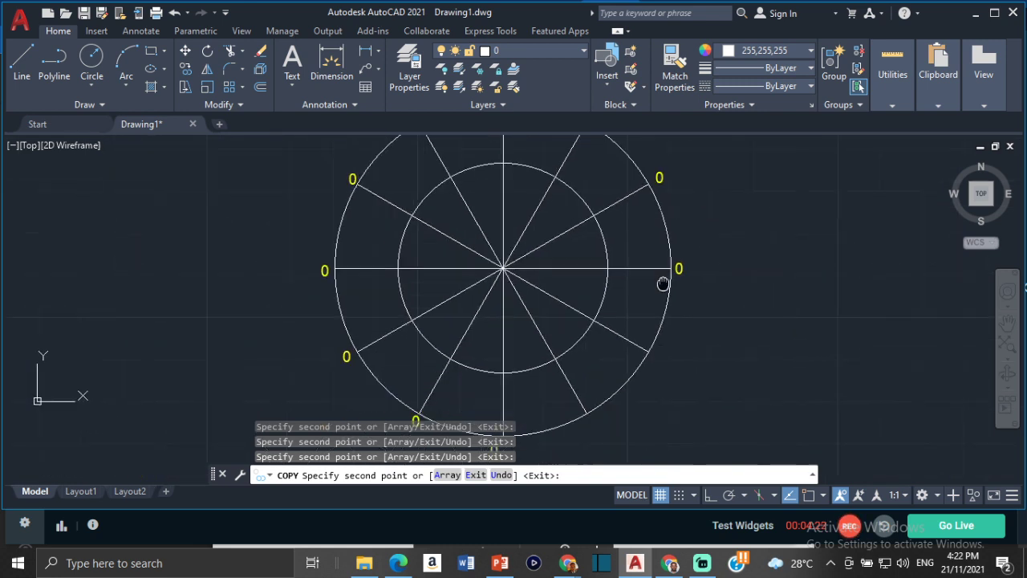
{"action": "middle_click_drag", "start_coordinate": [664, 281], "coordinate": [695, 320]}
{"action": "left_click", "coordinate": [696, 319]}
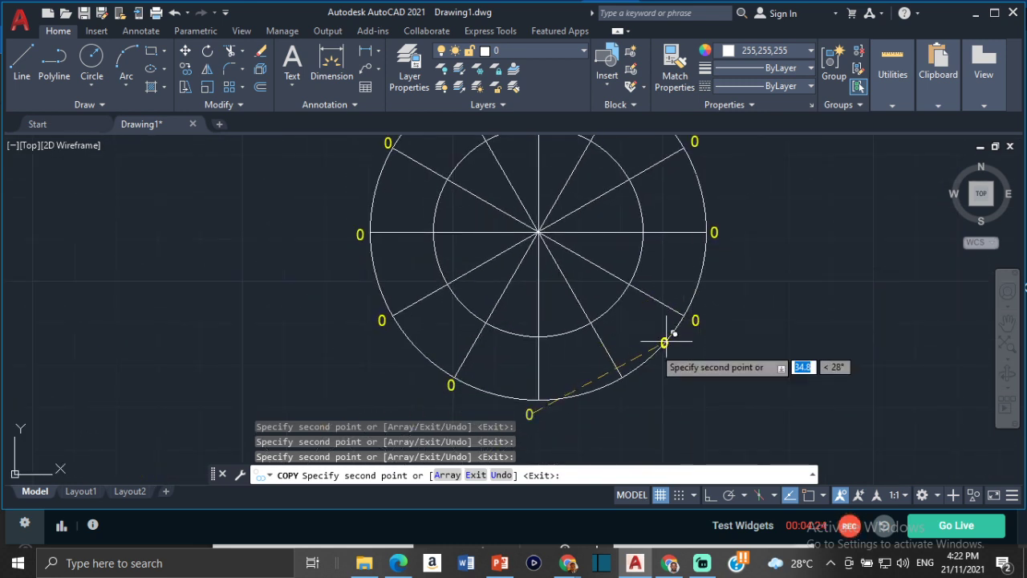
{"action": "left_click", "coordinate": [628, 386]}
{"action": "key", "text": "Escape"}
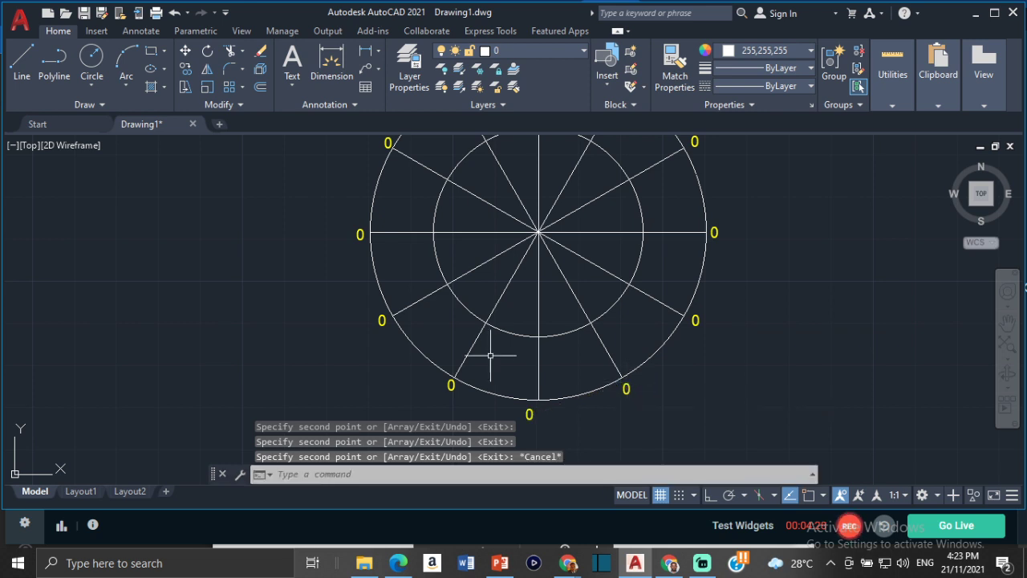
{"action": "middle_click_drag", "start_coordinate": [542, 311], "coordinate": [648, 321]}
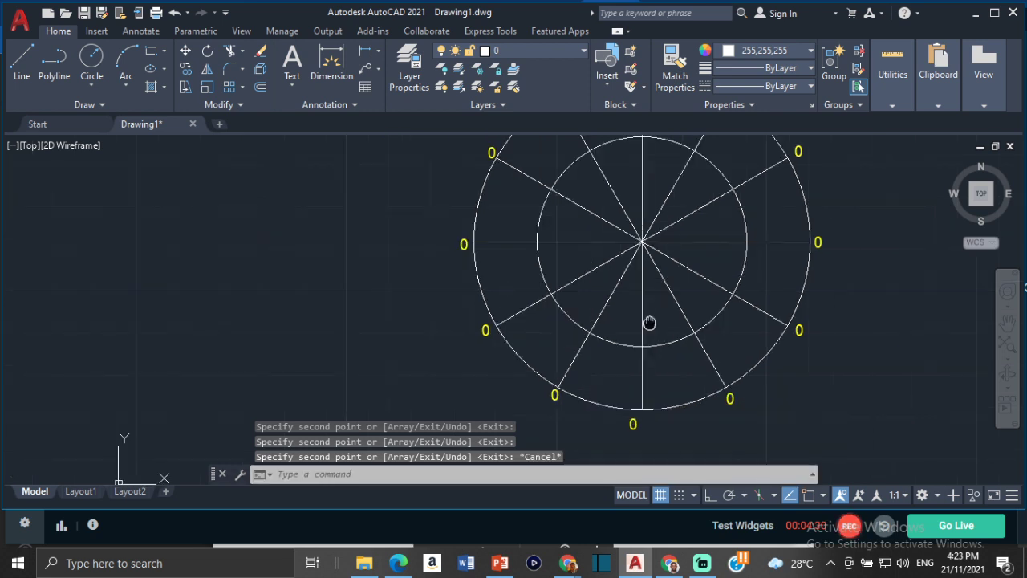
{"action": "middle_click_drag", "start_coordinate": [631, 259], "coordinate": [635, 324]}
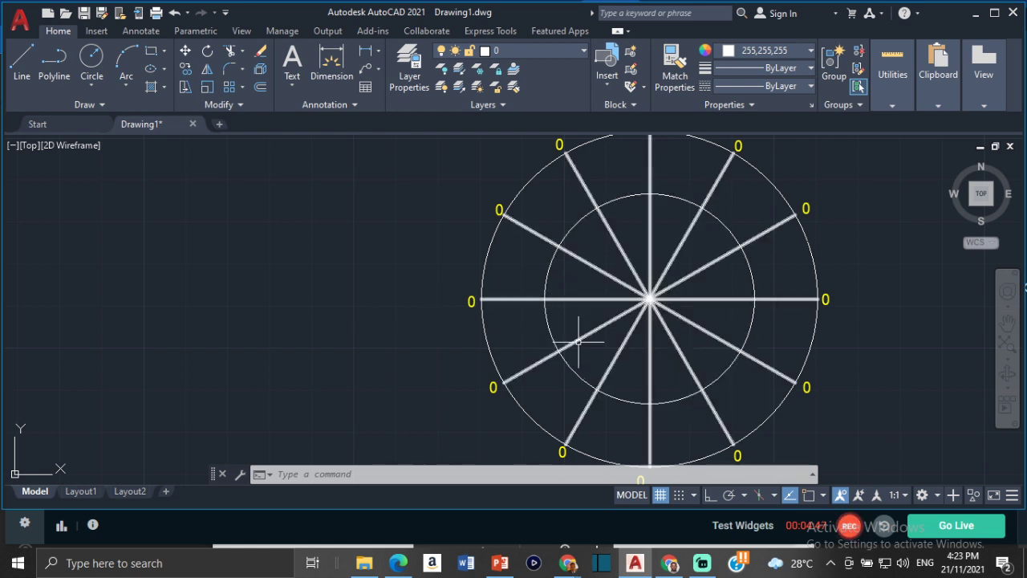
{"action": "scroll", "coordinate": [522, 412], "scroll_direction": "up", "scroll_amount": 5}
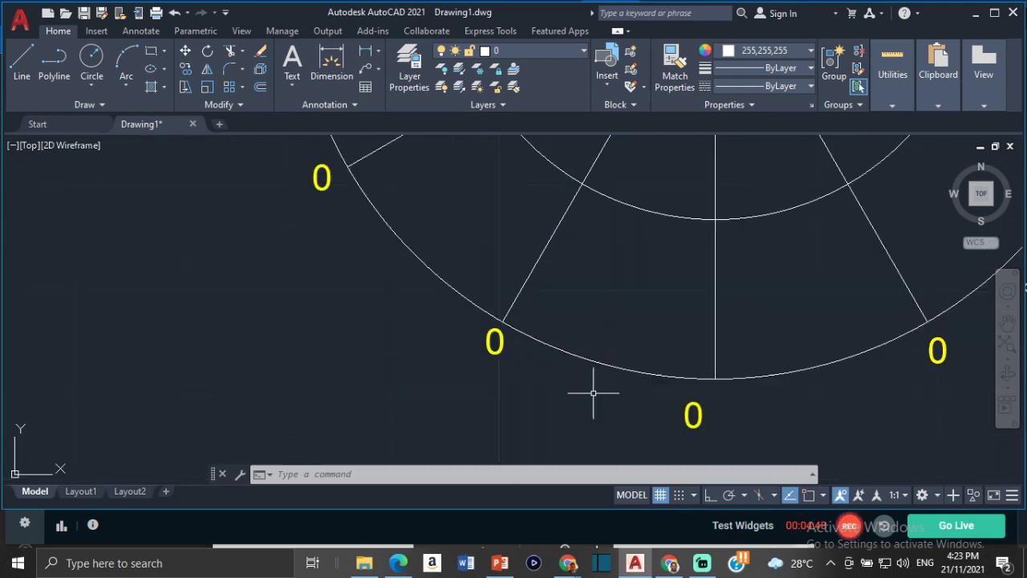
Step: Change the "0" labels on the two lower-left division lines to 1 and 2, going clockwise from the bottom
{"action": "left_click", "coordinate": [498, 341]}
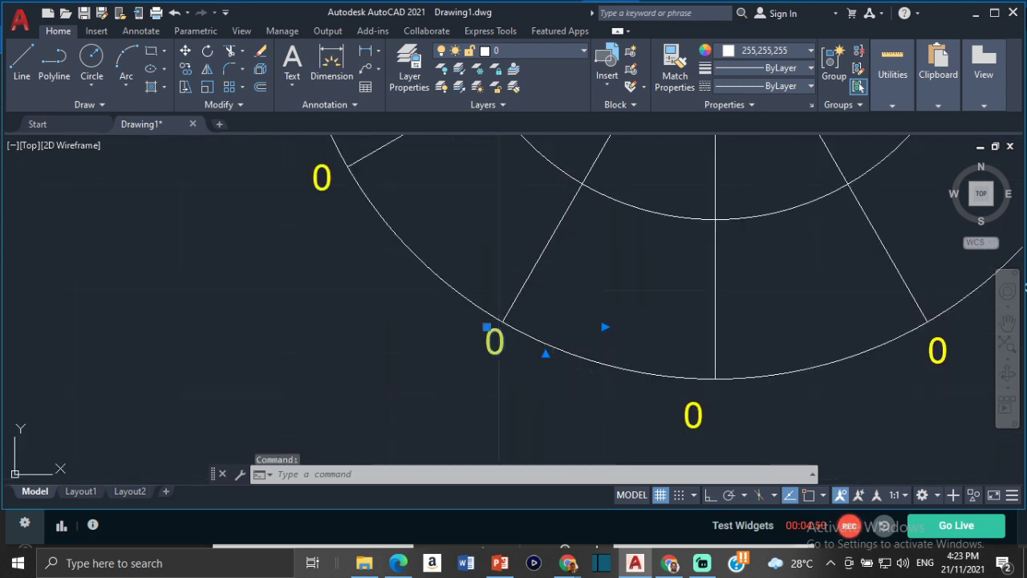
{"action": "double_click", "coordinate": [498, 340]}
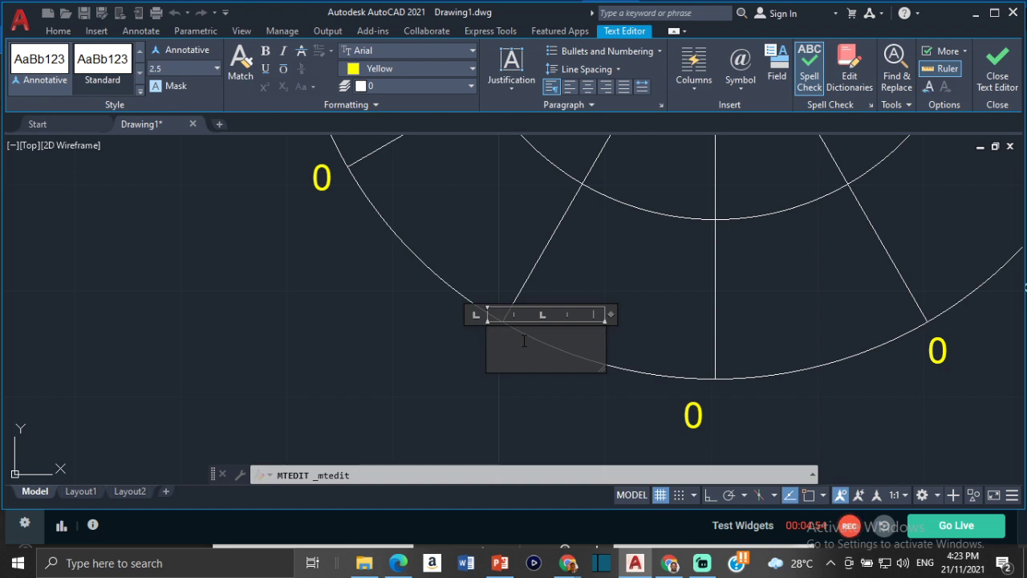
{"action": "type", "text": "1"}
{"action": "left_click", "coordinate": [373, 349]}
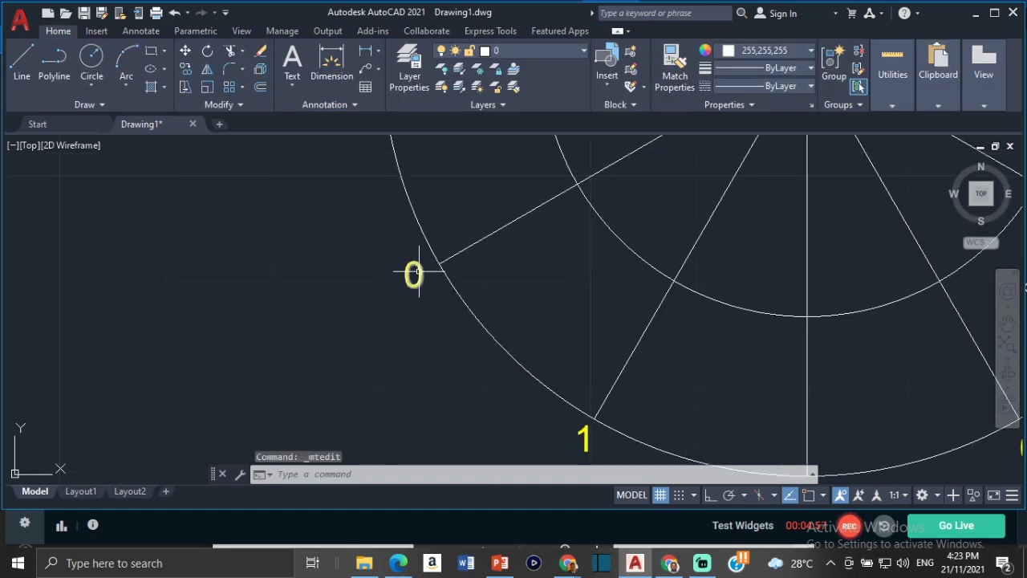
{"action": "double_click", "coordinate": [414, 273]}
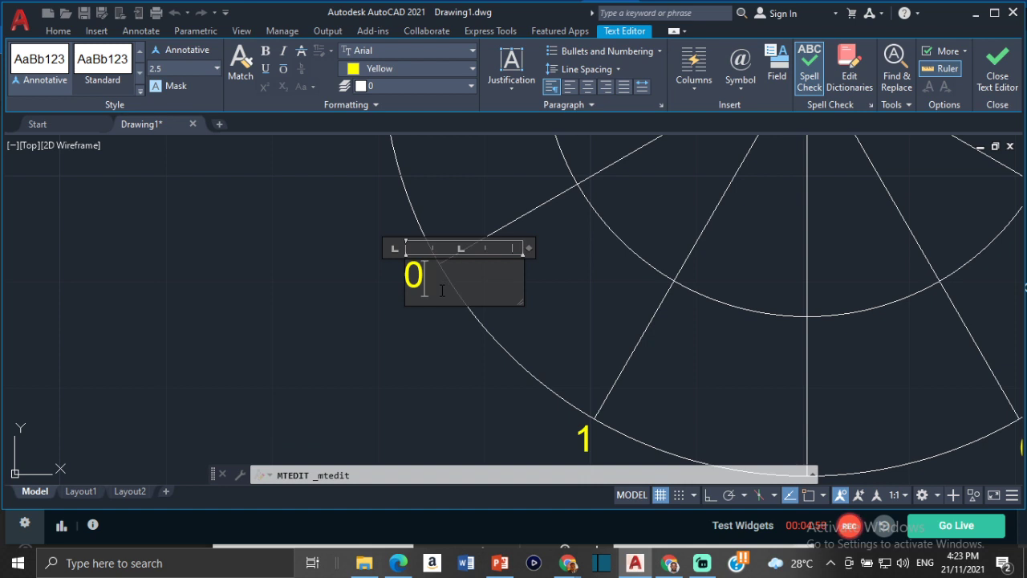
{"action": "key", "text": "BackSpace"}
{"action": "type", "text": "2"}
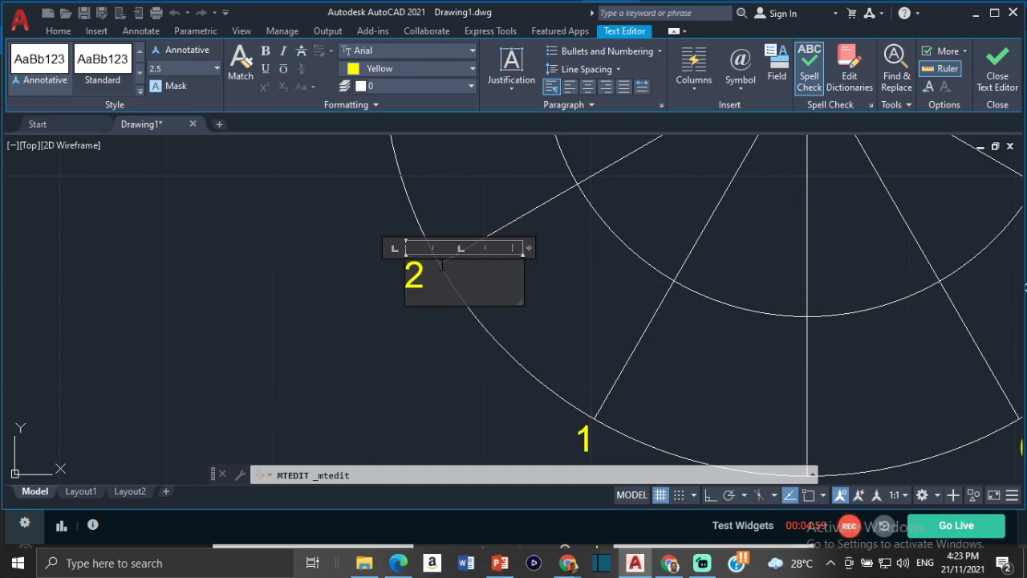
{"action": "left_click", "coordinate": [477, 199]}
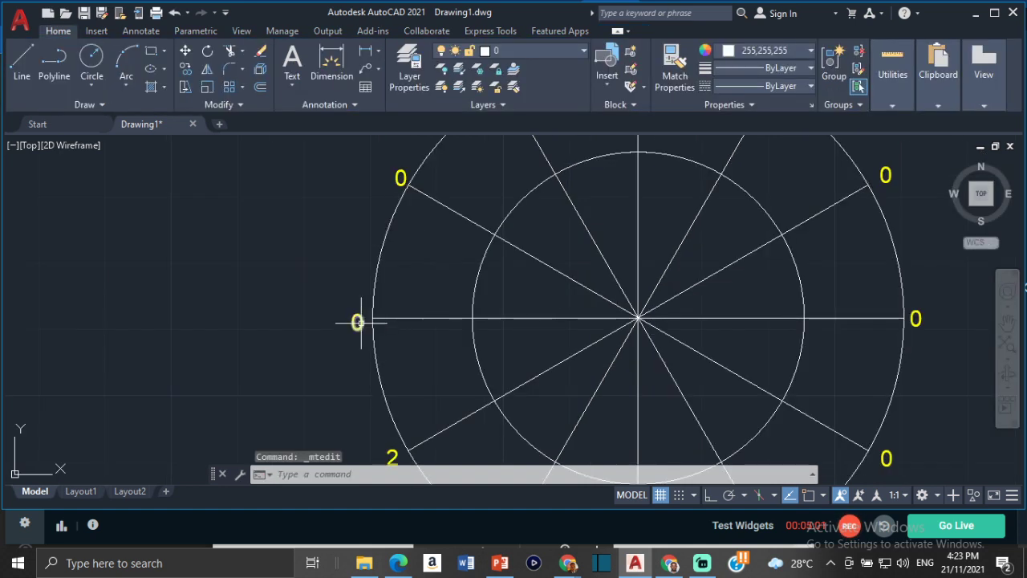
Step: Change the label at the outer circle's left quadrant to 3 and the next one clockwise to 4
{"action": "left_click", "coordinate": [358, 321]}
{"action": "double_click", "coordinate": [359, 322]}
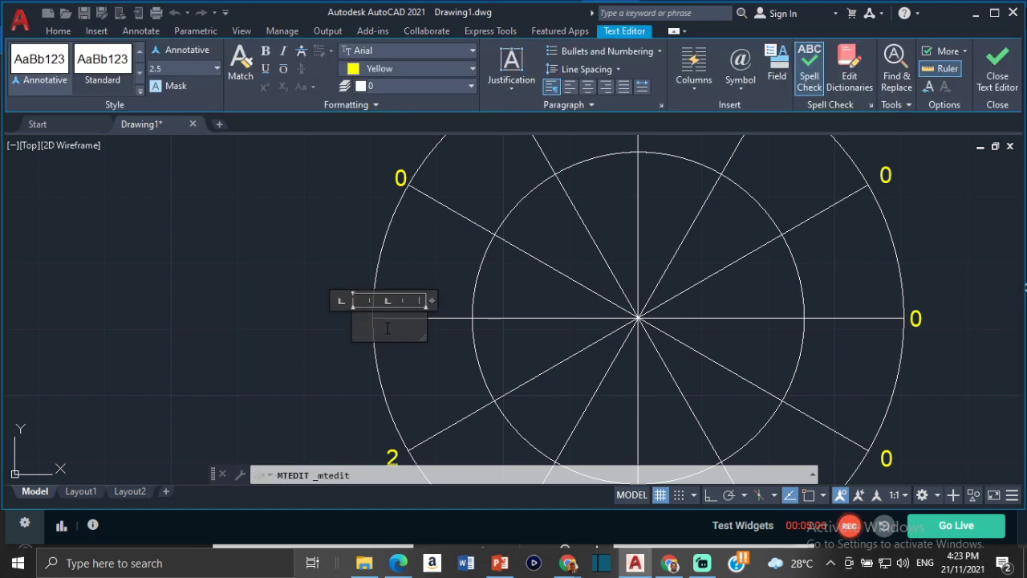
{"action": "type", "text": "3"}
{"action": "left_click", "coordinate": [428, 280]}
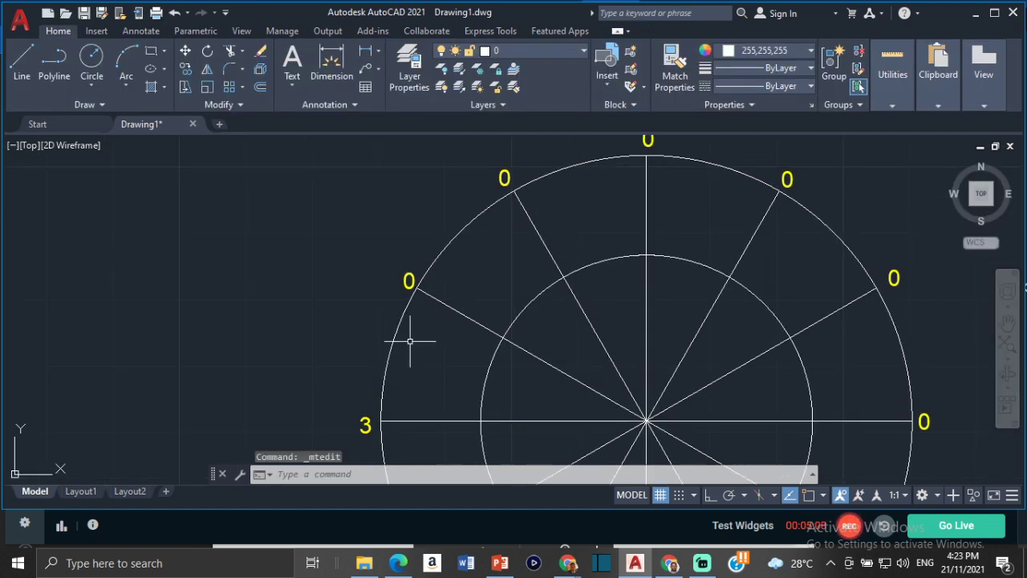
{"action": "left_click", "coordinate": [409, 280]}
{"action": "double_click", "coordinate": [410, 281]}
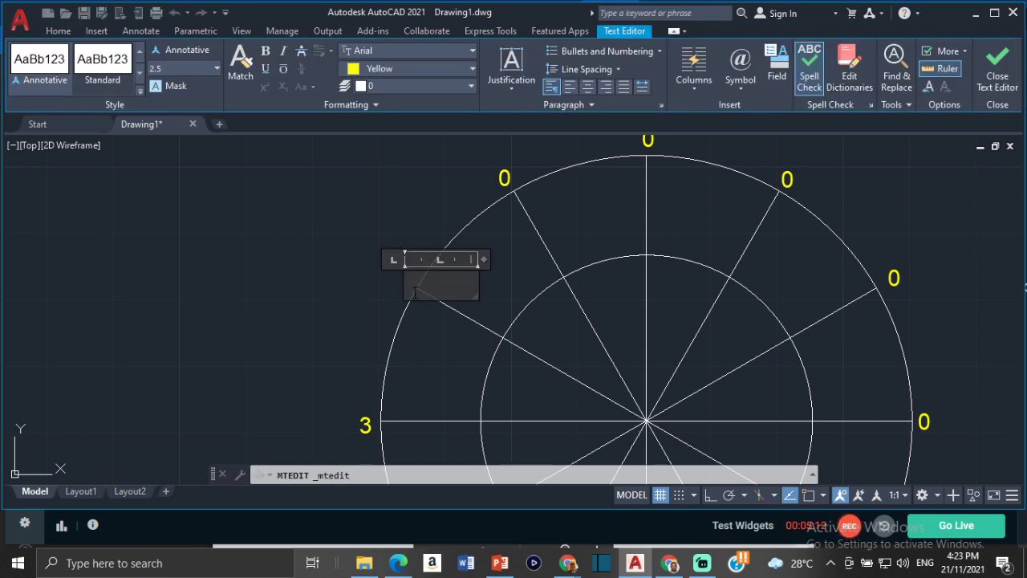
{"action": "left_click", "coordinate": [434, 360]}
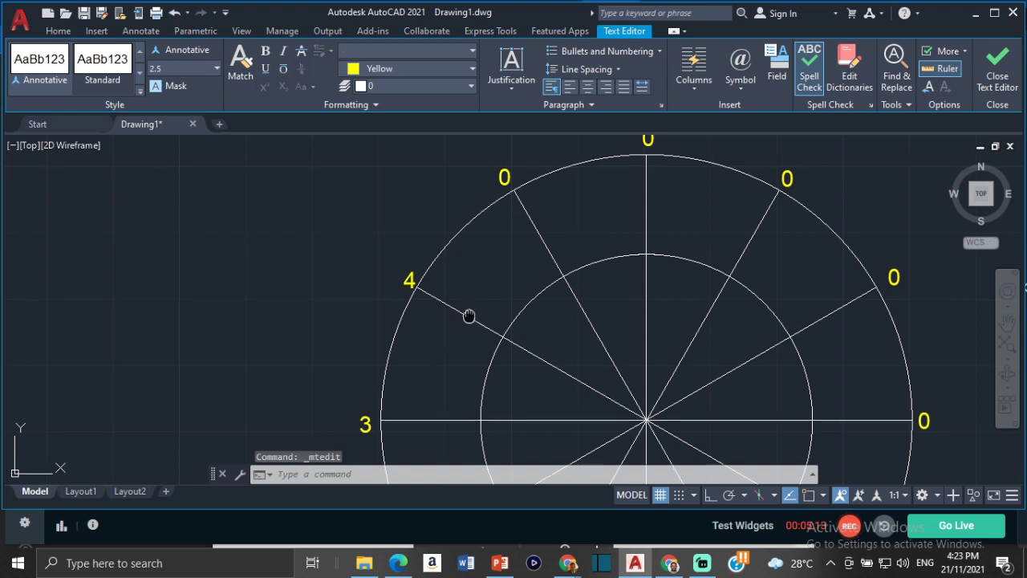
Step: Change the label clockwise after 4 to 5 and the one at the circle's top quadrant to 6
{"action": "left_click", "coordinate": [466, 273]}
{"action": "left_click", "coordinate": [465, 287]}
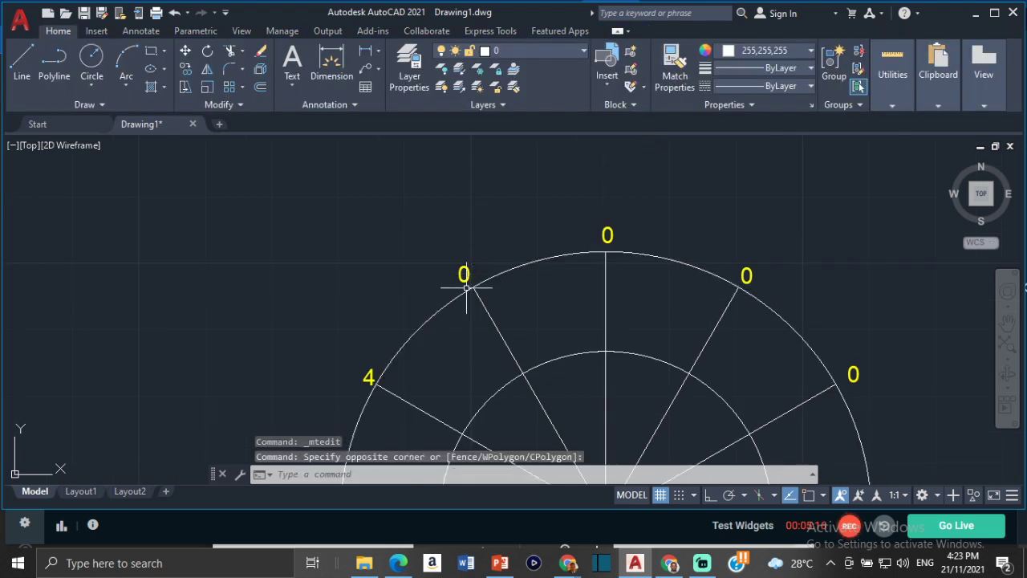
{"action": "double_click", "coordinate": [464, 275]}
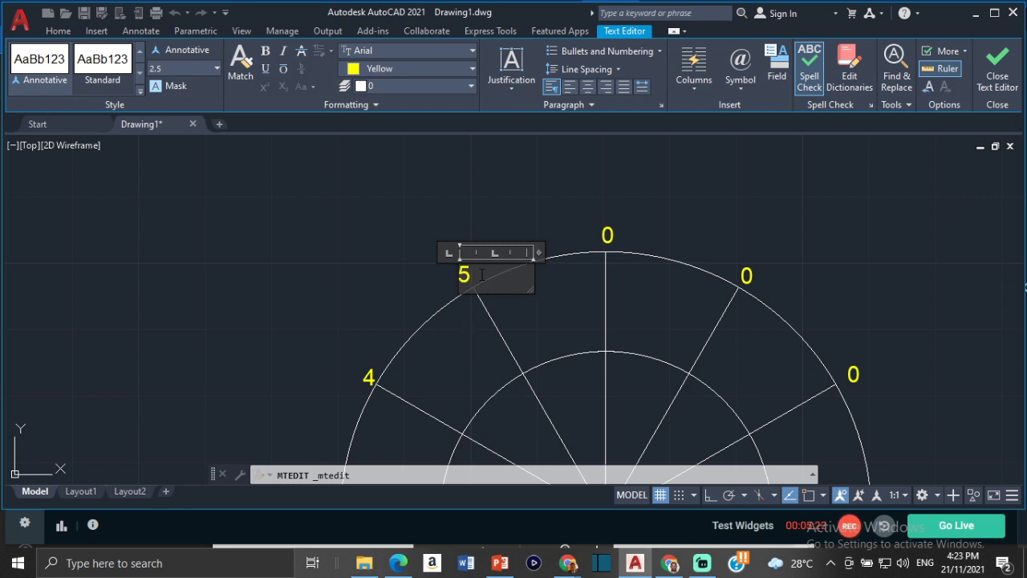
{"action": "left_click", "coordinate": [525, 317]}
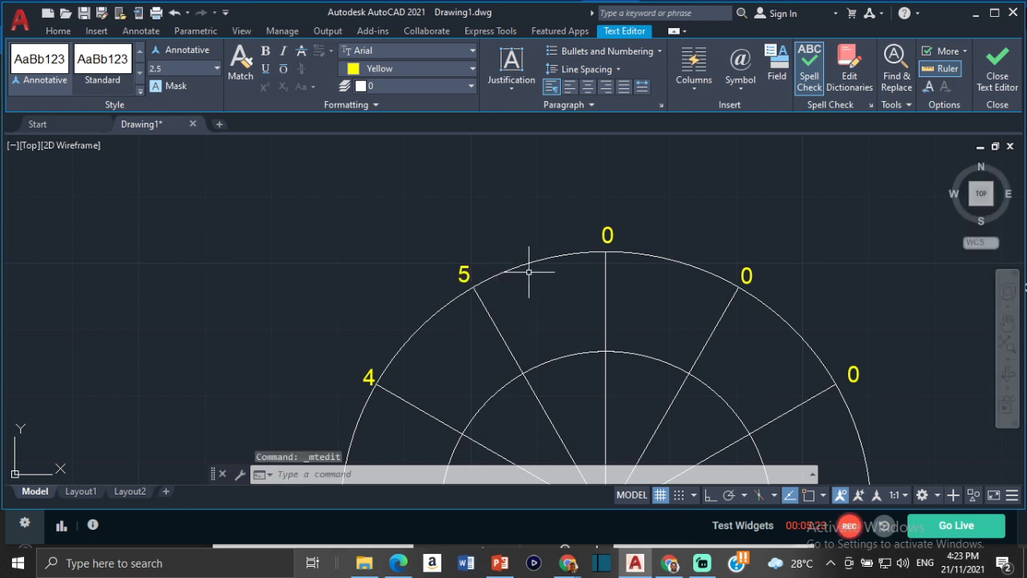
{"action": "left_click", "coordinate": [616, 227]}
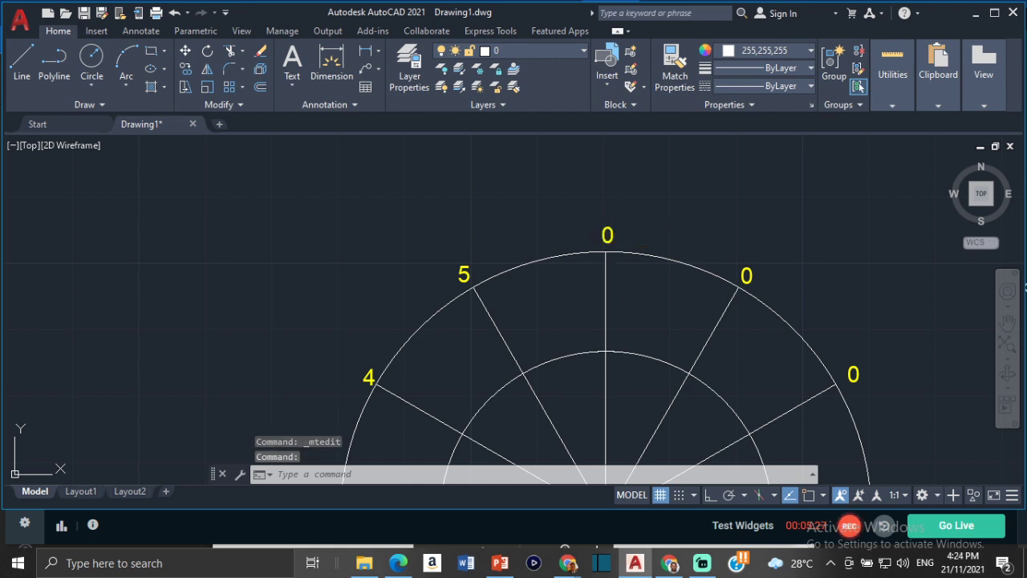
{"action": "double_click", "coordinate": [614, 235]}
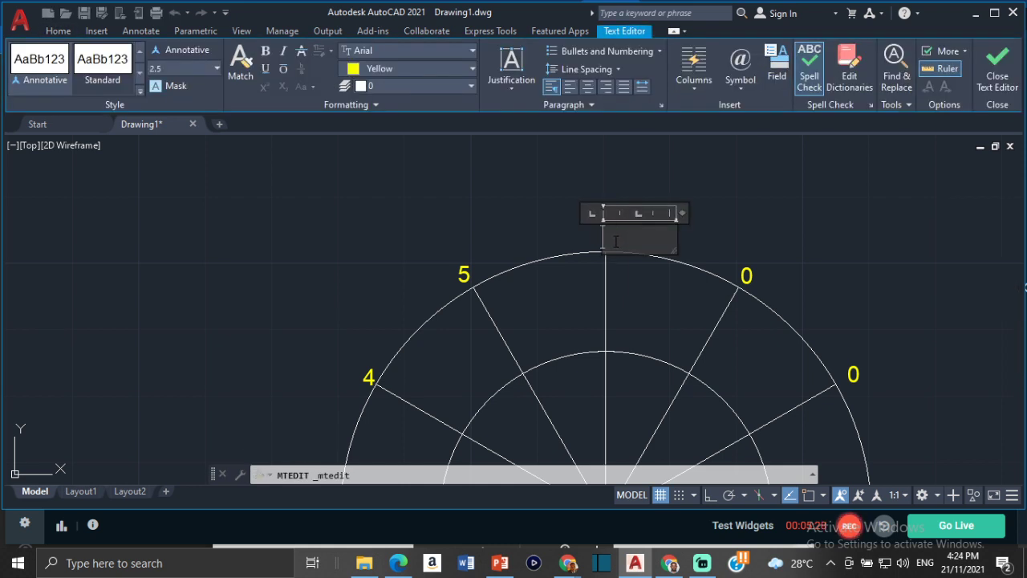
{"action": "type", "text": "6"}
{"action": "left_click", "coordinate": [639, 287]}
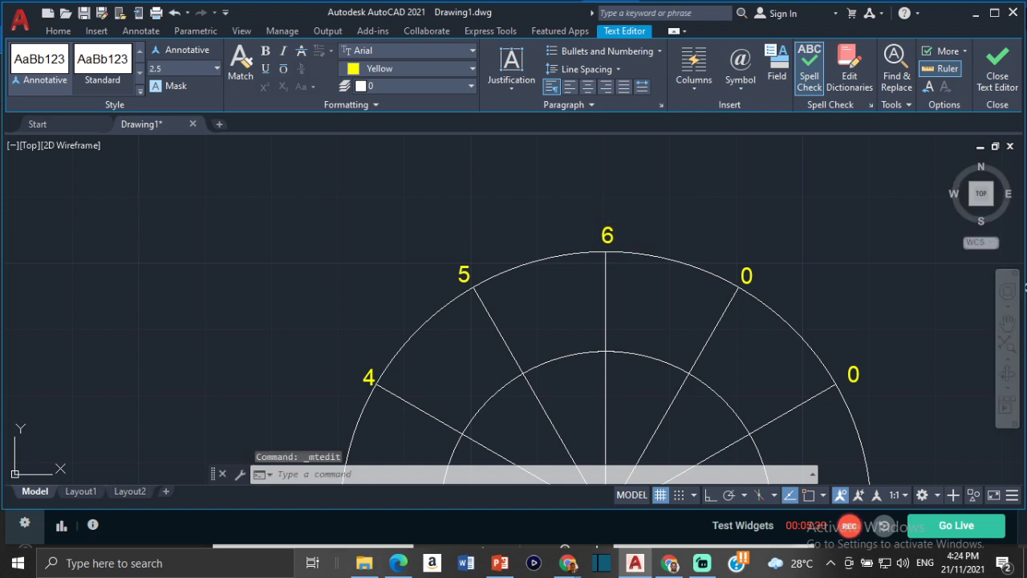
Step: Change the two upper-right division line labels to 7 and 8, continuing clockwise from 6
{"action": "scroll", "coordinate": [551, 203], "scroll_direction": "up", "scroll_amount": 2}
{"action": "left_click", "coordinate": [614, 191]}
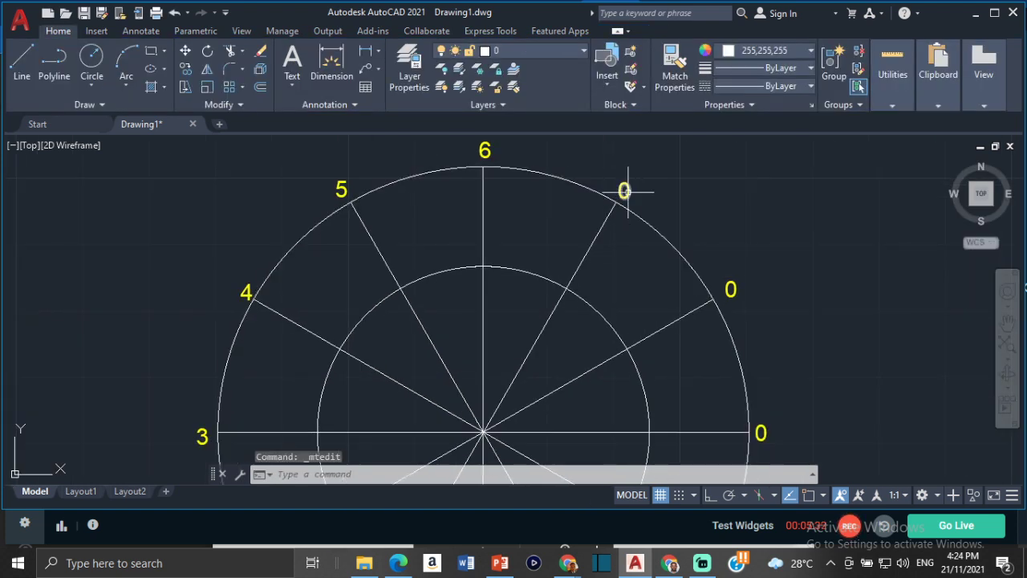
{"action": "double_click", "coordinate": [625, 193]}
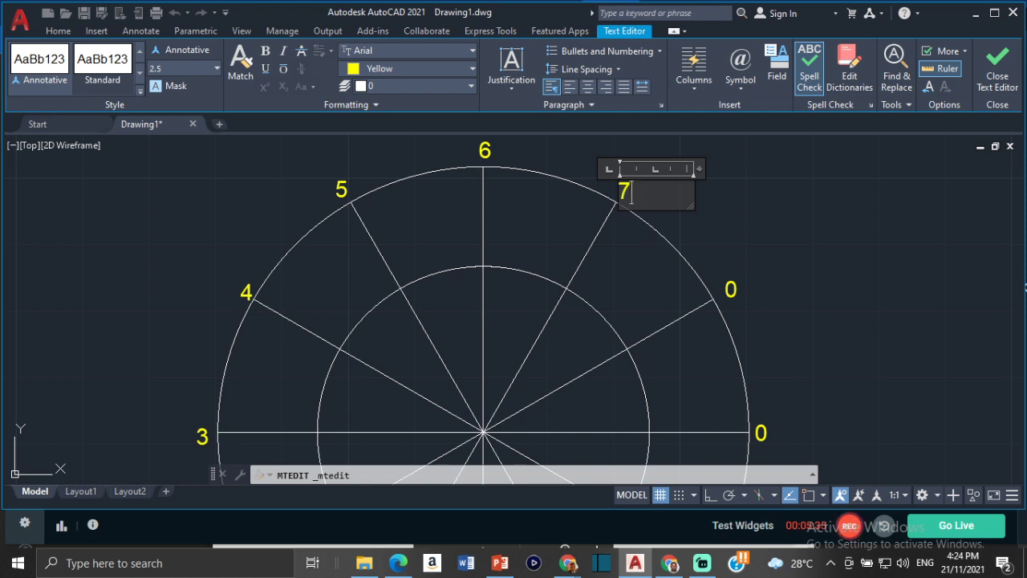
{"action": "type", "text": "7"}
{"action": "left_click", "coordinate": [624, 266]}
{"action": "middle_click_drag", "start_coordinate": [624, 265], "coordinate": [602, 220]}
{"action": "left_click", "coordinate": [646, 210]}
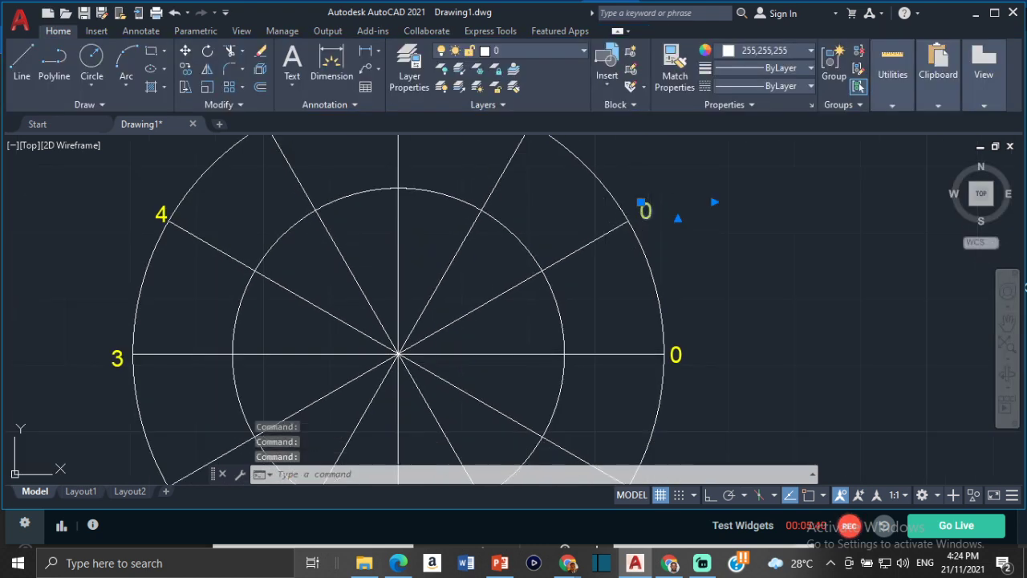
{"action": "double_click", "coordinate": [646, 210]}
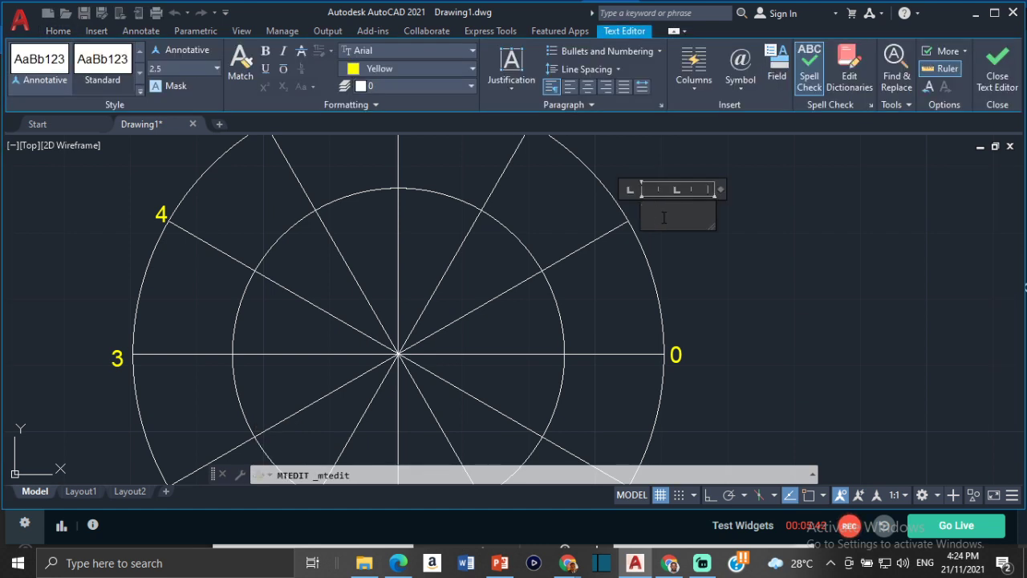
{"action": "left_click", "coordinate": [665, 294]}
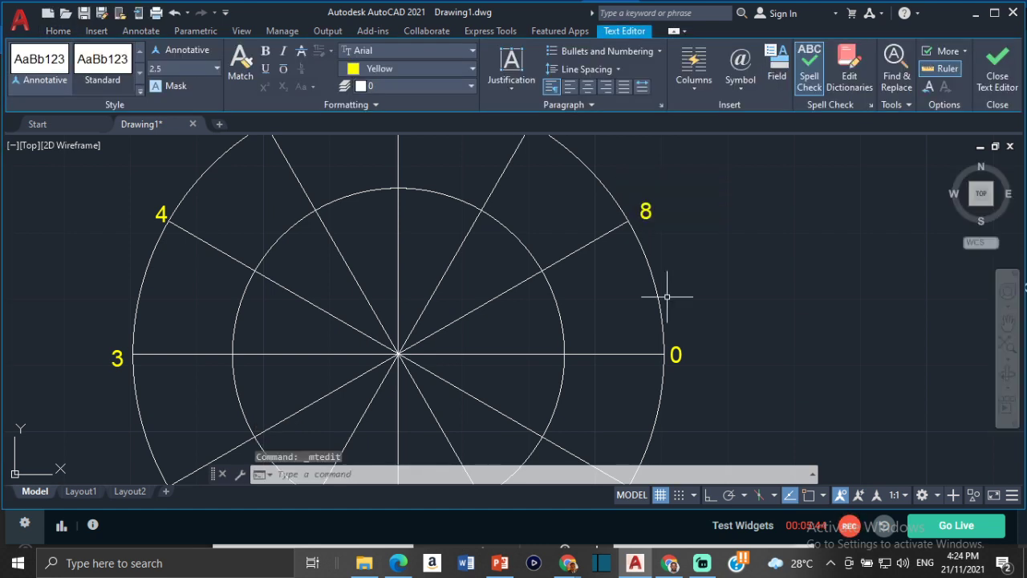
Step: Change the label at the circle's right quadrant to 9 and the next one clockwise to 10
{"action": "middle_click_drag", "start_coordinate": [665, 293], "coordinate": [615, 259]}
{"action": "left_click", "coordinate": [621, 251]}
{"action": "left_click", "coordinate": [616, 244]}
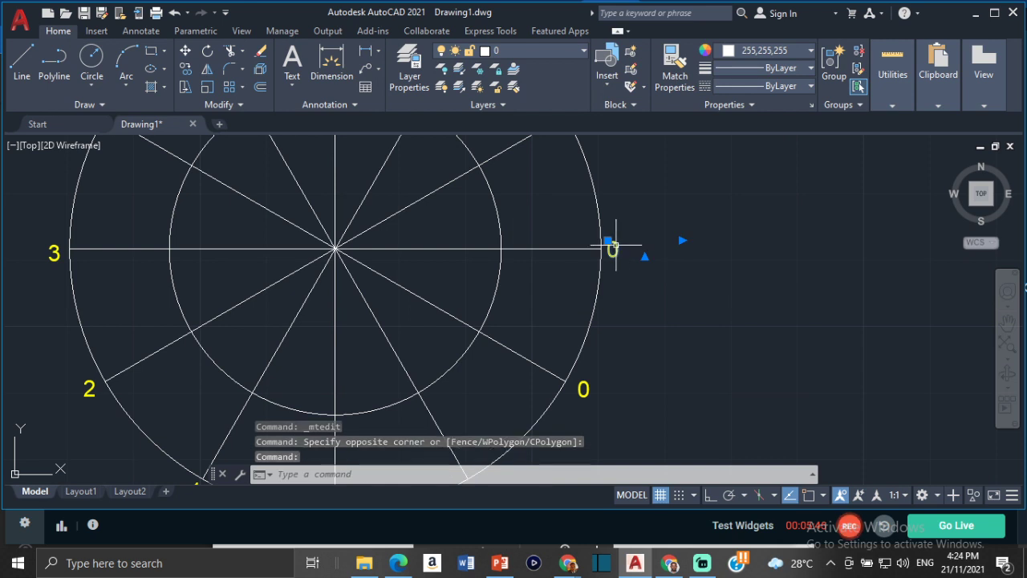
{"action": "double_click", "coordinate": [615, 250]}
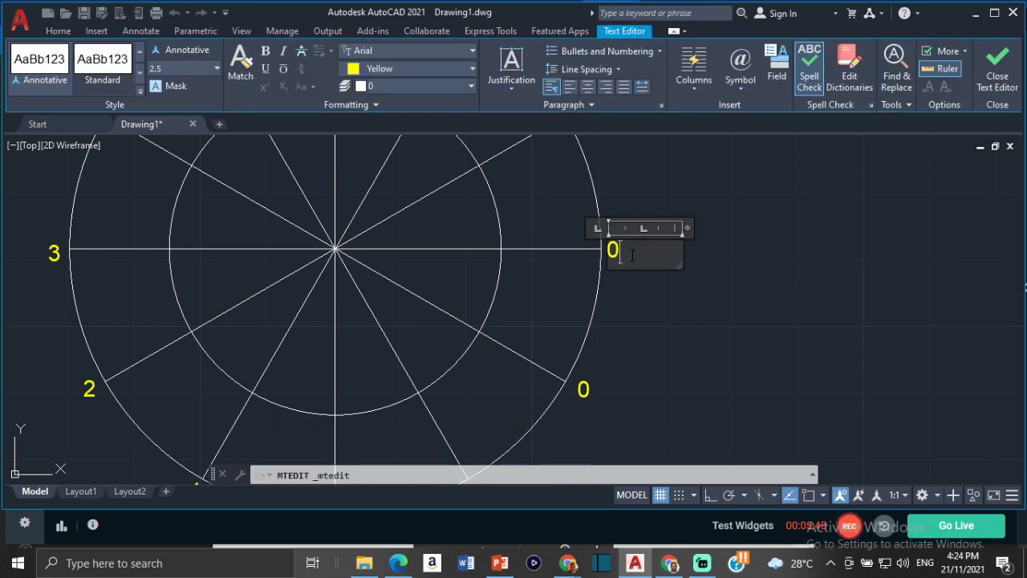
{"action": "key", "text": "BackSpace"}
{"action": "type", "text": "9"}
{"action": "left_click", "coordinate": [618, 321]}
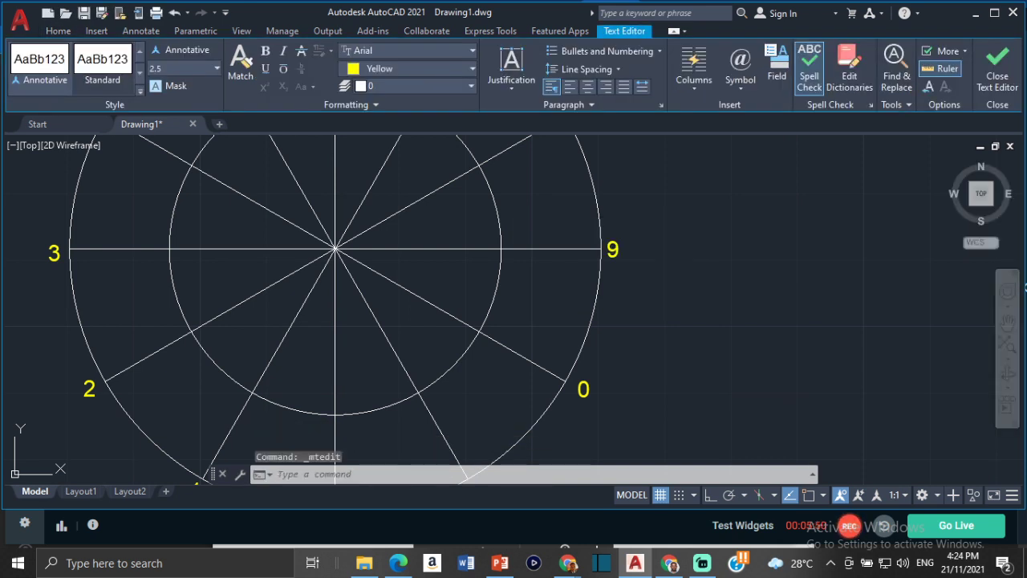
{"action": "middle_click_drag", "start_coordinate": [587, 368], "coordinate": [643, 227]}
{"action": "left_click", "coordinate": [634, 249]}
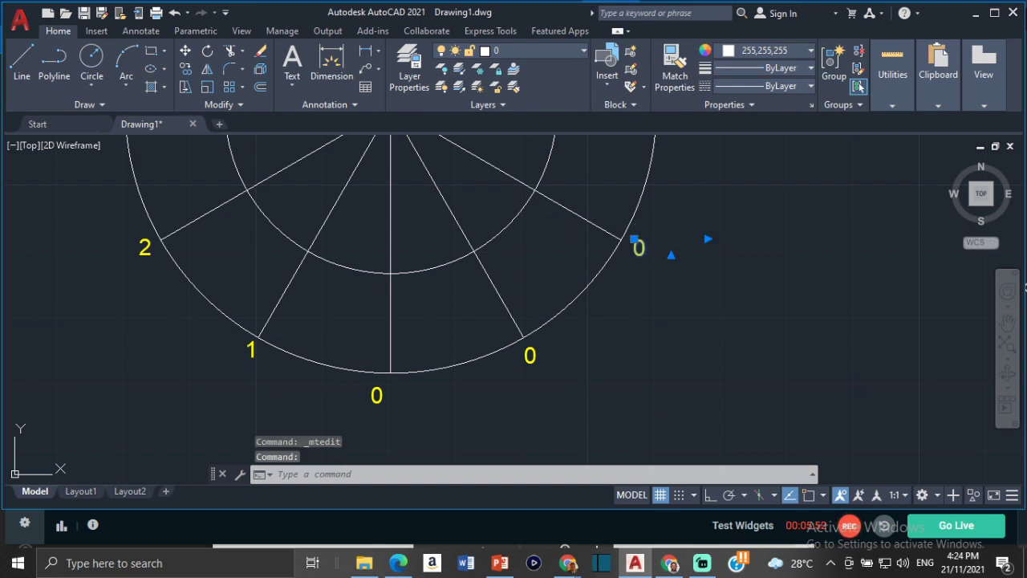
{"action": "double_click", "coordinate": [634, 248]}
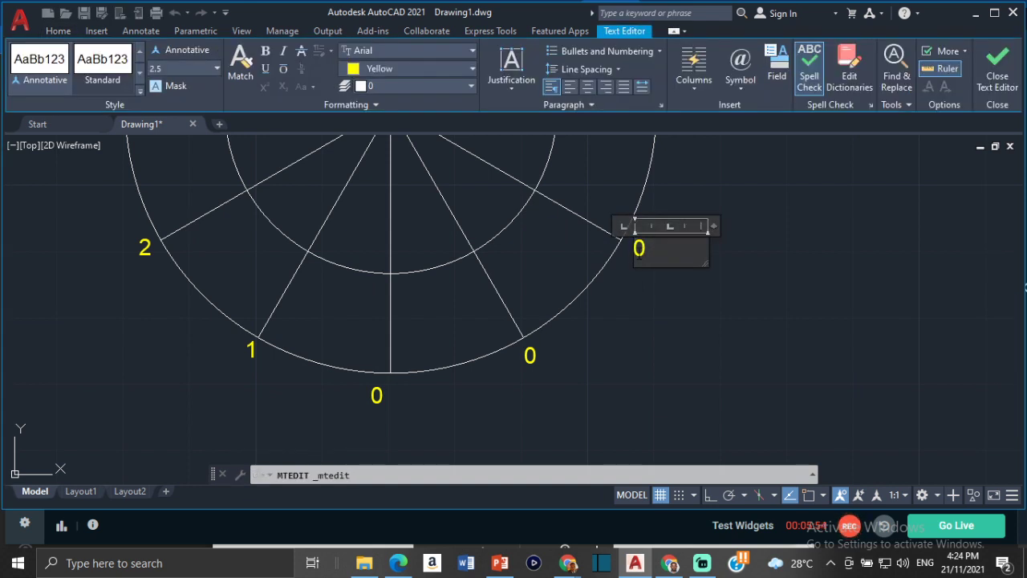
{"action": "type", "text": "1"}
{"action": "left_click", "coordinate": [606, 304]}
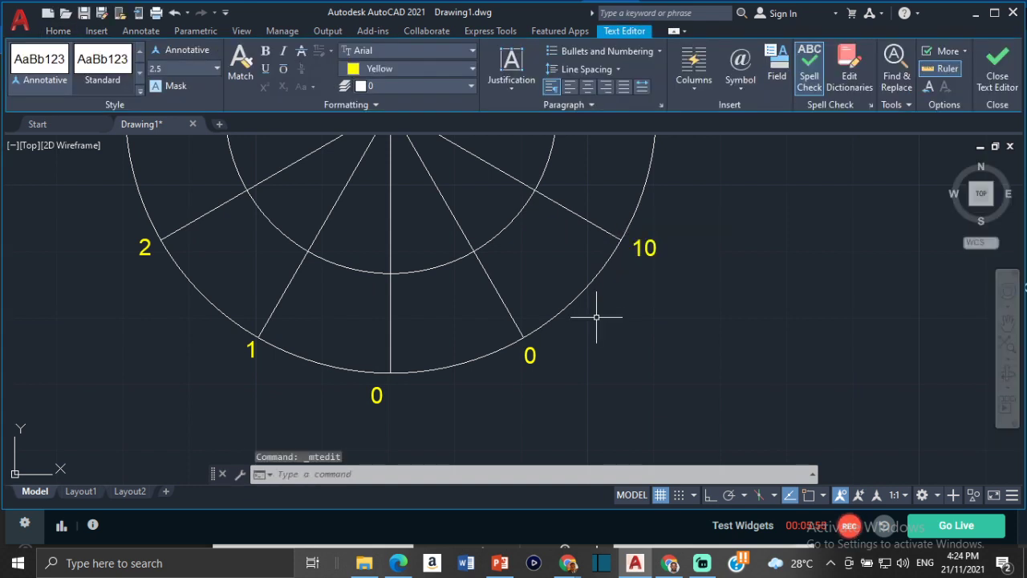
Step: Change the last "0" between the 10 label and the bottom quadrant to 11
{"action": "left_click", "coordinate": [538, 357]}
{"action": "double_click", "coordinate": [531, 356]}
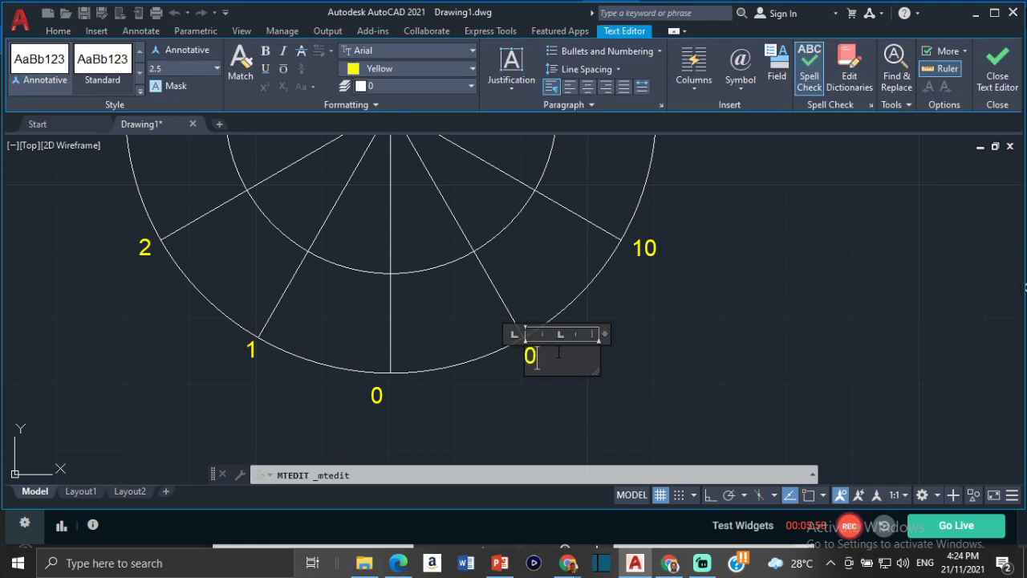
{"action": "key", "text": "BackSpace"}
{"action": "type", "text": "11"}
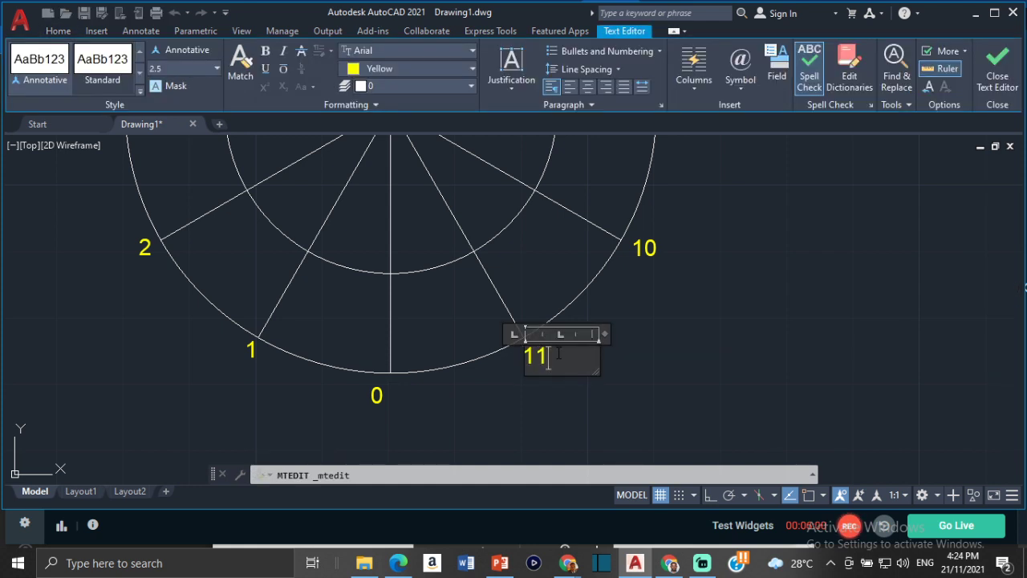
{"action": "left_click", "coordinate": [586, 307]}
Step: Bring the whole numbered dial into view with free space beside it and open the Quick Calculator
{"action": "scroll", "coordinate": [587, 308], "scroll_direction": "down", "scroll_amount": 3}
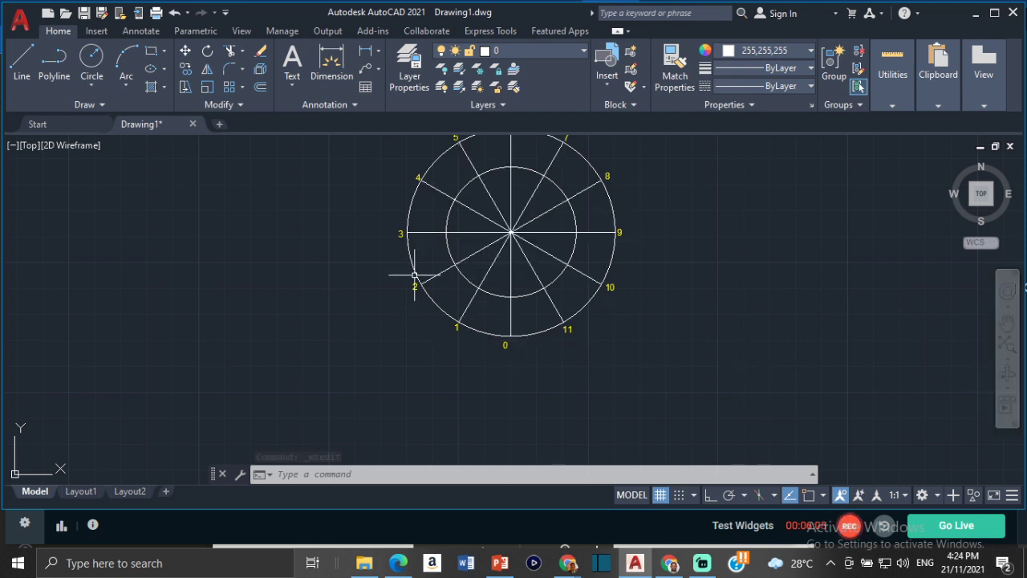
{"action": "middle_click_drag", "start_coordinate": [550, 173], "coordinate": [539, 234]}
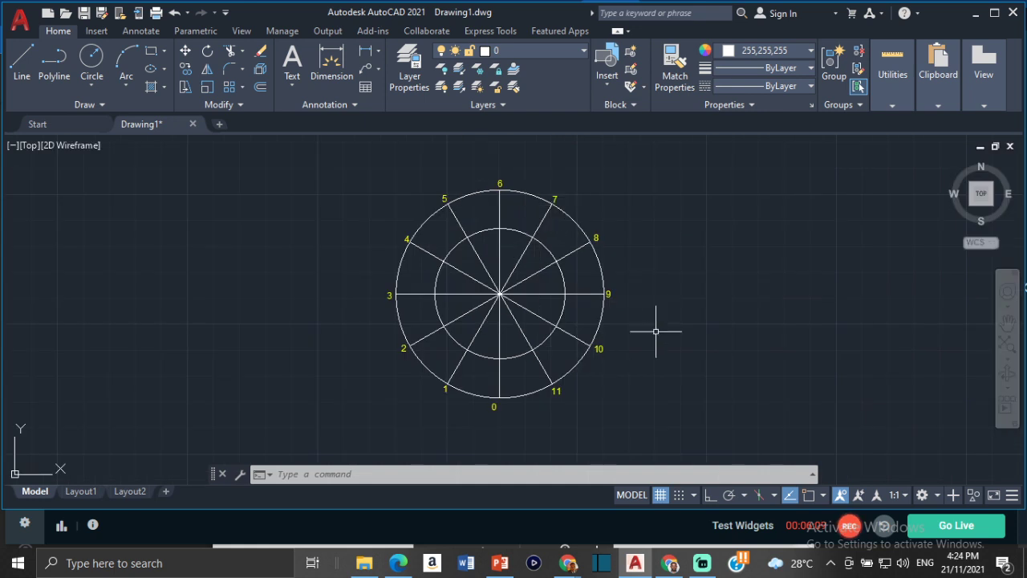
{"action": "middle_click_drag", "start_coordinate": [656, 330], "coordinate": [499, 287]}
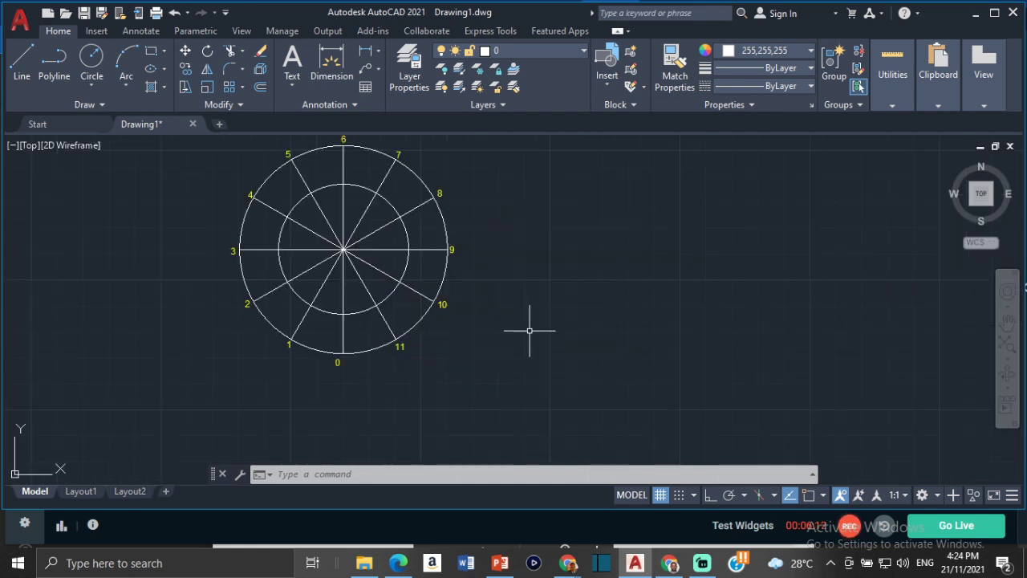
{"action": "mouse_move", "coordinate": [889, 96]}
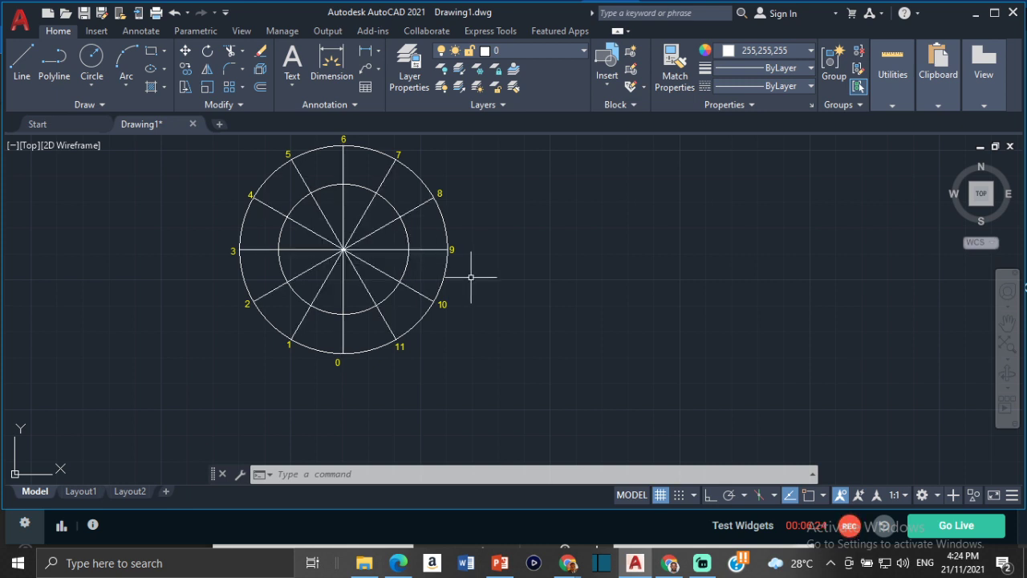
{"action": "left_click", "coordinate": [892, 100]}
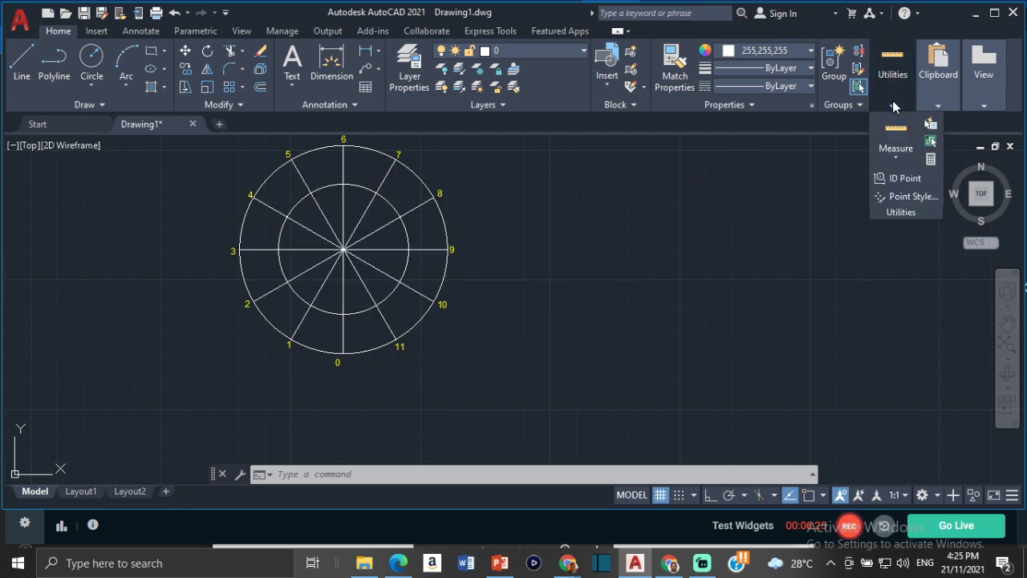
{"action": "left_click", "coordinate": [931, 158]}
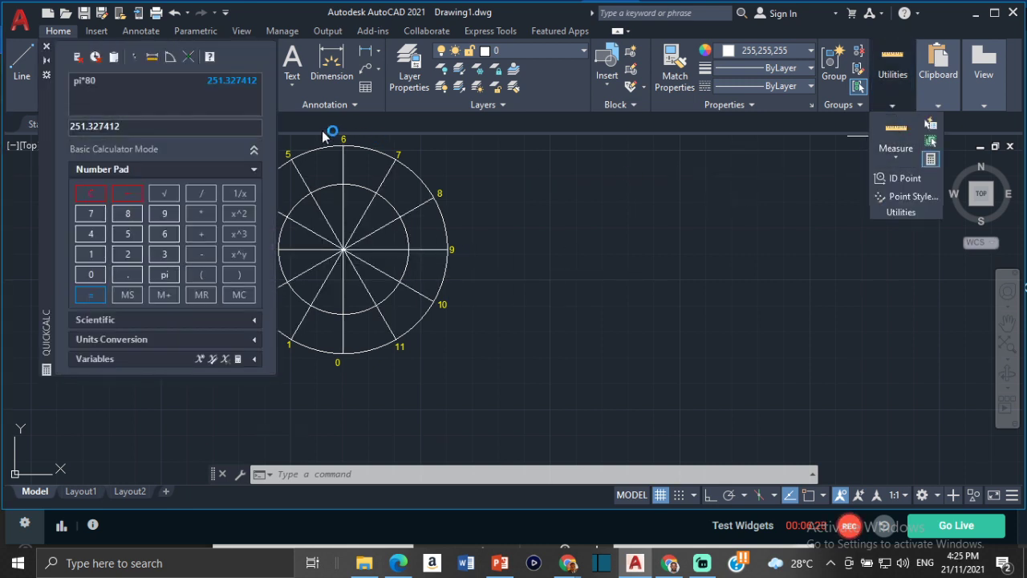
Step: Calculate pi*80 in the Quick Calculator for the outer circle's circumference and close the calculator
{"action": "left_click", "coordinate": [176, 274]}
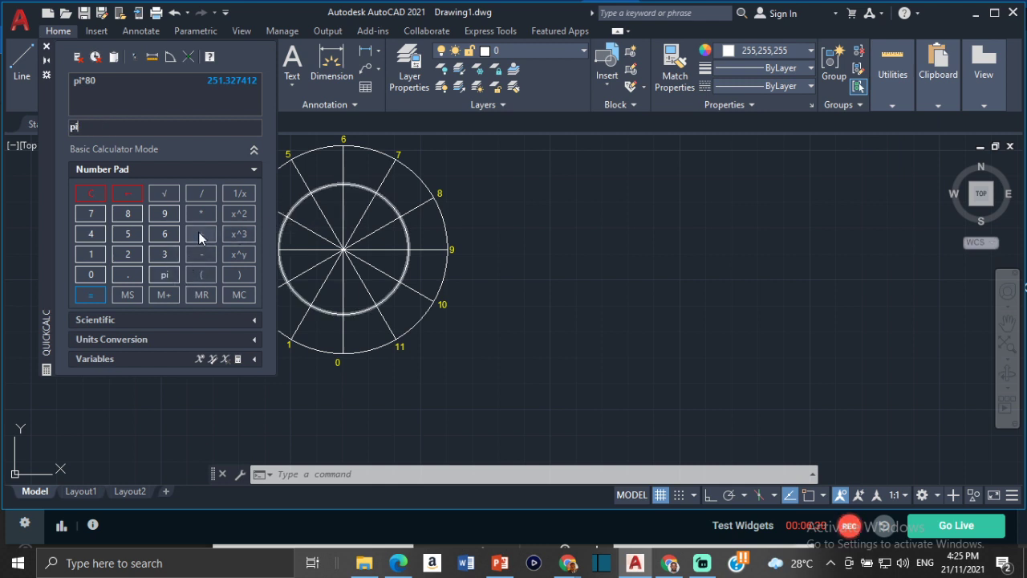
{"action": "left_click", "coordinate": [206, 213]}
{"action": "left_click", "coordinate": [133, 217]}
{"action": "left_click", "coordinate": [94, 274]}
{"action": "left_click", "coordinate": [91, 295]}
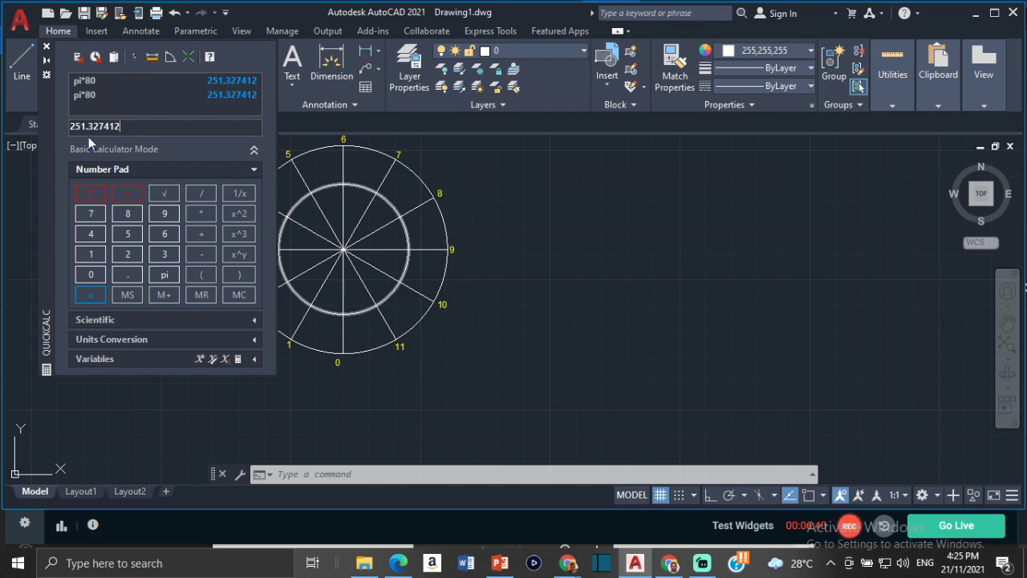
{"action": "left_click", "coordinate": [47, 47]}
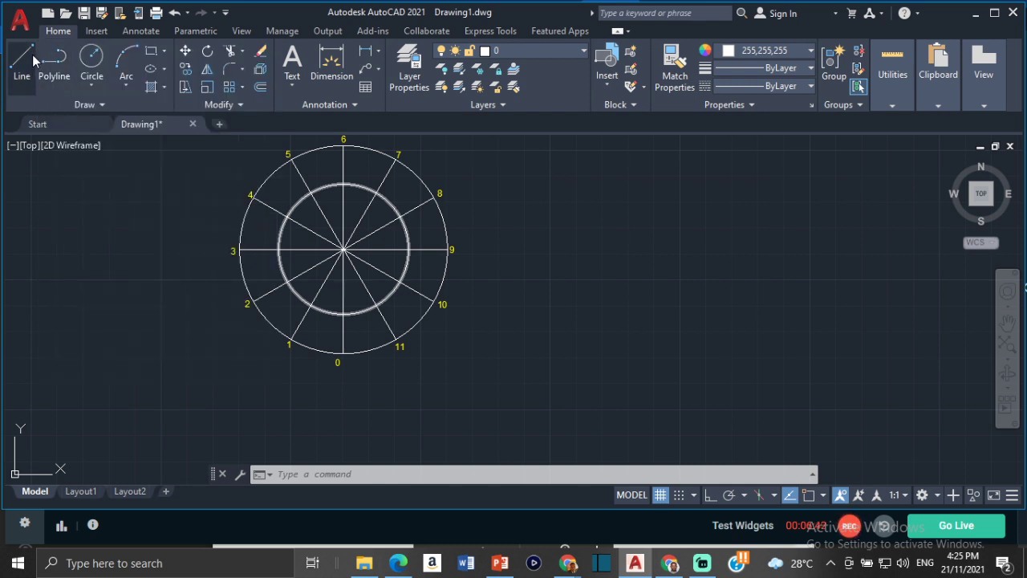
Step: With object snap and ortho turned on, draw a 251.3 unit horizontal line rightward from the outer circle's bottom quadrant
{"action": "key", "text": "l"}
{"action": "key", "text": "Return"}
{"action": "scroll", "coordinate": [367, 353], "scroll_direction": "up", "scroll_amount": 2}
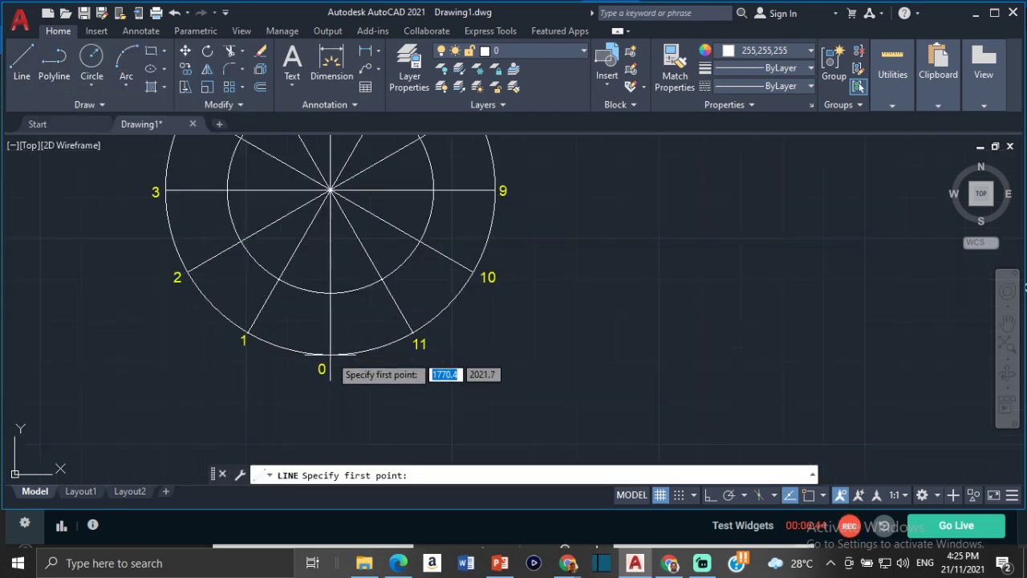
{"action": "left_click", "coordinate": [807, 496]}
{"action": "left_click", "coordinate": [710, 495]}
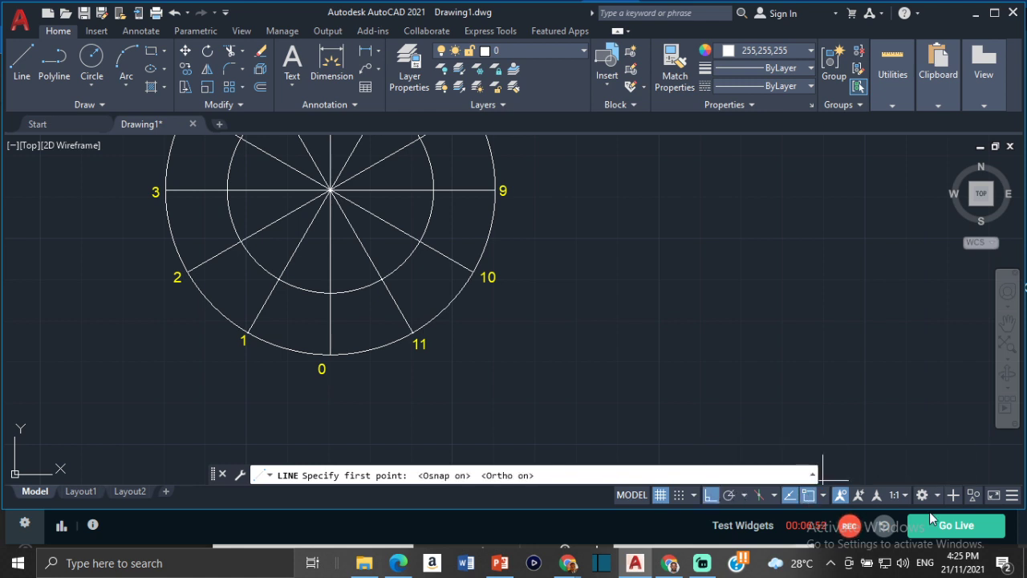
{"action": "left_click", "coordinate": [331, 354]}
{"action": "scroll", "coordinate": [181, 319], "scroll_direction": "down", "scroll_amount": 4}
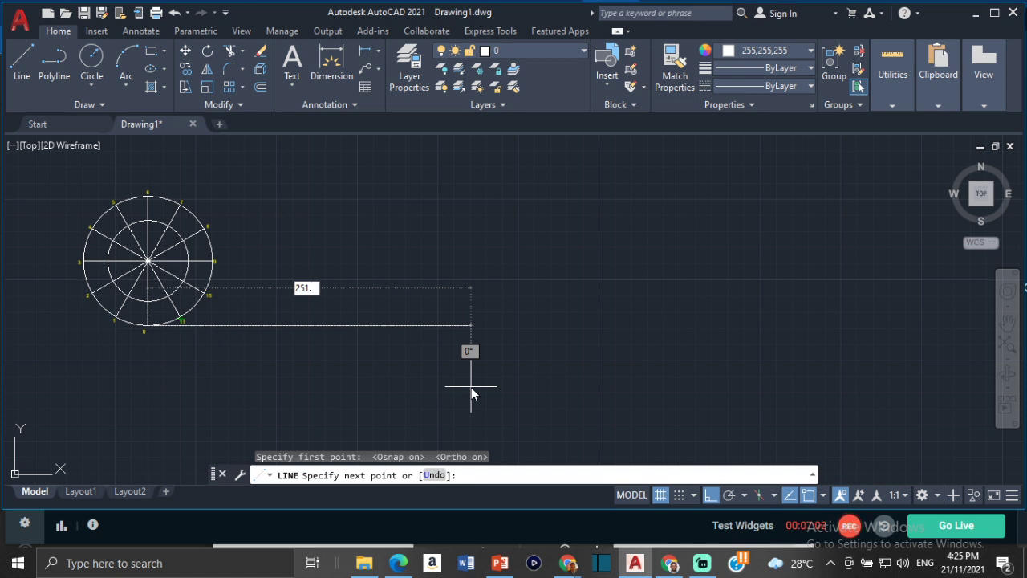
{"action": "key", "text": "Return"}
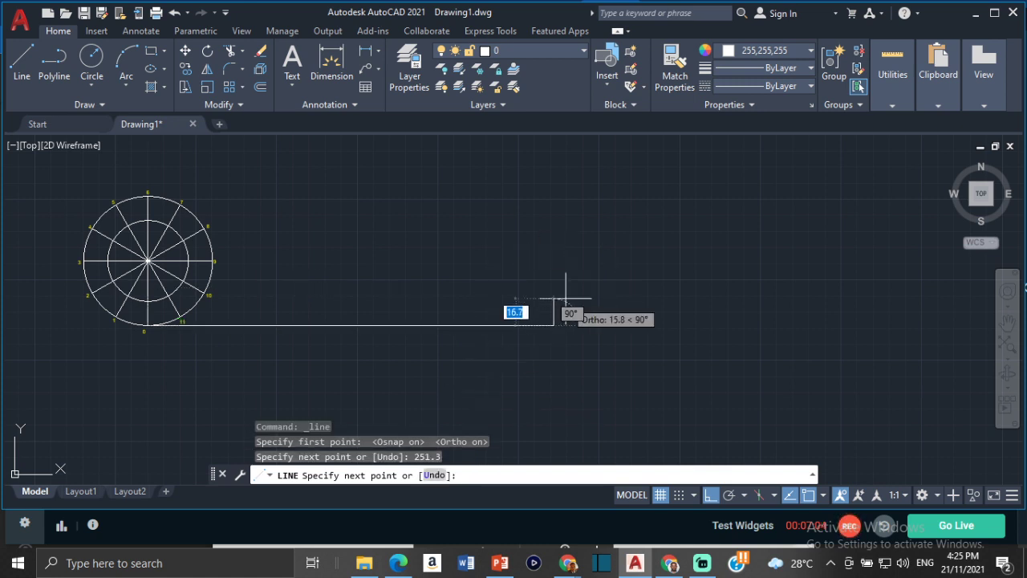
{"action": "key", "text": "Escape"}
Step: Divide the horizontal line into 12 segments and apply the circled-X point style at size 2 in absolute units
{"action": "middle_click_drag", "start_coordinate": [274, 283], "coordinate": [369, 357]}
{"action": "scroll", "coordinate": [416, 345], "scroll_direction": "up", "scroll_amount": 2}
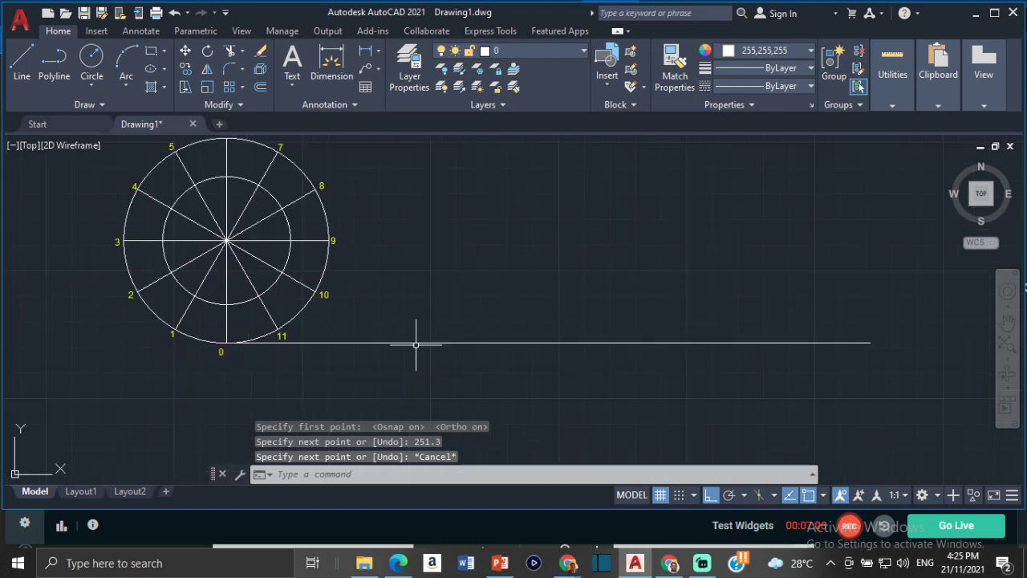
{"action": "type", "text": "d"}
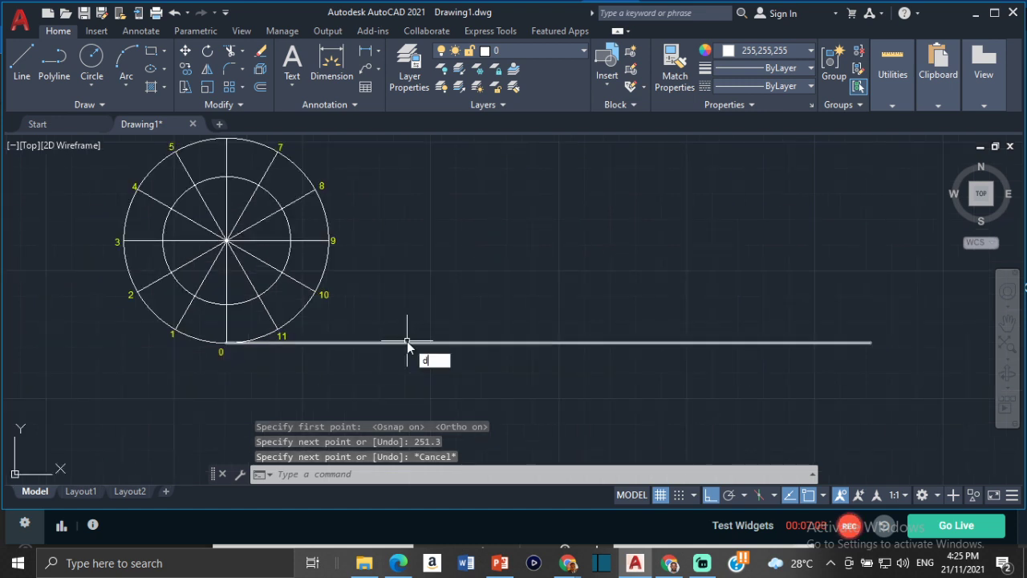
{"action": "type", "text": "iv"}
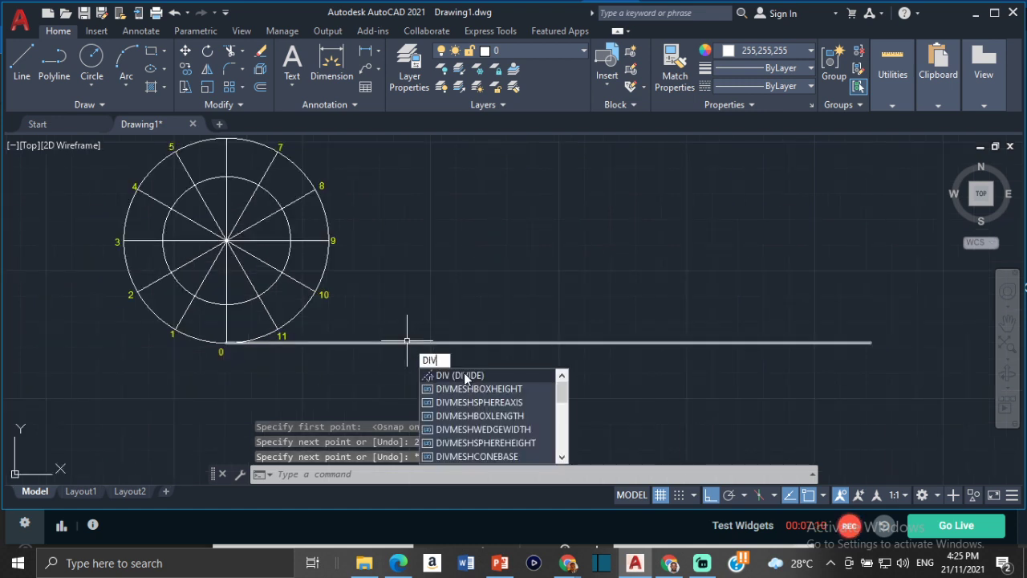
{"action": "left_click", "coordinate": [480, 376]}
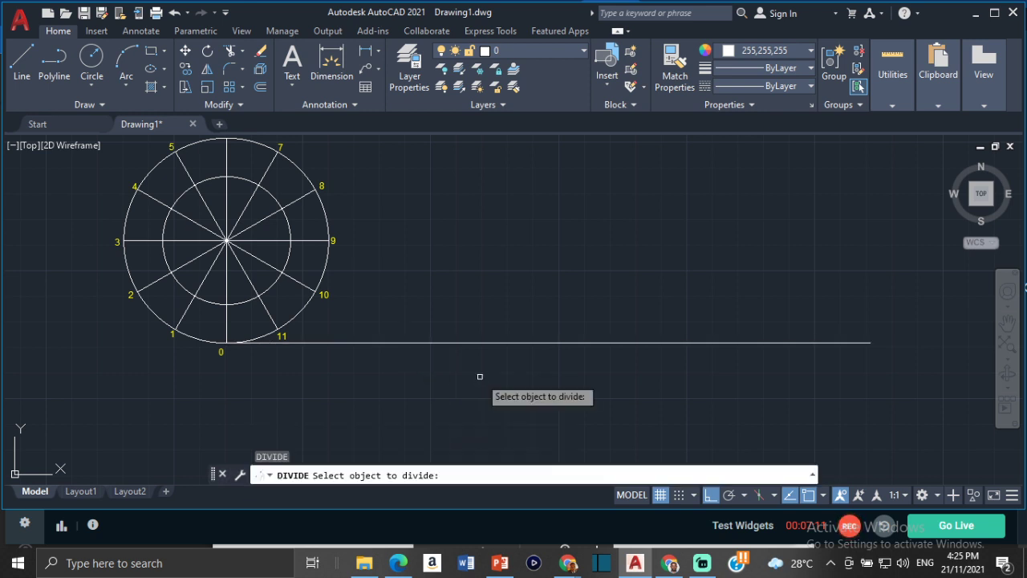
{"action": "left_click", "coordinate": [451, 343]}
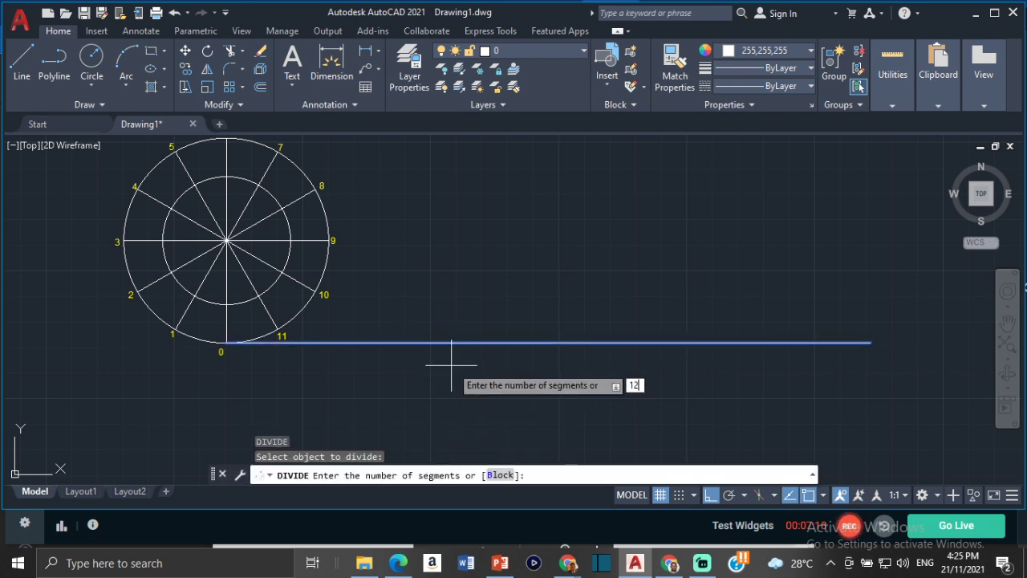
{"action": "key", "text": "Return"}
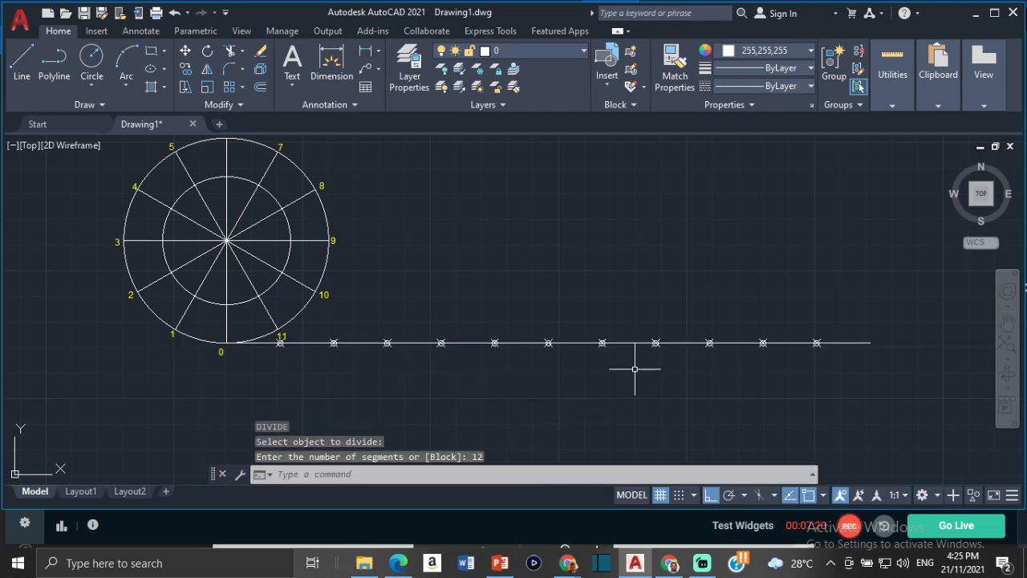
{"action": "key", "text": "Escape"}
{"action": "key", "text": "Escape"}
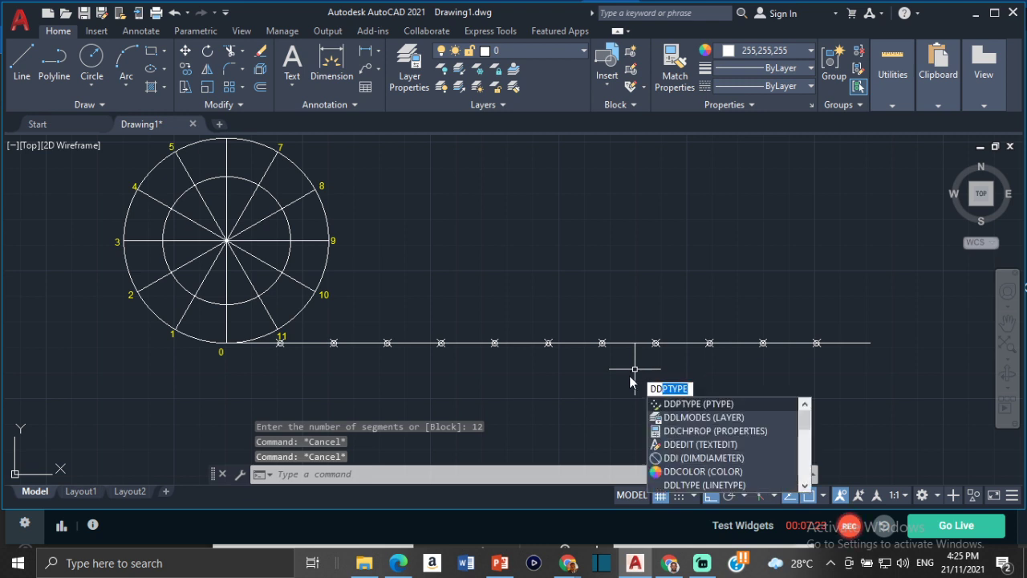
{"action": "left_click", "coordinate": [711, 405]}
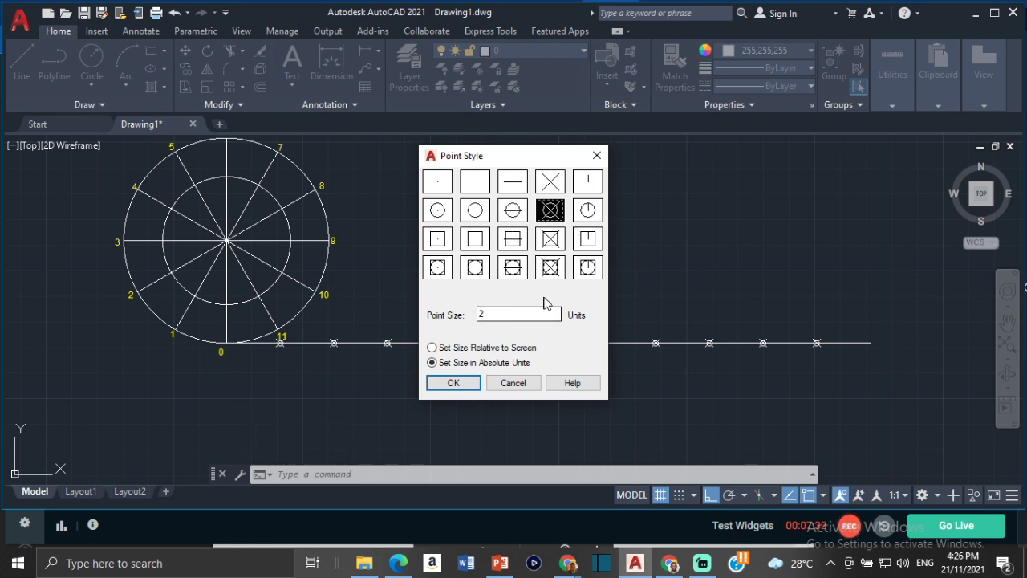
{"action": "left_click", "coordinate": [454, 382]}
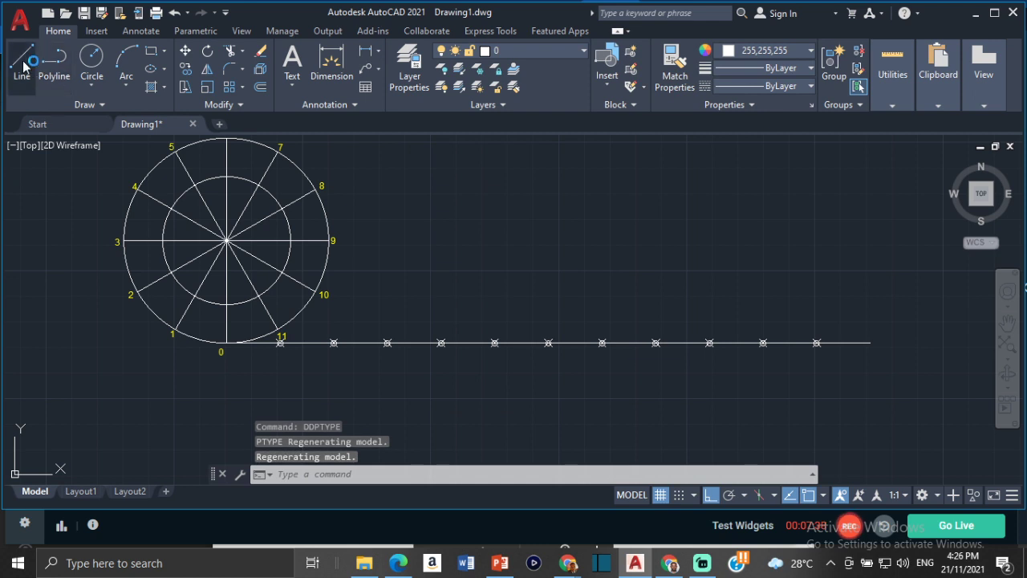
{"action": "left_click", "coordinate": [22, 64]}
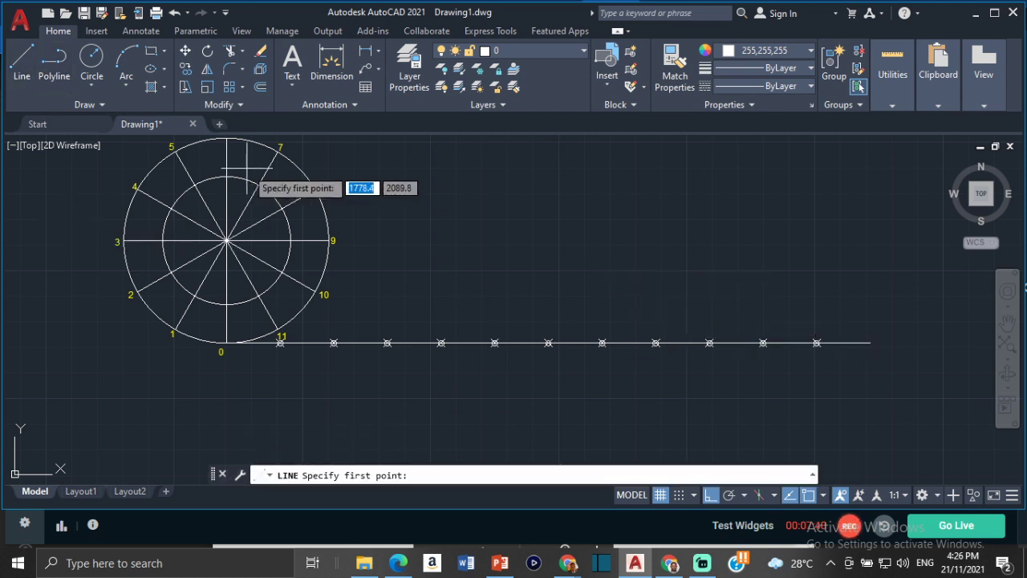
{"action": "middle_click_drag", "start_coordinate": [270, 161], "coordinate": [287, 254]}
{"action": "middle_click_drag", "start_coordinate": [475, 406], "coordinate": [476, 333]}
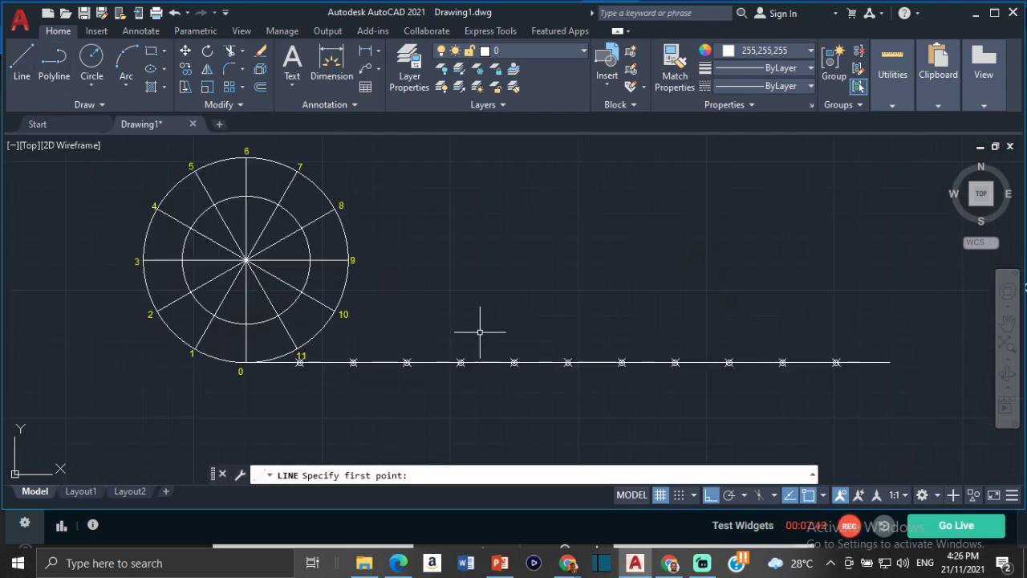
{"action": "key", "text": "Escape"}
Step: Copy the divided horizontal line from its start at the circle's bottom quadrant to the top quadrant at label 6
{"action": "left_click", "coordinate": [495, 362]}
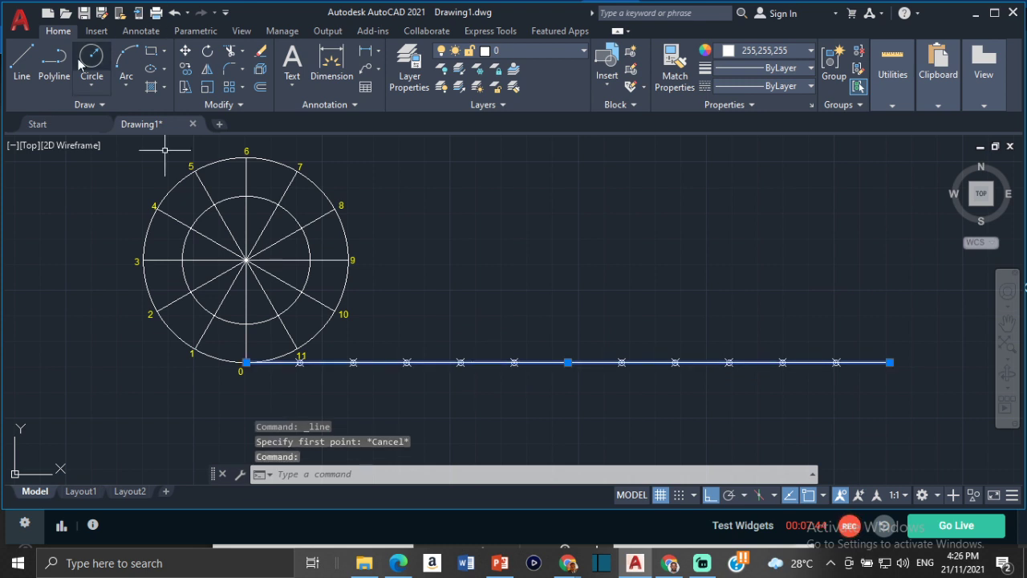
{"action": "left_click", "coordinate": [185, 72]}
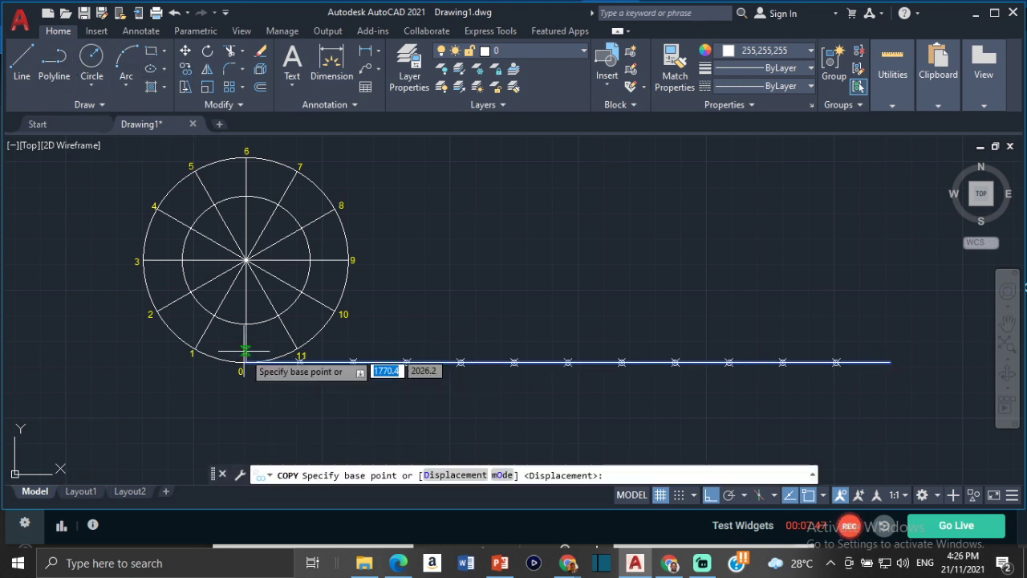
{"action": "left_click", "coordinate": [246, 362]}
{"action": "scroll", "coordinate": [260, 154], "scroll_direction": "up", "scroll_amount": 4}
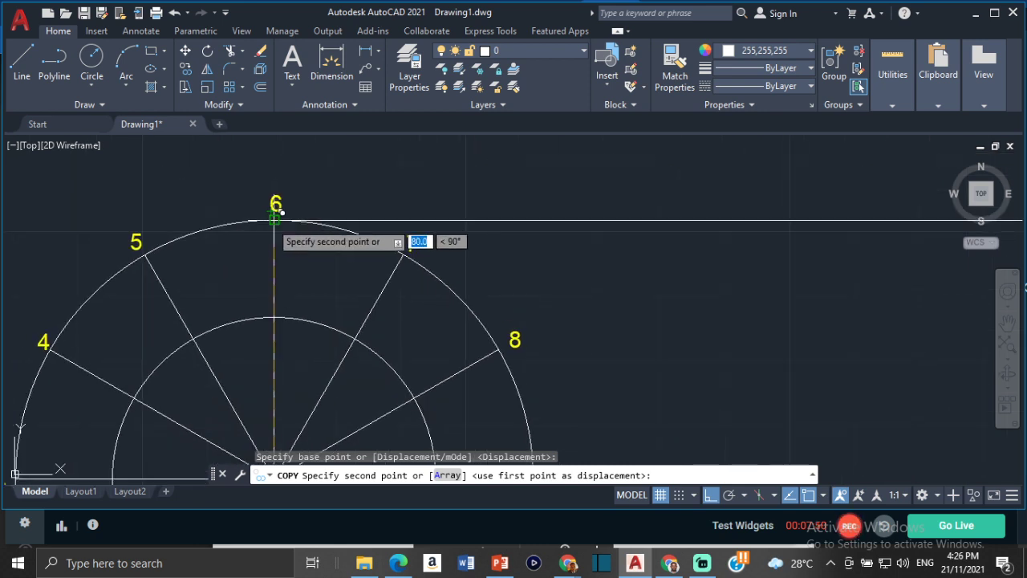
{"action": "left_click", "coordinate": [272, 209]}
{"action": "key", "text": "Escape"}
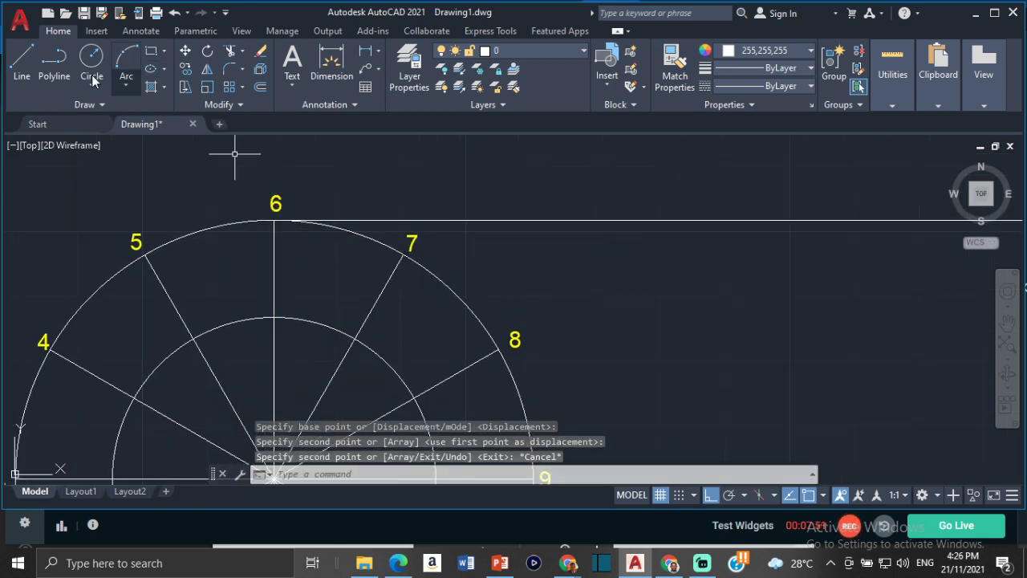
Step: Draw a vertical line joining the far ends of the upper and lower horizontal lines
{"action": "left_click", "coordinate": [22, 64]}
{"action": "scroll", "coordinate": [550, 271], "scroll_direction": "down", "scroll_amount": 5}
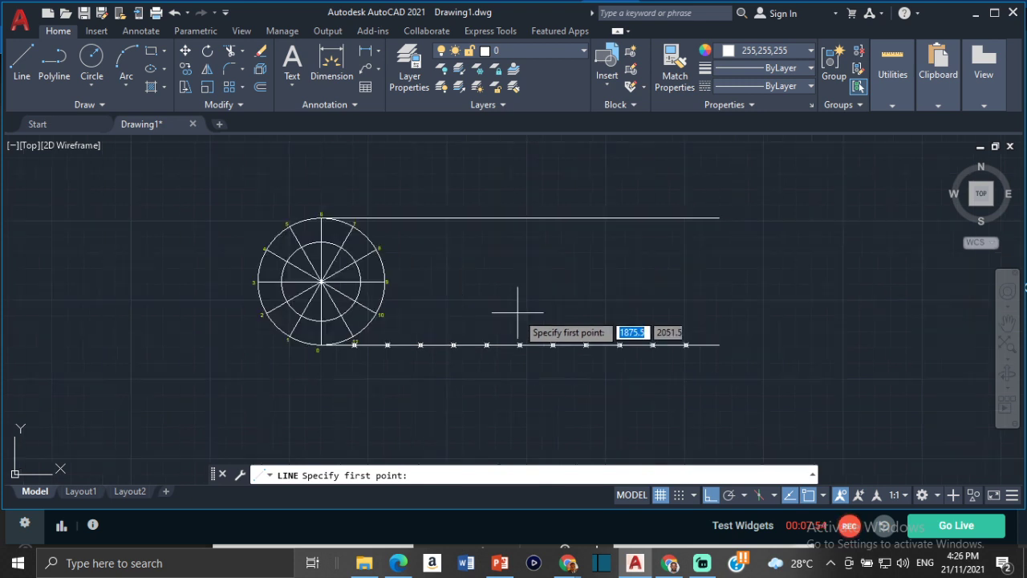
{"action": "scroll", "coordinate": [694, 337], "scroll_direction": "up", "scroll_amount": 2}
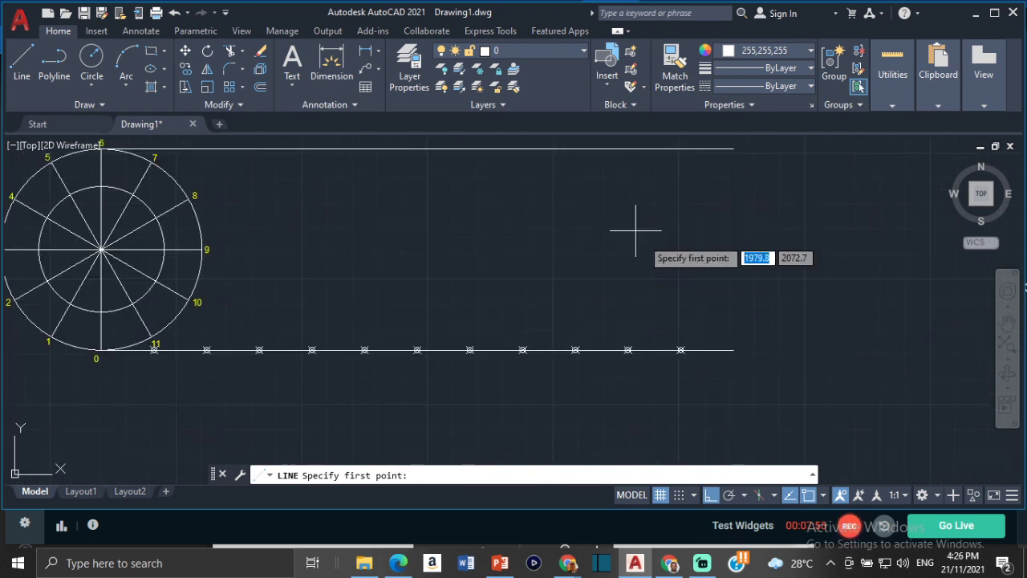
{"action": "left_click", "coordinate": [732, 148]}
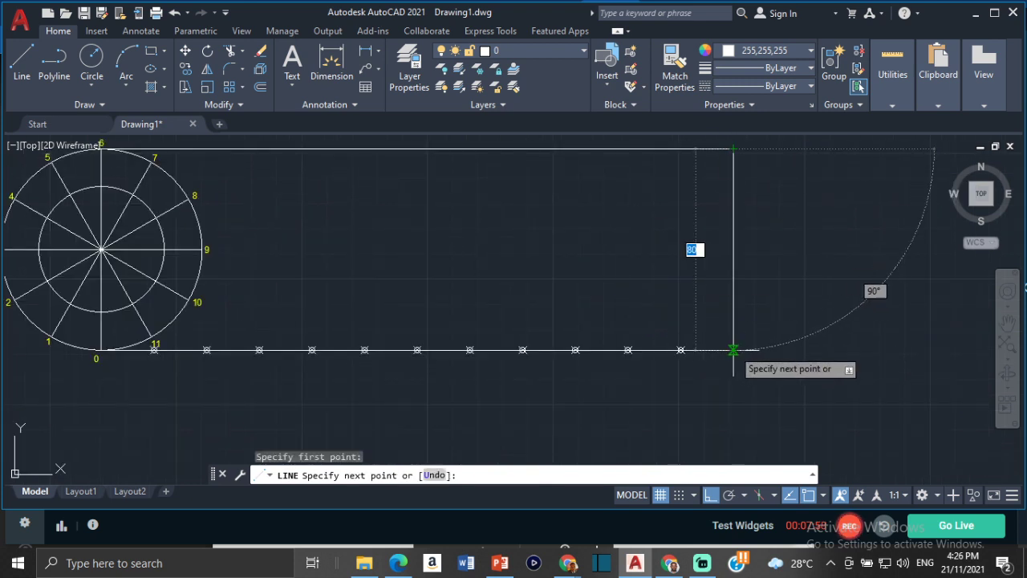
{"action": "left_click", "coordinate": [732, 349]}
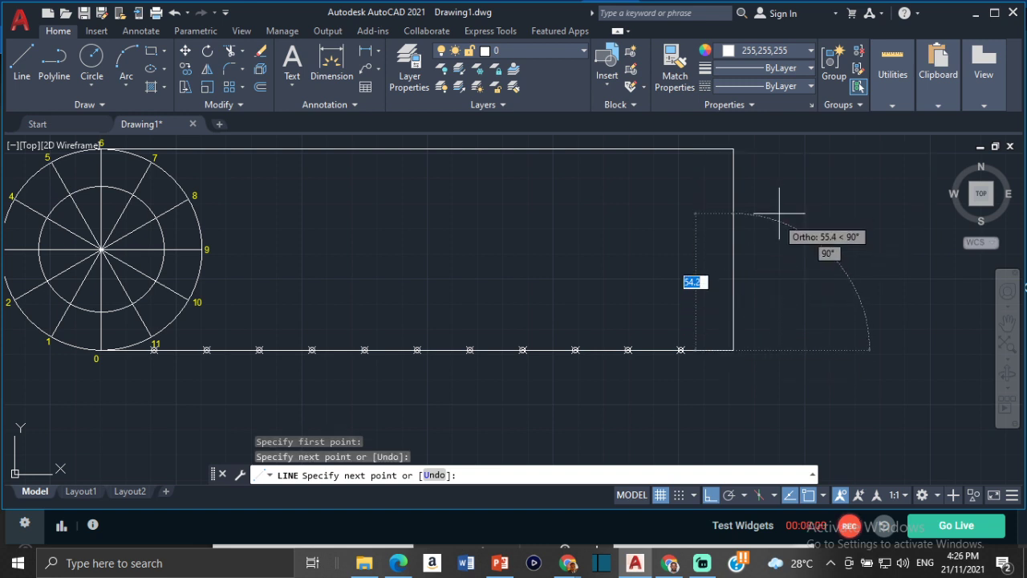
{"action": "key", "text": "Escape"}
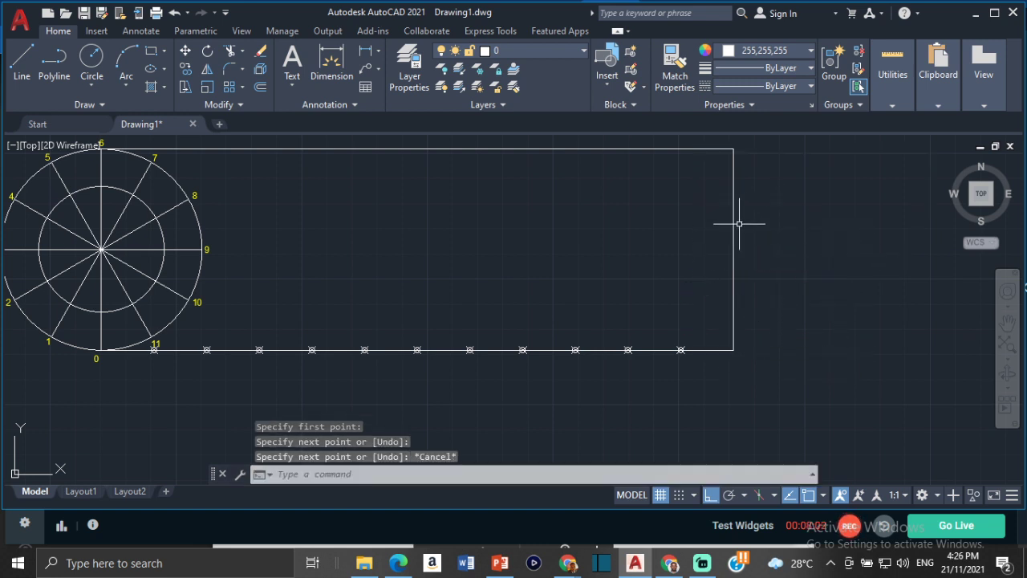
Step: Copy the vertical end line, using its lower endpoint as base, onto the three nearest division points of the lower line
{"action": "left_click", "coordinate": [733, 222]}
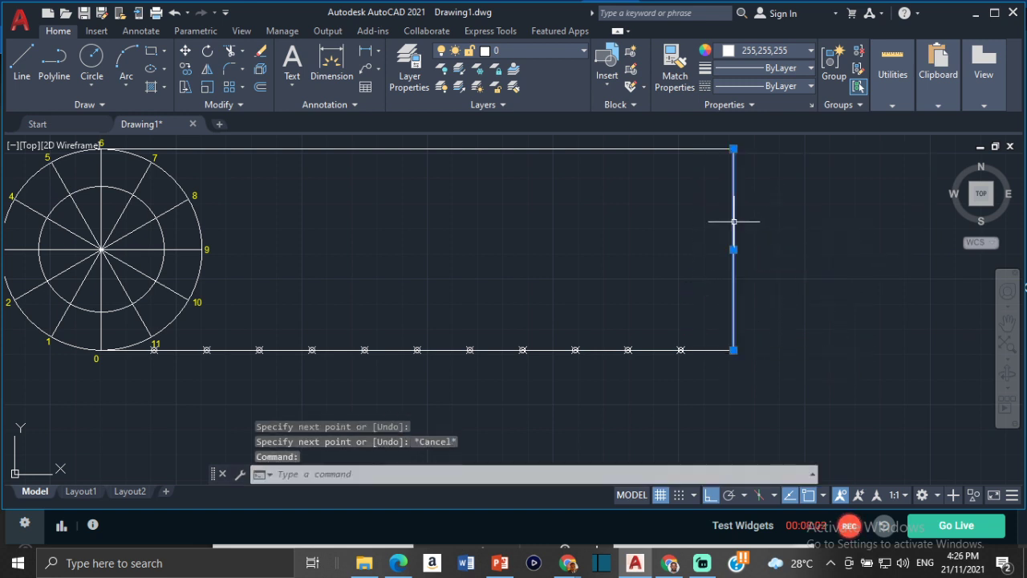
{"action": "left_click", "coordinate": [186, 69]}
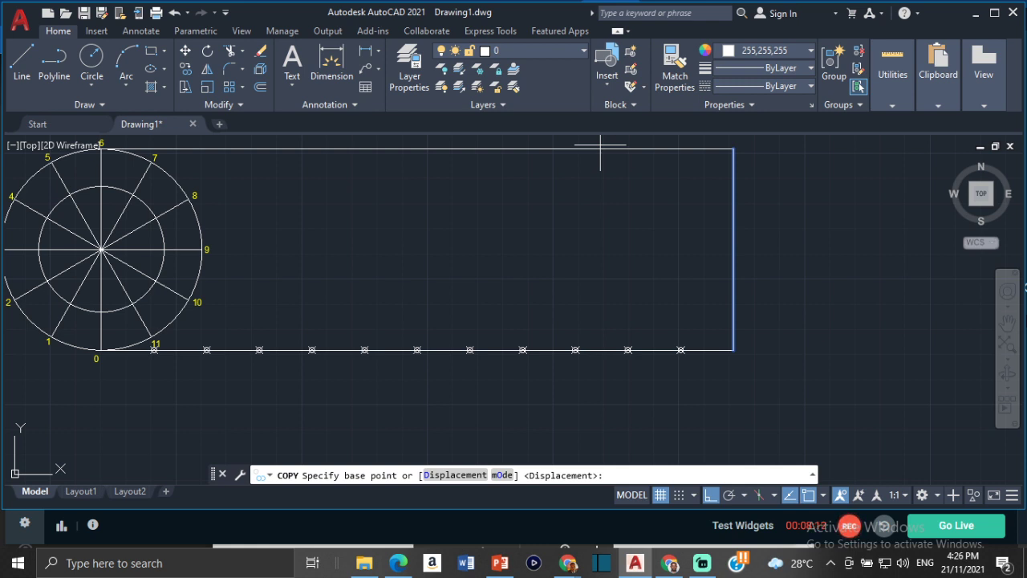
{"action": "left_click", "coordinate": [182, 74]}
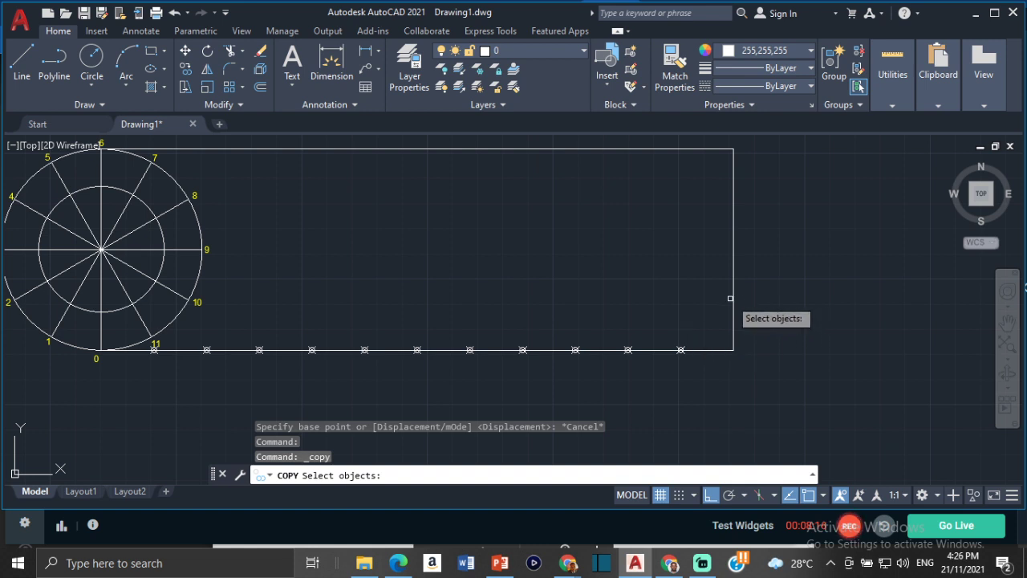
{"action": "left_click", "coordinate": [731, 304]}
{"action": "key", "text": "Return"}
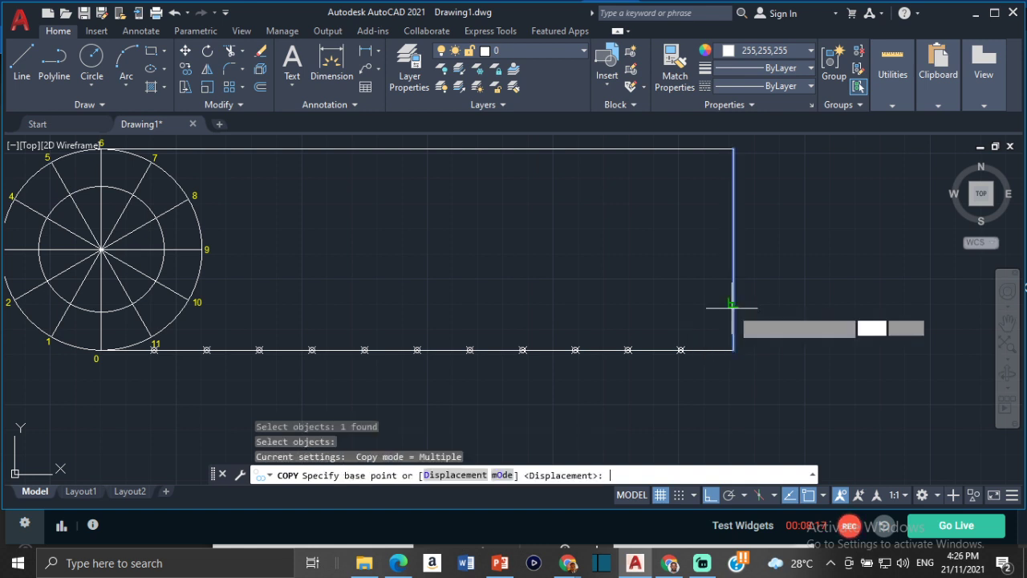
{"action": "left_click", "coordinate": [732, 351]}
{"action": "scroll", "coordinate": [709, 365], "scroll_direction": "up", "scroll_amount": 6}
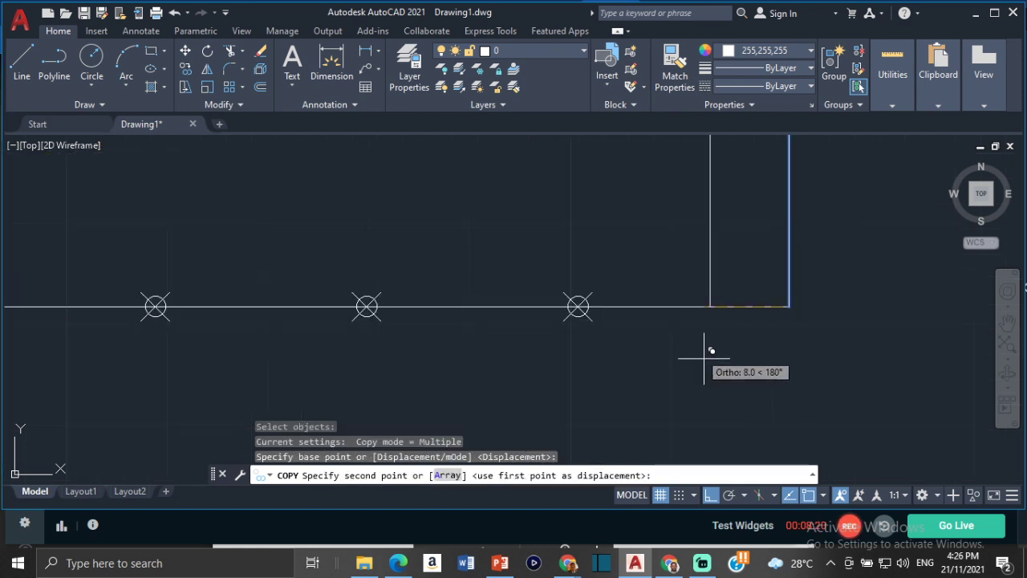
{"action": "left_click", "coordinate": [584, 305]}
{"action": "middle_click_drag", "start_coordinate": [365, 293], "coordinate": [490, 315]}
{"action": "left_click", "coordinate": [492, 325]}
{"action": "middle_click_drag", "start_coordinate": [306, 297], "coordinate": [503, 322]}
{"action": "left_click", "coordinate": [478, 351]}
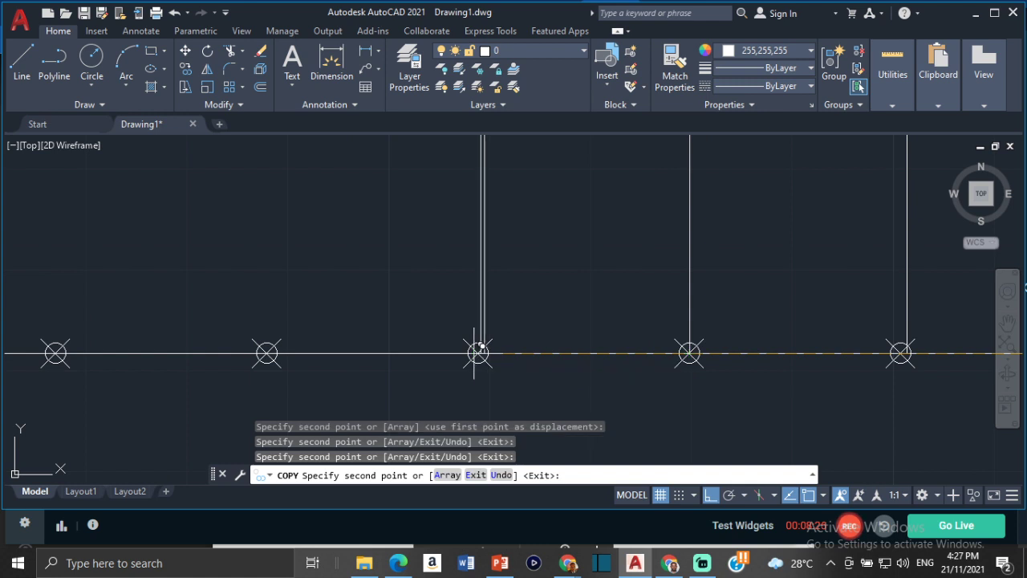
Step: Try to place another copy of the vertical end line on the third division point from the far end of the lower line
{"action": "middle_click_drag", "start_coordinate": [203, 326], "coordinate": [438, 345]}
{"action": "scroll", "coordinate": [721, 365], "scroll_direction": "up", "scroll_amount": 5}
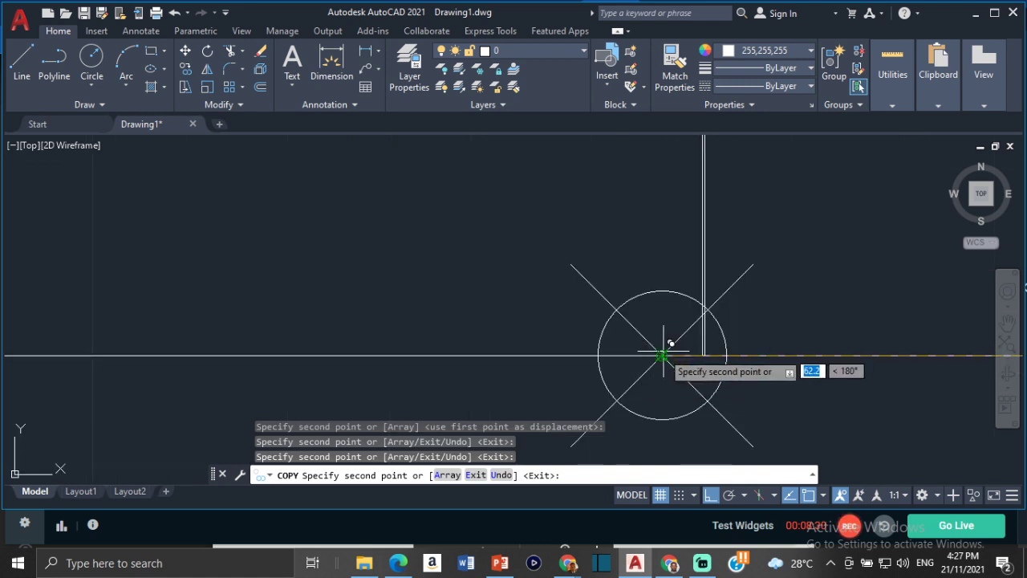
{"action": "left_click", "coordinate": [663, 352]}
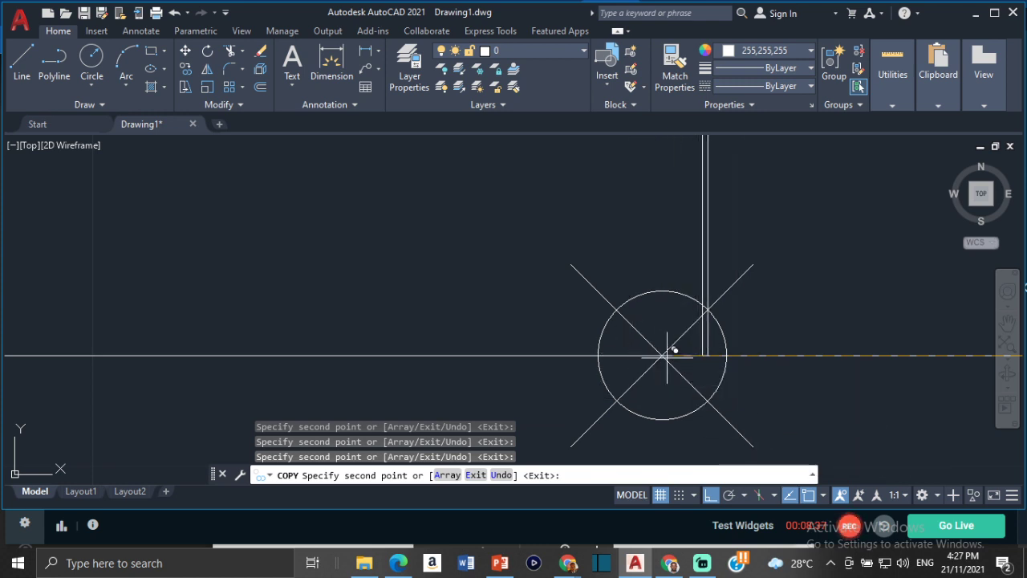
{"action": "scroll", "coordinate": [673, 350], "scroll_direction": "down", "scroll_amount": 5}
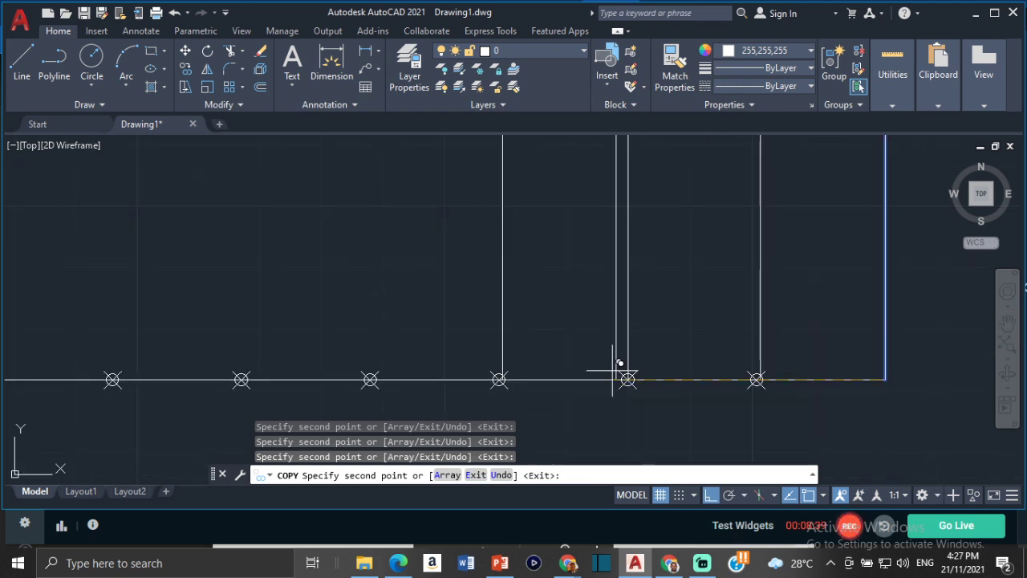
{"action": "key", "text": "Escape"}
{"action": "key", "text": "Escape"}
{"action": "key", "text": "Escape"}
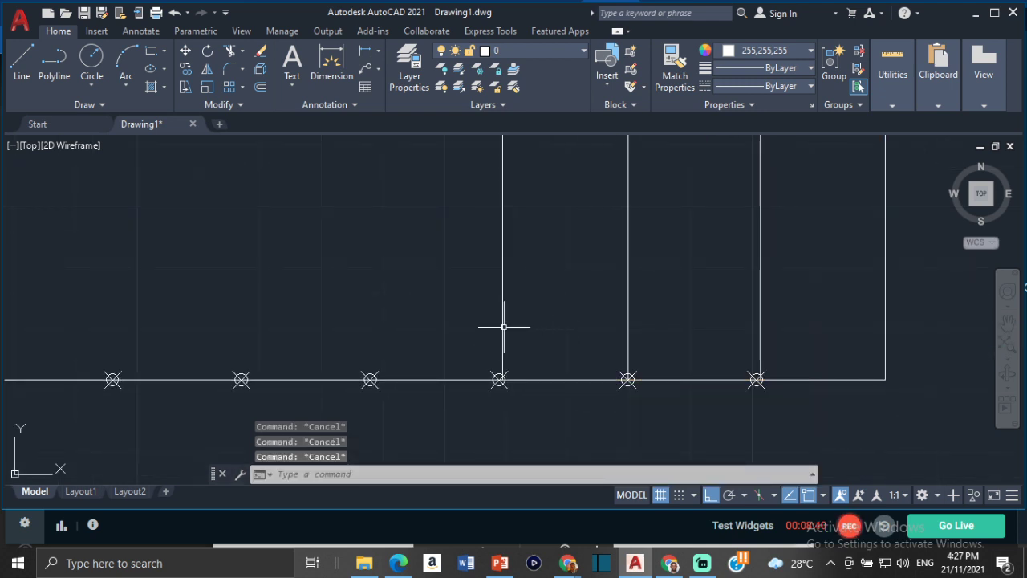
Step: Delete the misaligned vertical line beside the third division point from the far end of the lower line
{"action": "left_click", "coordinate": [495, 318]}
{"action": "left_click", "coordinate": [503, 315]}
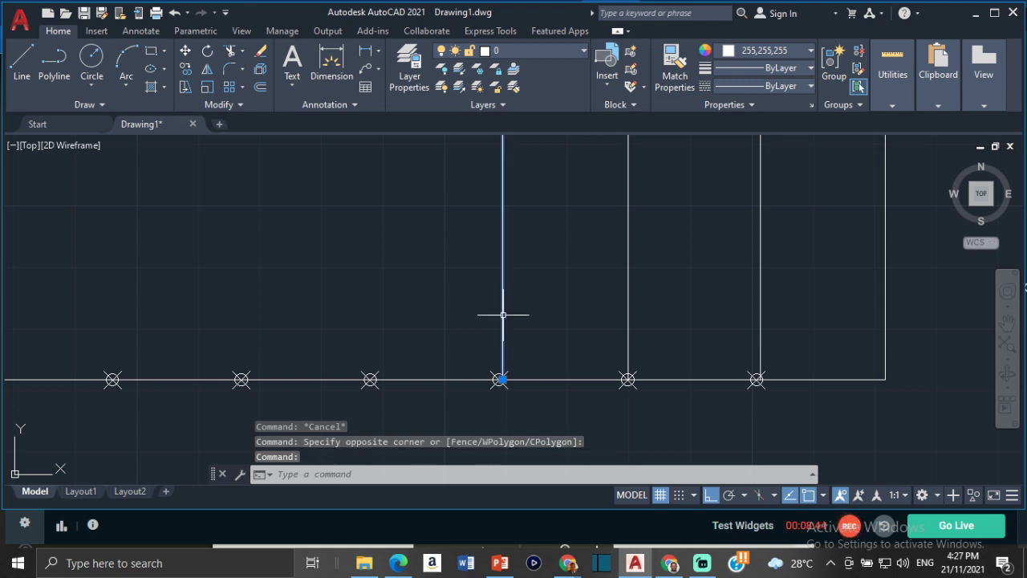
{"action": "key", "text": "Delete"}
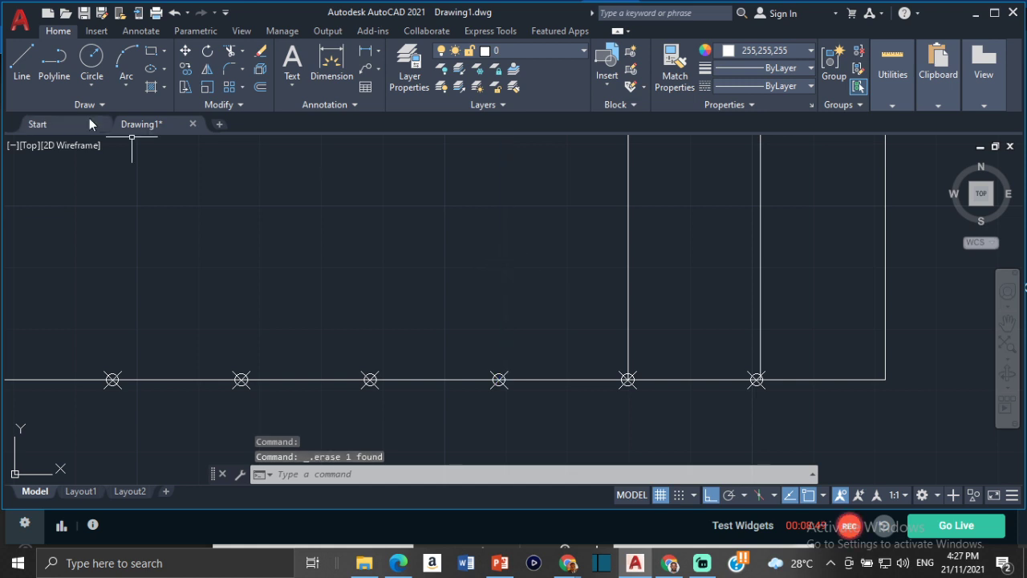
Step: Copy the vertical line at the second division point from the far end, based on its lower endpoint, onto the third division point
{"action": "left_click", "coordinate": [627, 227]}
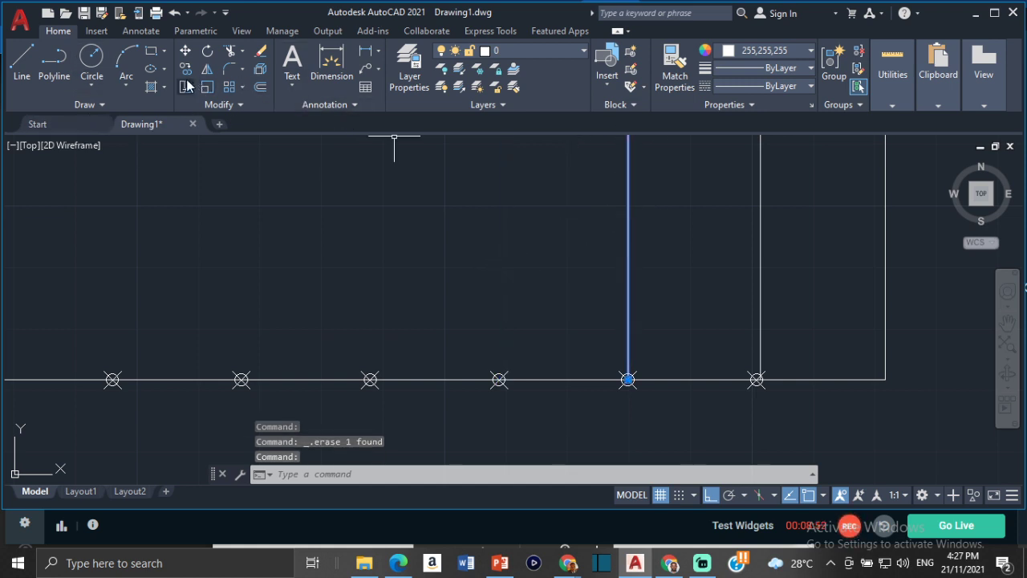
{"action": "type", "text": "co"}
{"action": "key", "text": "Return"}
{"action": "scroll", "coordinate": [623, 388], "scroll_direction": "up", "scroll_amount": 4}
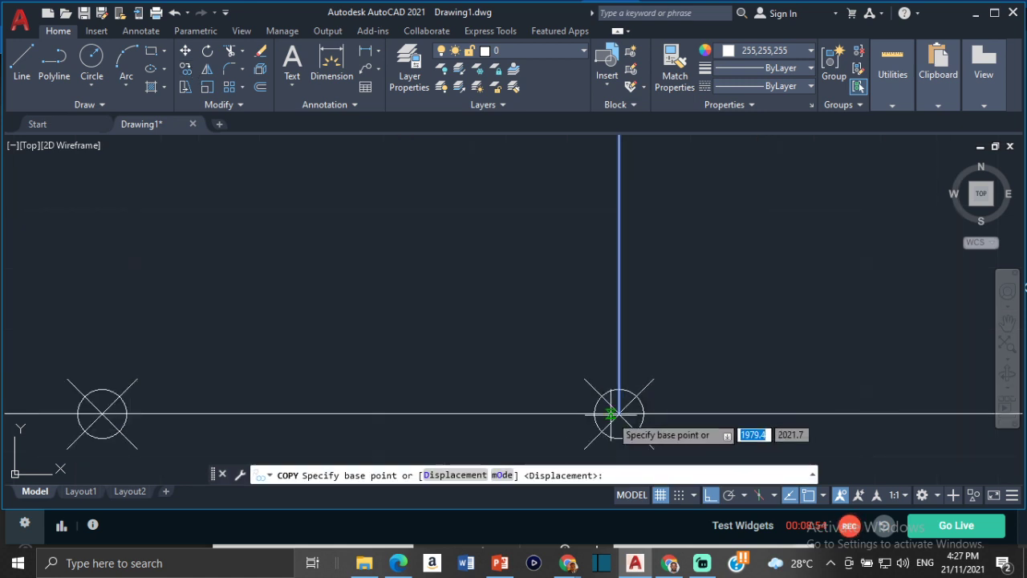
{"action": "left_click", "coordinate": [619, 414]}
{"action": "middle_click_drag", "start_coordinate": [291, 337], "coordinate": [635, 326]}
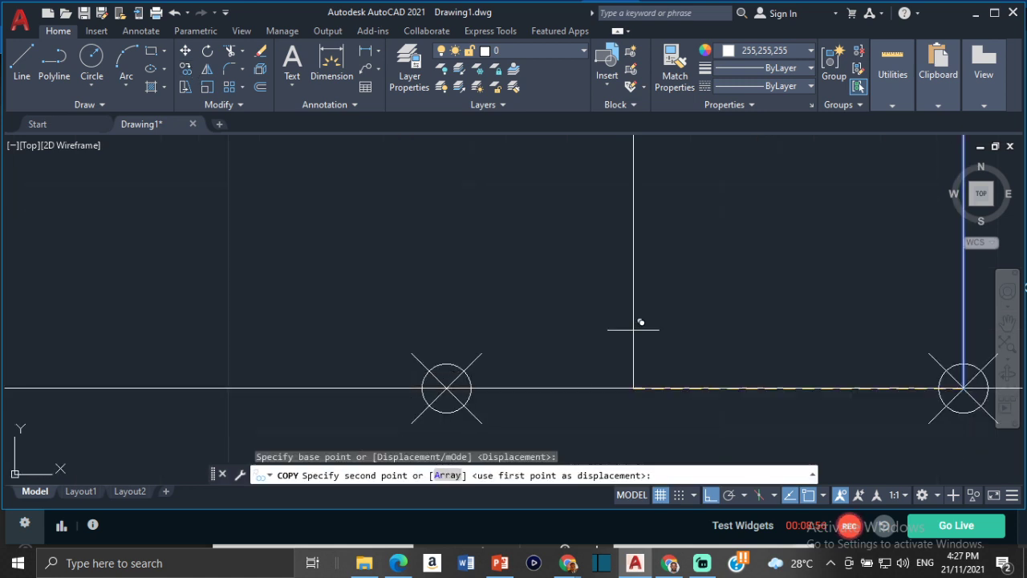
{"action": "left_click", "coordinate": [454, 380]}
{"action": "scroll", "coordinate": [342, 323], "scroll_direction": "down", "scroll_amount": 3}
{"action": "middle_click_drag", "start_coordinate": [504, 353], "coordinate": [567, 404]}
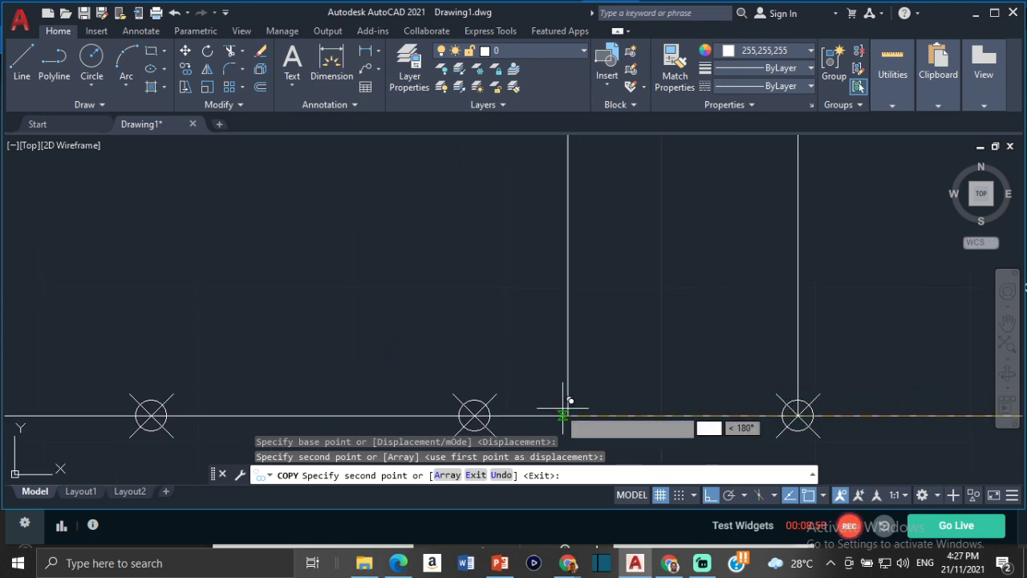
Step: Place copies of the vertical line on the fourth, fifth and sixth division points from the far end of the lower line
{"action": "middle_click_drag", "start_coordinate": [823, 412], "coordinate": [749, 350]}
{"action": "scroll", "coordinate": [746, 347], "scroll_direction": "up", "scroll_amount": 2}
{"action": "left_click", "coordinate": [731, 343]}
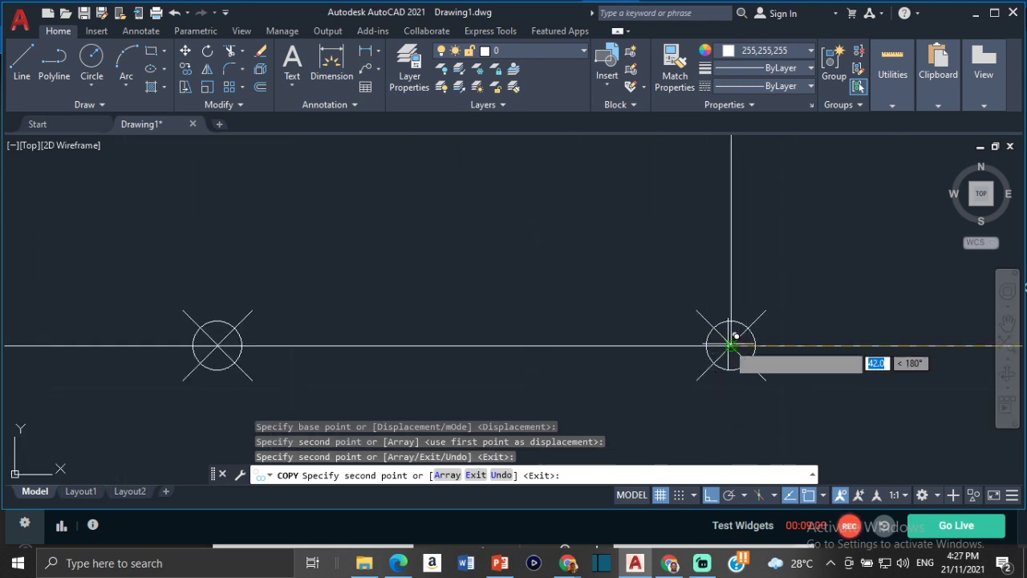
{"action": "middle_click_drag", "start_coordinate": [334, 303], "coordinate": [130, 324]}
{"action": "scroll", "coordinate": [562, 361], "scroll_direction": "up", "scroll_amount": 2}
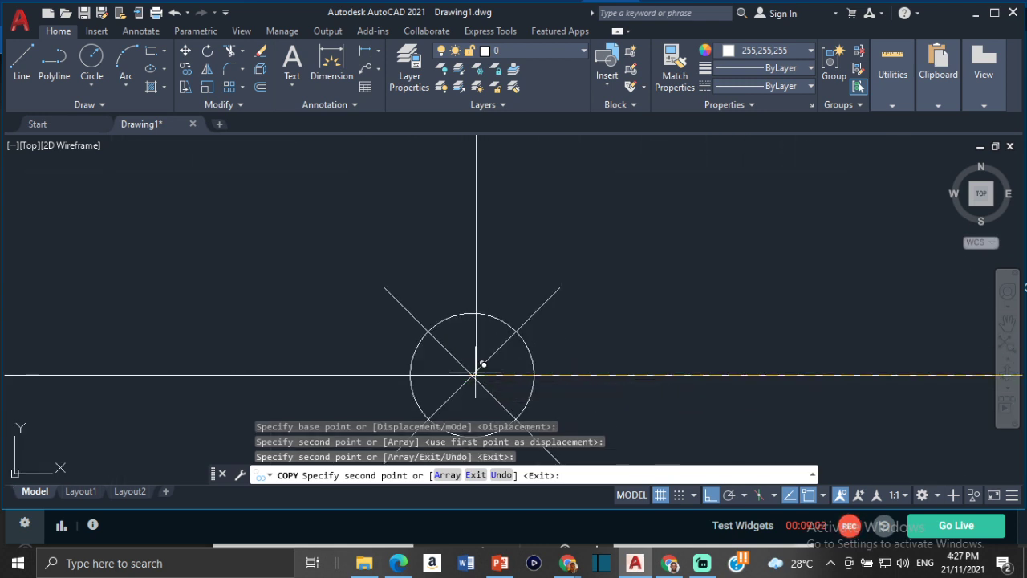
{"action": "left_click", "coordinate": [475, 371]}
{"action": "scroll", "coordinate": [401, 326], "scroll_direction": "down", "scroll_amount": 3}
{"action": "middle_click_drag", "start_coordinate": [301, 311], "coordinate": [448, 330]}
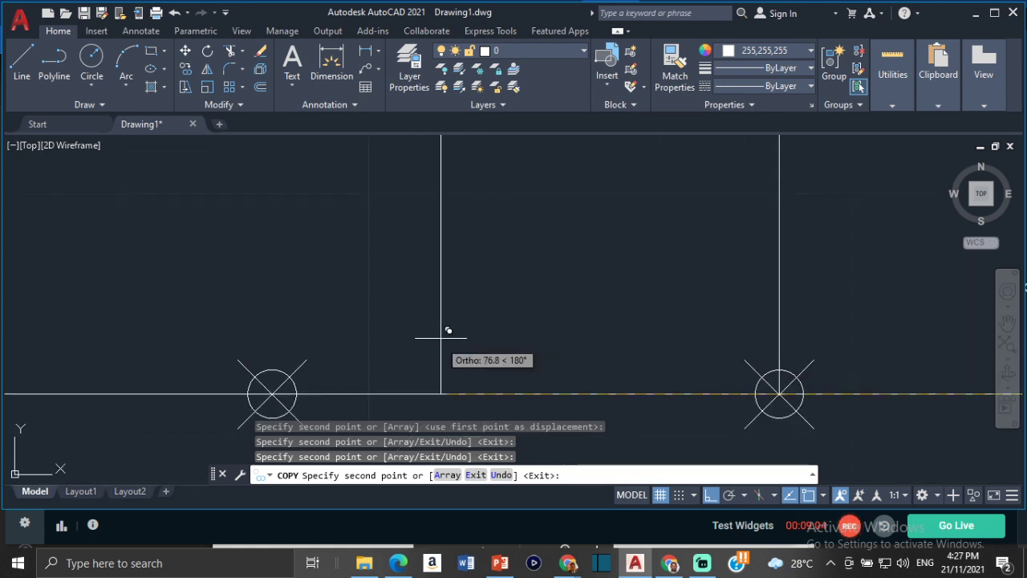
{"action": "middle_click_drag", "start_coordinate": [939, 324], "coordinate": [861, 355]}
{"action": "scroll", "coordinate": [722, 425], "scroll_direction": "up", "scroll_amount": 2}
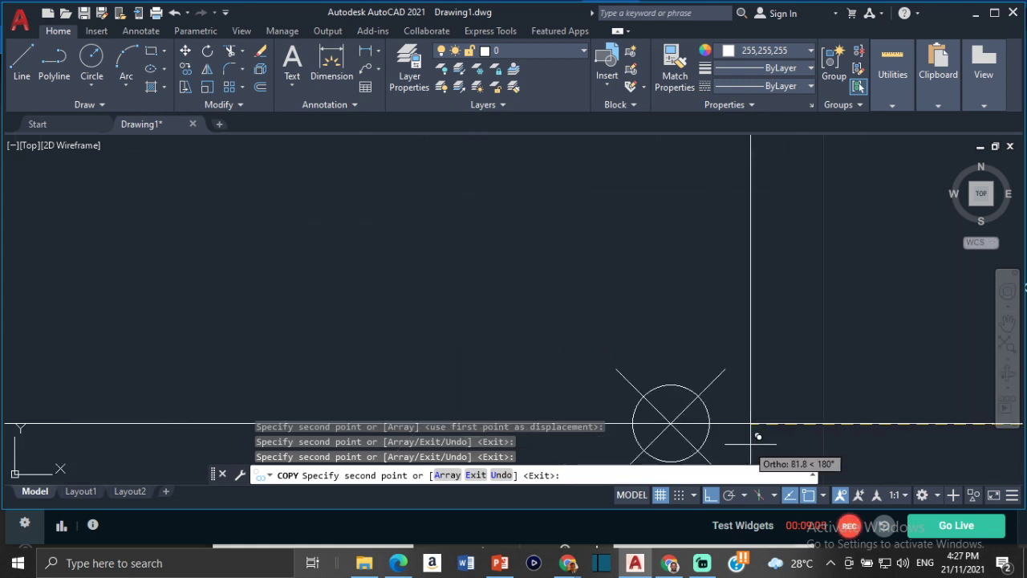
{"action": "left_click", "coordinate": [672, 417]}
{"action": "scroll", "coordinate": [658, 353], "scroll_direction": "down", "scroll_amount": 2}
{"action": "scroll", "coordinate": [514, 280], "scroll_direction": "down", "scroll_amount": 2}
{"action": "middle_click_drag", "start_coordinate": [513, 280], "coordinate": [655, 305]}
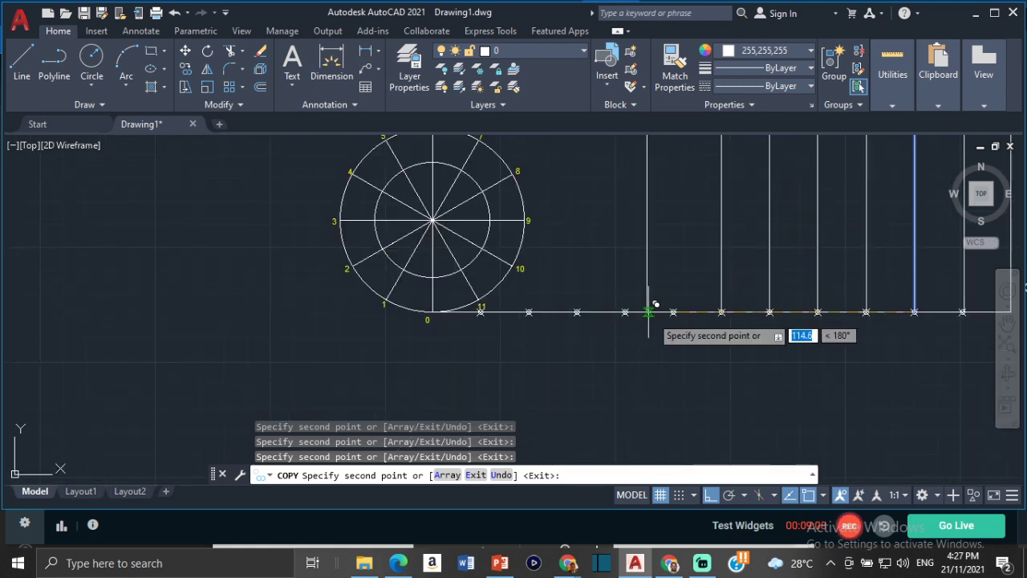
Step: Place copies of the vertical line on the remaining five division points of the lower line, ending at the one beside label 11
{"action": "scroll", "coordinate": [648, 311], "scroll_direction": "up", "scroll_amount": 3}
{"action": "scroll", "coordinate": [691, 307], "scroll_direction": "up", "scroll_amount": 4}
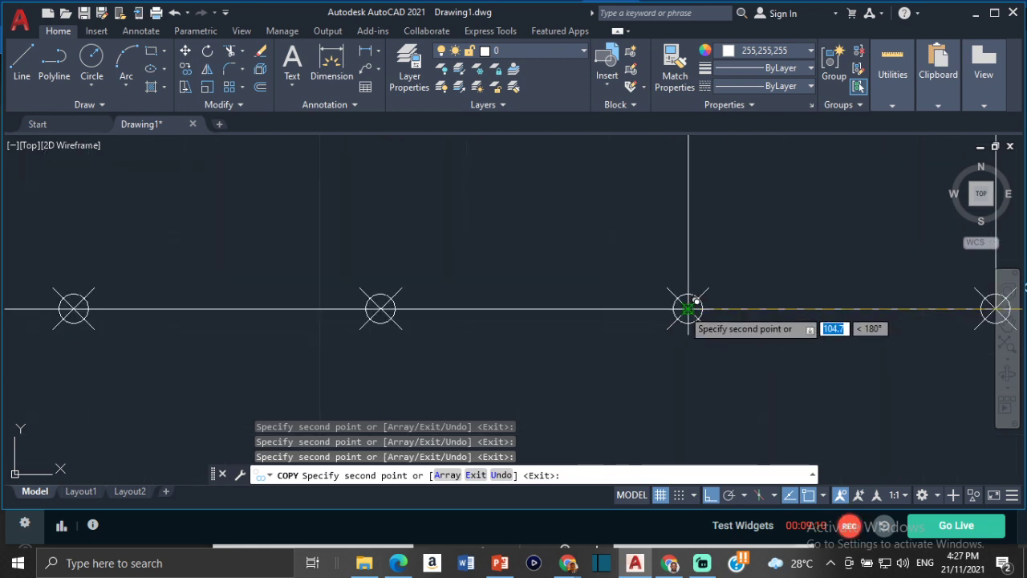
{"action": "scroll", "coordinate": [380, 308], "scroll_direction": "up", "scroll_amount": 2}
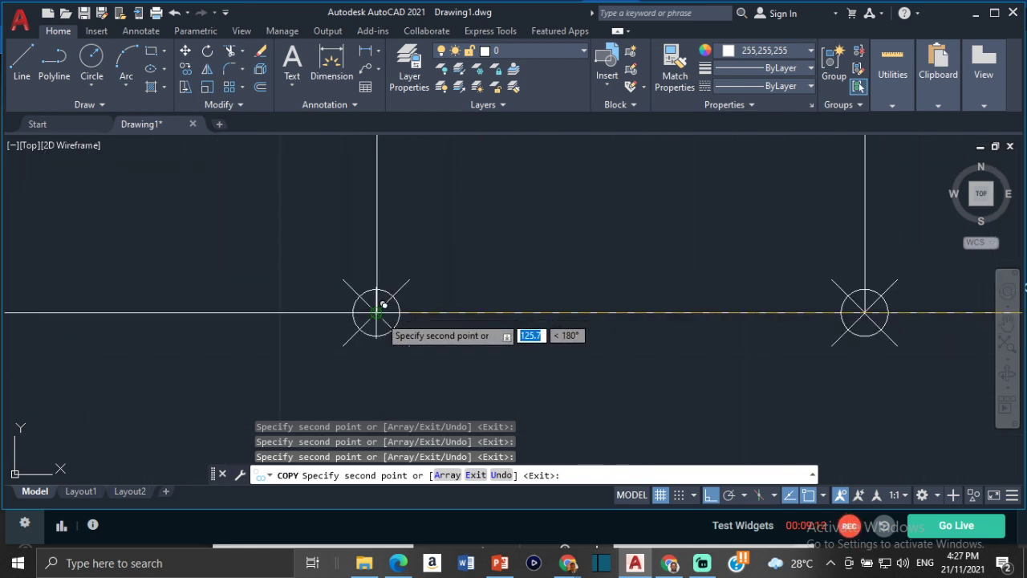
{"action": "scroll", "coordinate": [380, 308], "scroll_direction": "down", "scroll_amount": 2}
{"action": "middle_click_drag", "start_coordinate": [358, 289], "coordinate": [377, 329]}
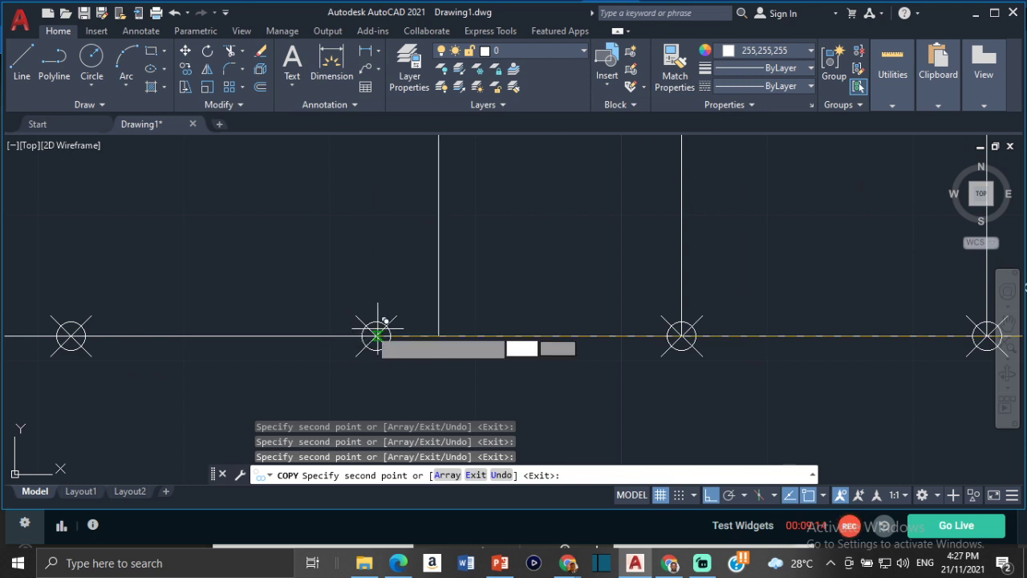
{"action": "scroll", "coordinate": [336, 313], "scroll_direction": "down", "scroll_amount": 2}
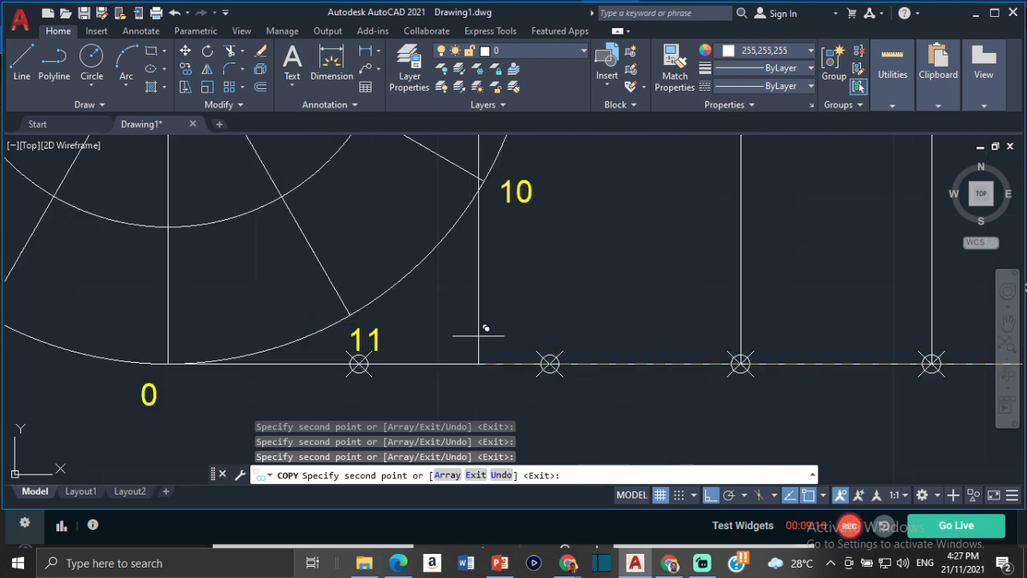
{"action": "scroll", "coordinate": [714, 368], "scroll_direction": "up", "scroll_amount": 3}
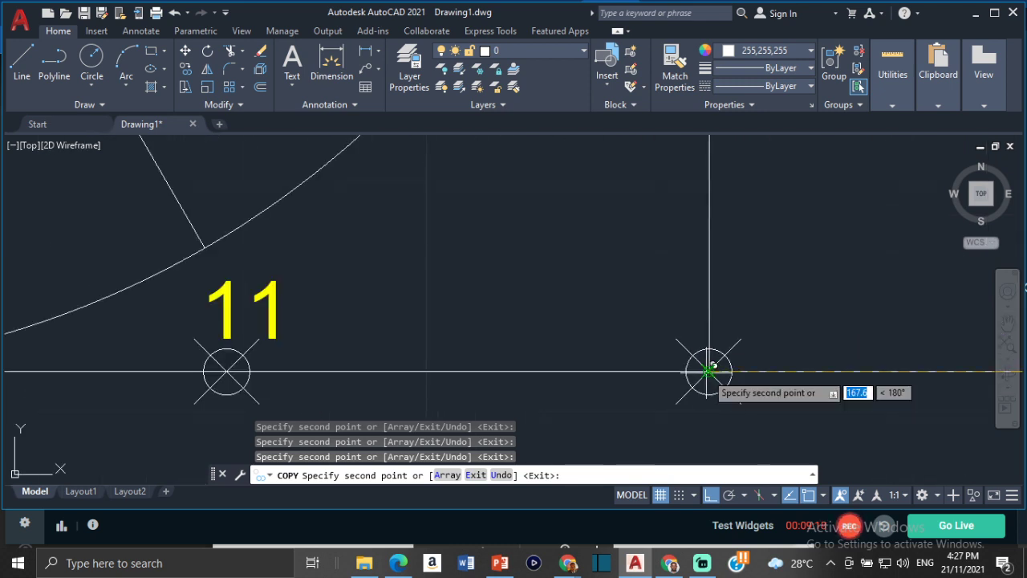
{"action": "scroll", "coordinate": [225, 366], "scroll_direction": "up", "scroll_amount": 4}
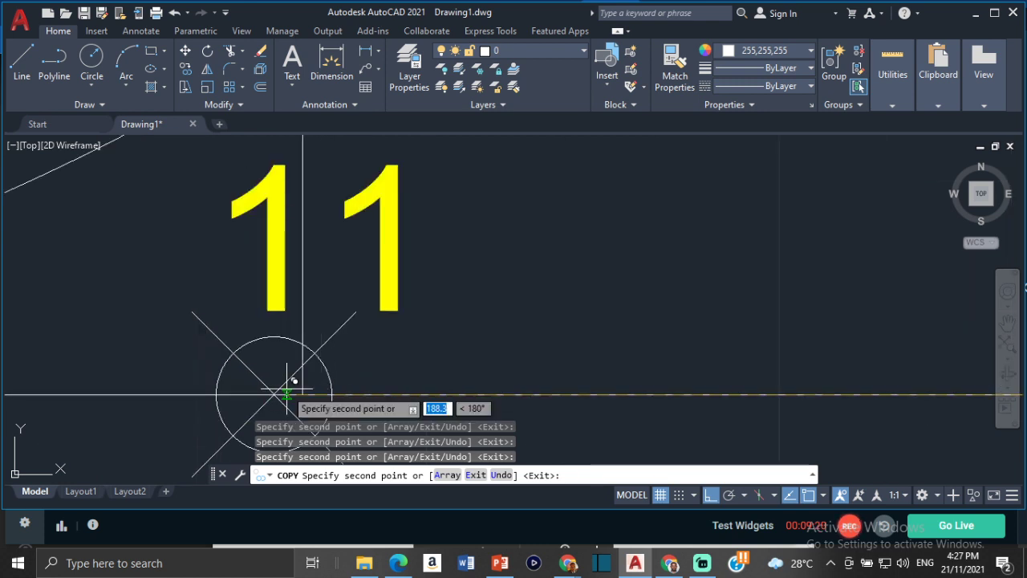
{"action": "scroll", "coordinate": [424, 337], "scroll_direction": "down", "scroll_amount": 3}
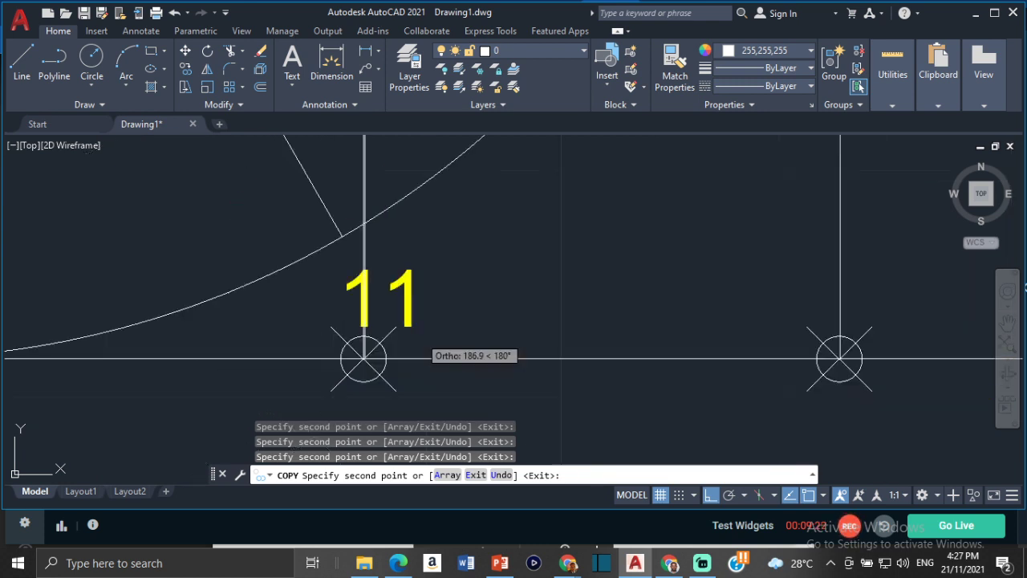
{"action": "scroll", "coordinate": [425, 353], "scroll_direction": "down", "scroll_amount": 4}
{"action": "key", "text": "Escape"}
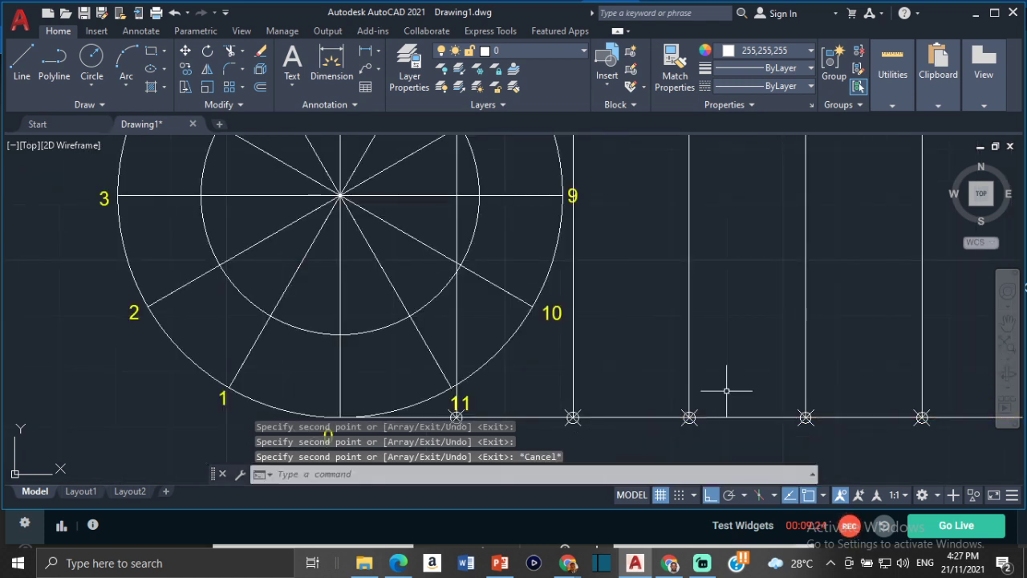
Step: Set the current object color to Cyan
{"action": "scroll", "coordinate": [726, 390], "scroll_direction": "down", "scroll_amount": 4}
{"action": "scroll", "coordinate": [743, 360], "scroll_direction": "down", "scroll_amount": 2}
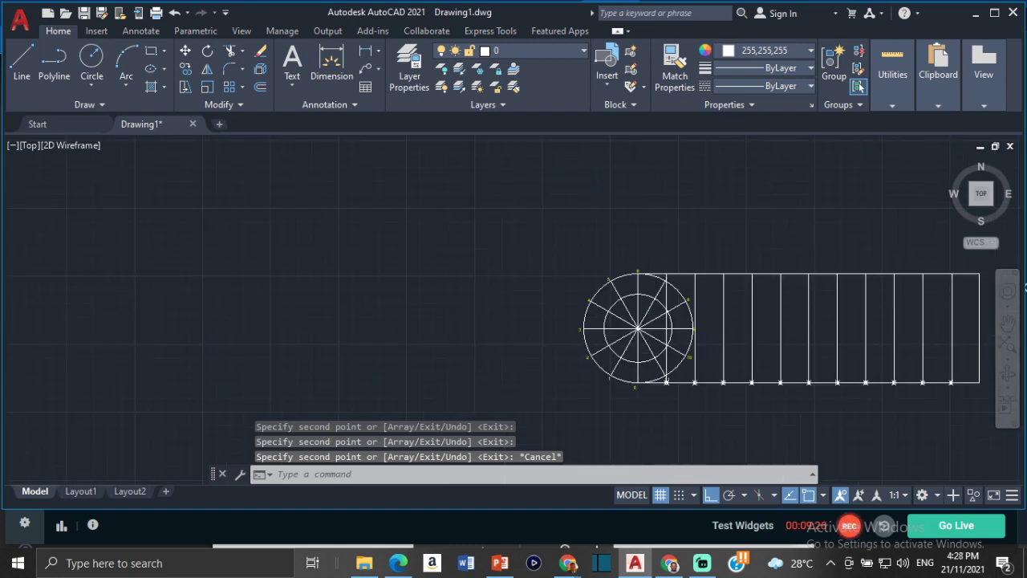
{"action": "middle_click_drag", "start_coordinate": [860, 336], "coordinate": [612, 302]}
{"action": "middle_click_drag", "start_coordinate": [441, 275], "coordinate": [423, 238]}
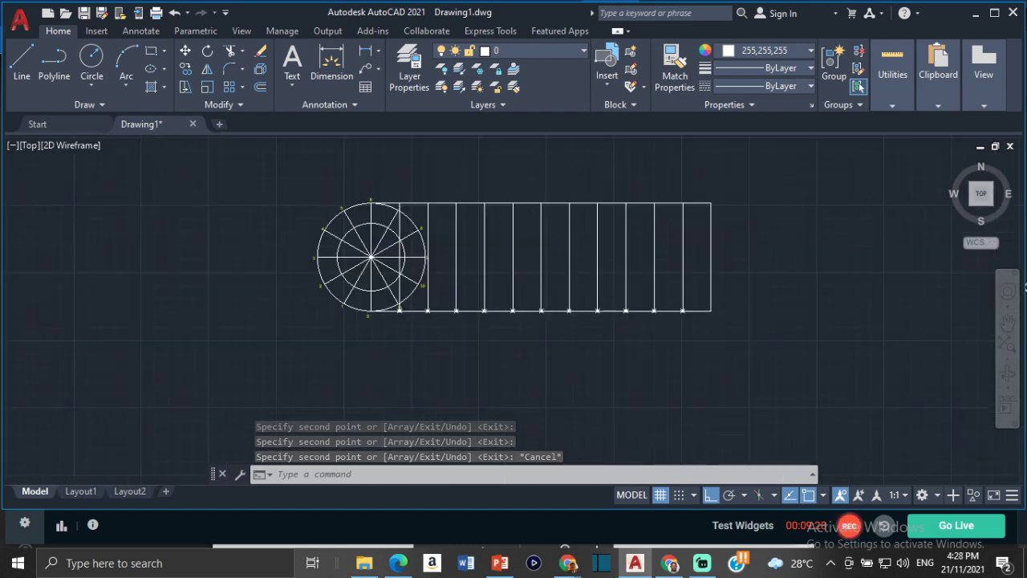
{"action": "scroll", "coordinate": [433, 265], "scroll_direction": "up", "scroll_amount": 2}
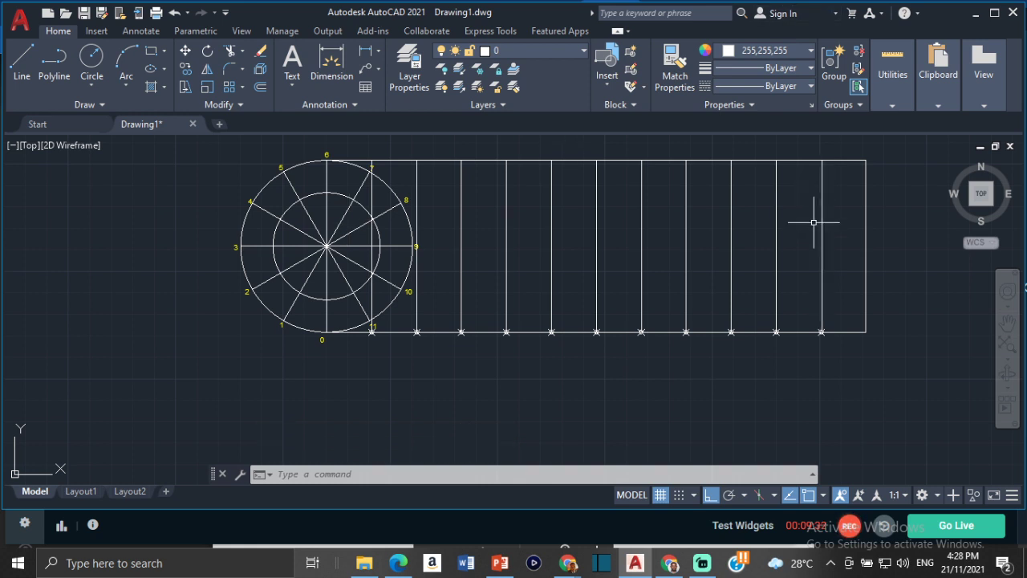
{"action": "left_click", "coordinate": [783, 51]}
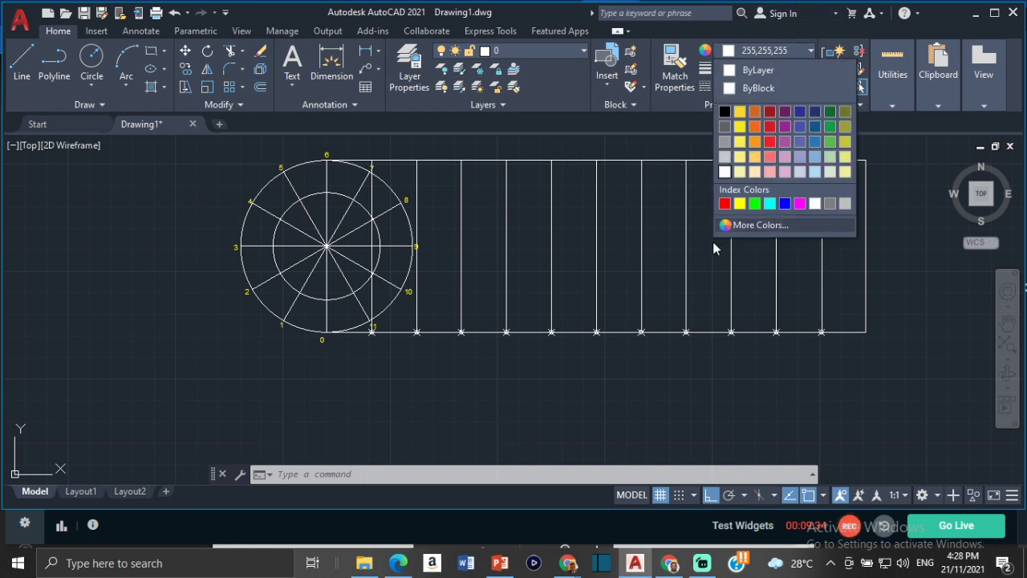
{"action": "left_click", "coordinate": [769, 204]}
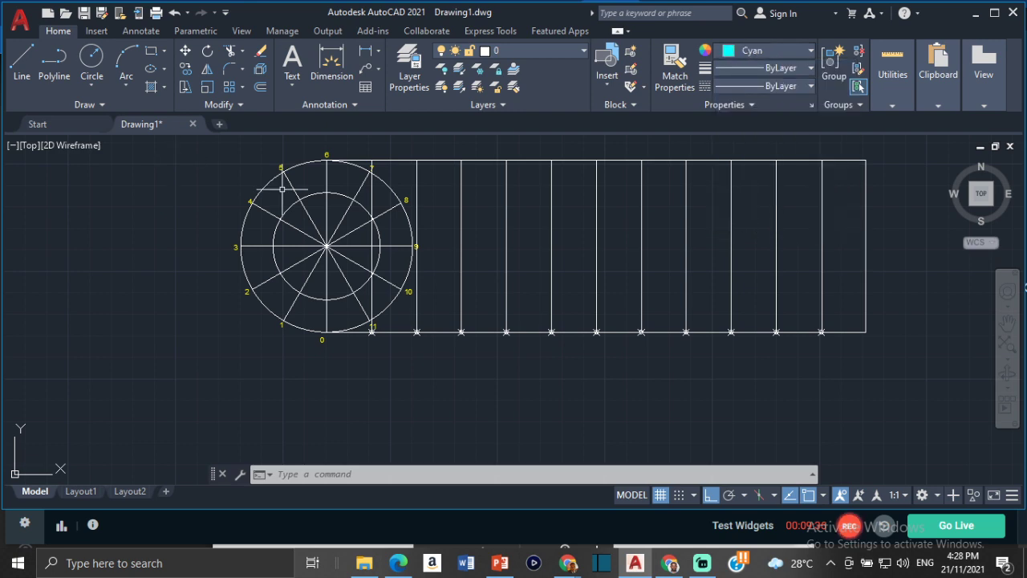
Step: Draw a horizontal line from the inner circle's top quadrant across the grid to the far vertical end line
{"action": "left_click", "coordinate": [22, 62]}
{"action": "scroll", "coordinate": [377, 225], "scroll_direction": "up", "scroll_amount": 4}
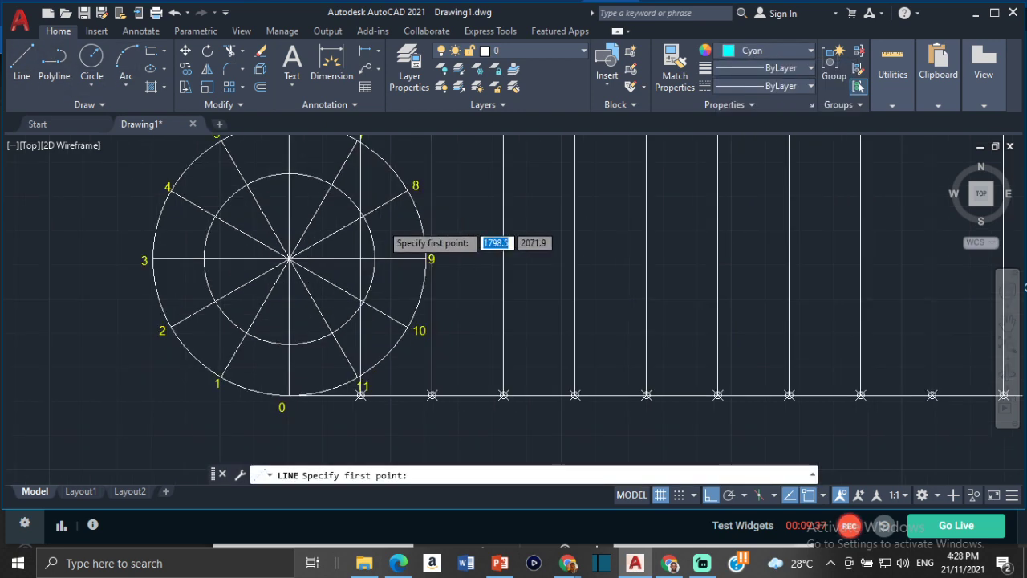
{"action": "middle_click_drag", "start_coordinate": [249, 191], "coordinate": [279, 212]}
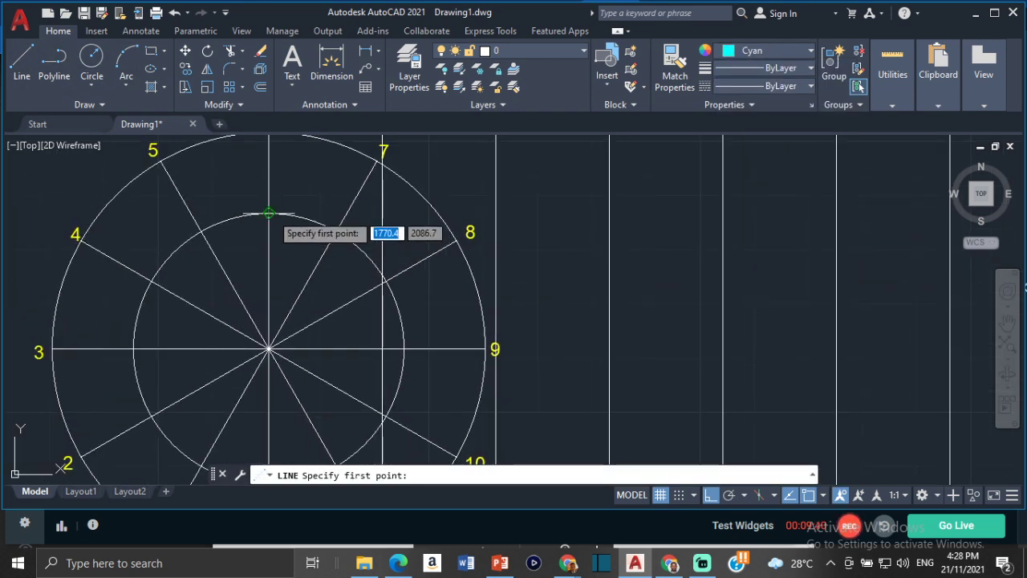
{"action": "left_click", "coordinate": [269, 217]}
{"action": "scroll", "coordinate": [800, 240], "scroll_direction": "down", "scroll_amount": 2}
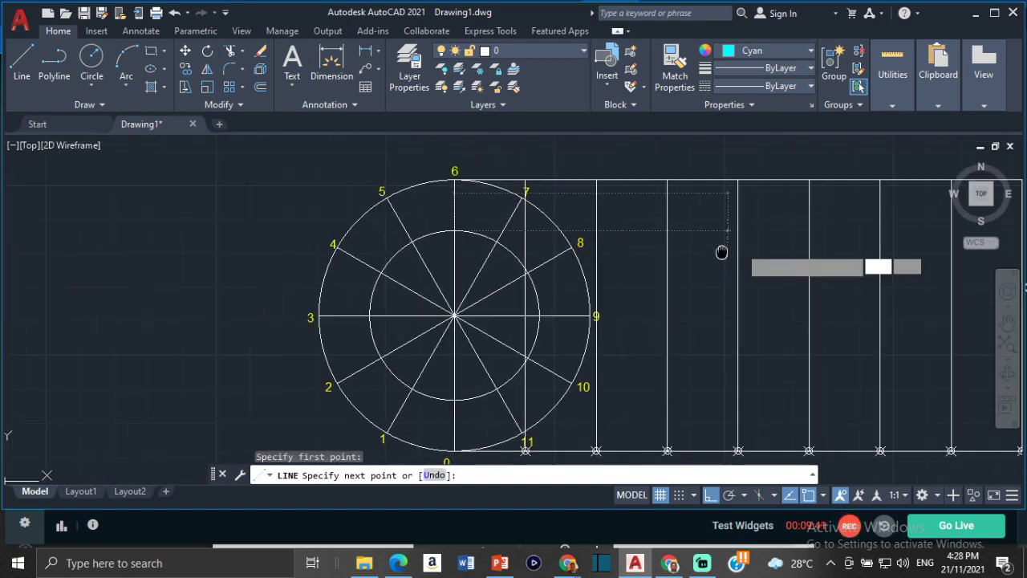
{"action": "scroll", "coordinate": [722, 252], "scroll_direction": "right", "scroll_amount": 10}
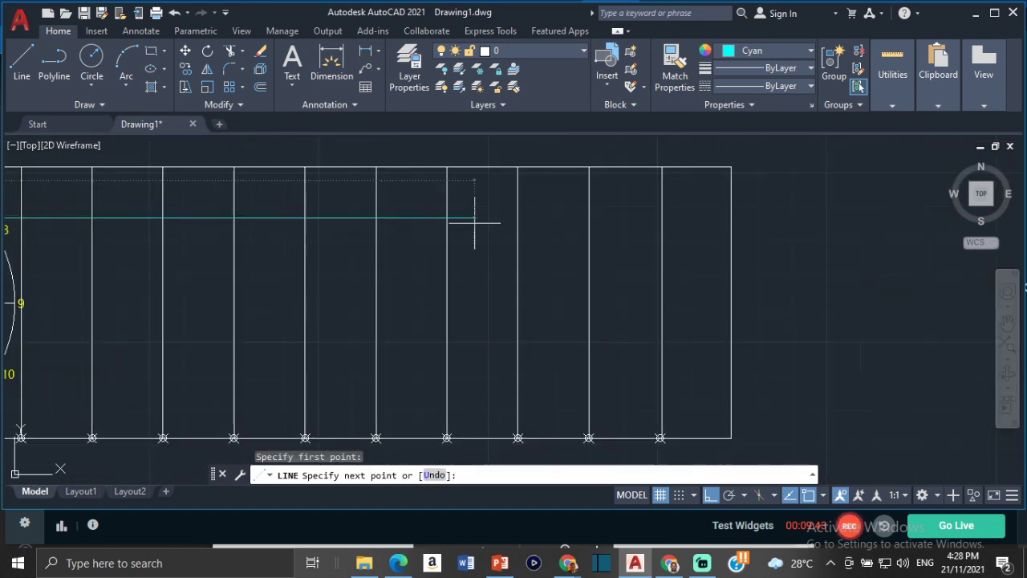
{"action": "left_click", "coordinate": [730, 218]}
{"action": "scroll", "coordinate": [670, 207], "scroll_direction": "down", "scroll_amount": 2}
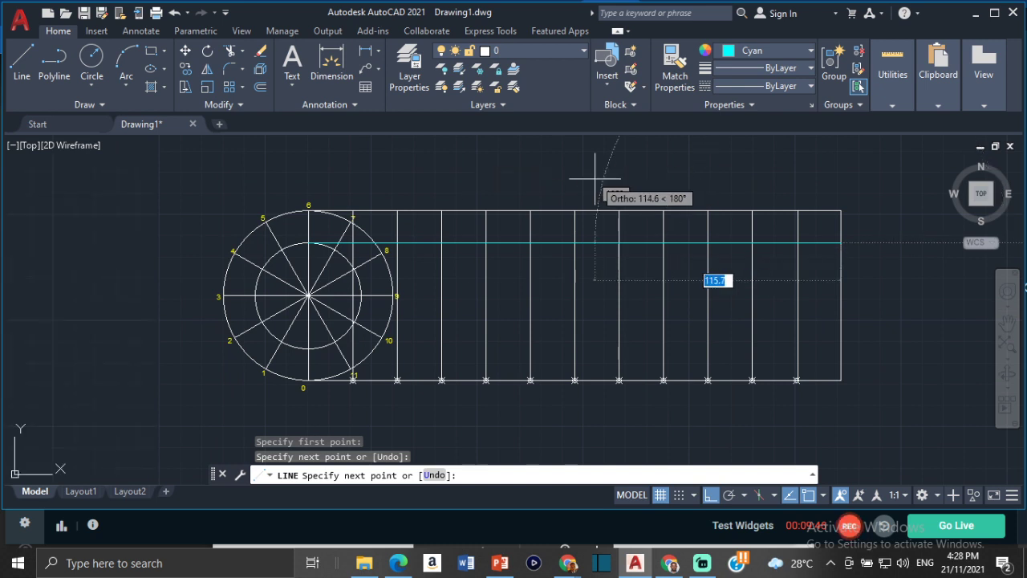
{"action": "key", "text": "Return"}
Step: Draw a horizontal line from the inner circle's intersection with spoke 5 across the grid to the far vertical end line
{"action": "key", "text": "Return"}
{"action": "scroll", "coordinate": [246, 291], "scroll_direction": "up", "scroll_amount": 4}
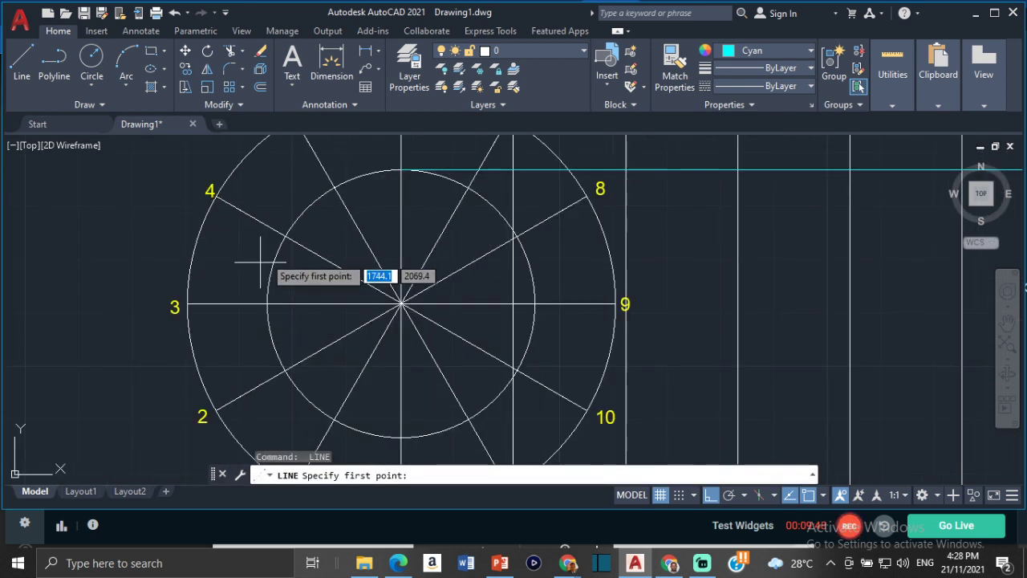
{"action": "left_click", "coordinate": [335, 187]}
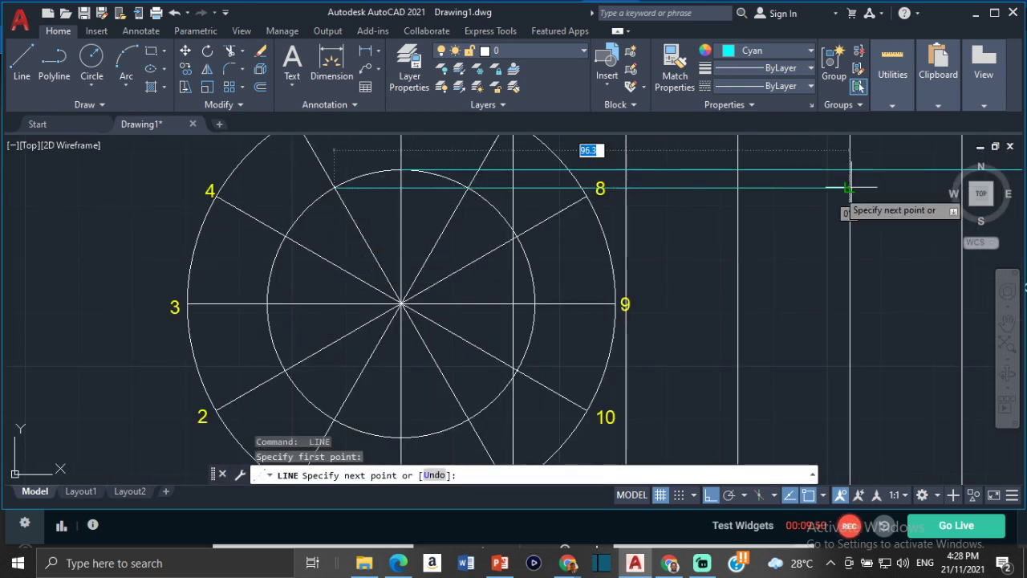
{"action": "scroll", "coordinate": [554, 216], "scroll_direction": "down", "scroll_amount": 3}
{"action": "middle_click_drag", "start_coordinate": [554, 217], "coordinate": [414, 242]}
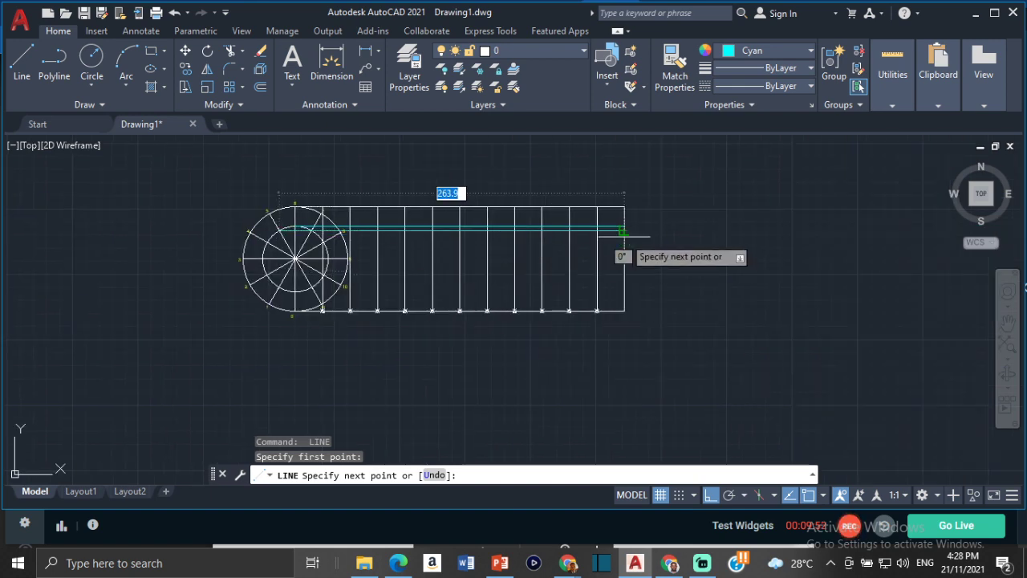
{"action": "left_click", "coordinate": [624, 231]}
{"action": "key", "text": "Return"}
Step: Draw a horizontal line from the inner circle's intersection with spoke 4 across the grid to the far vertical end line
{"action": "scroll", "coordinate": [272, 232], "scroll_direction": "up", "scroll_amount": 5}
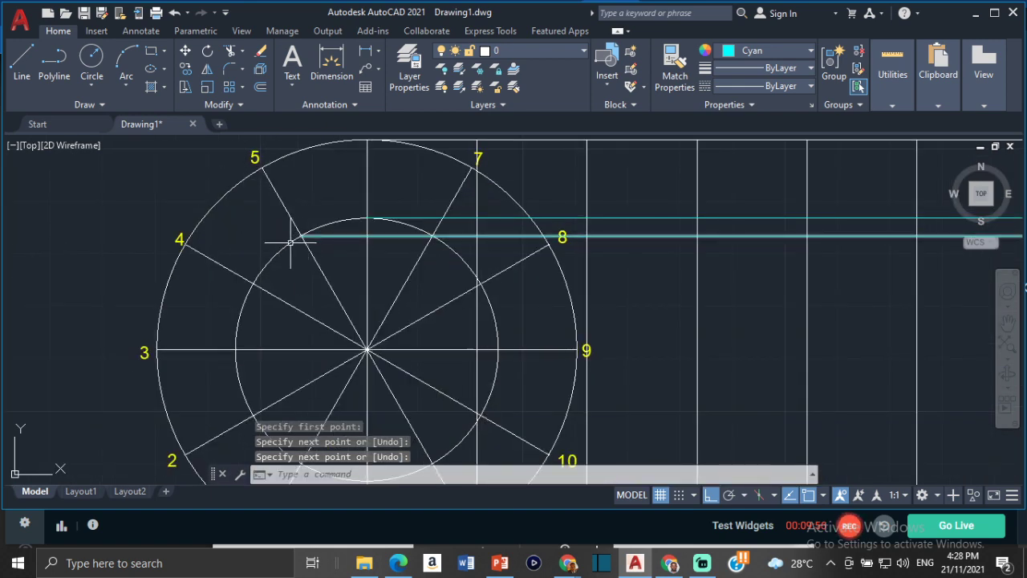
{"action": "left_click", "coordinate": [21, 64]}
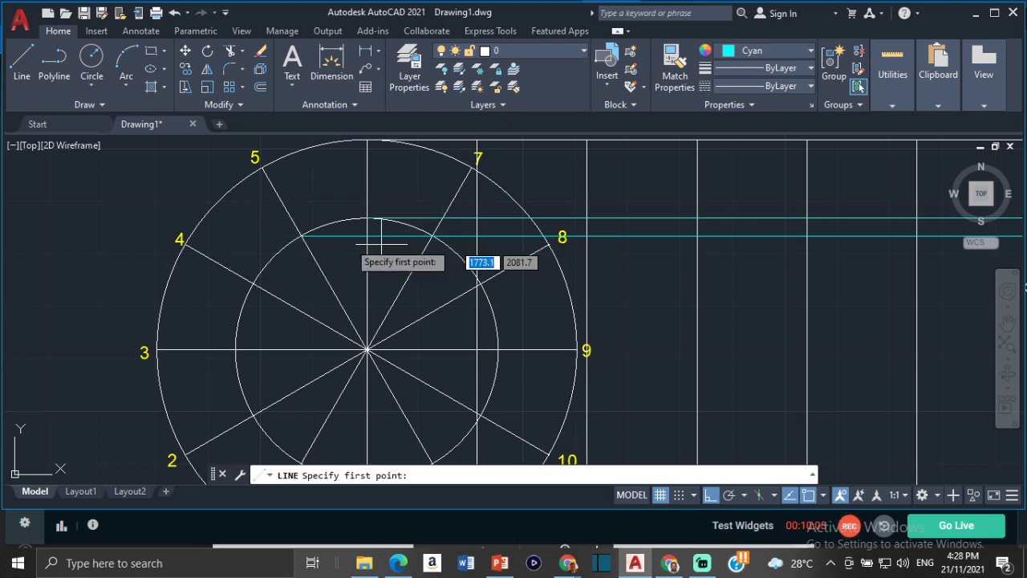
{"action": "left_click", "coordinate": [254, 283]}
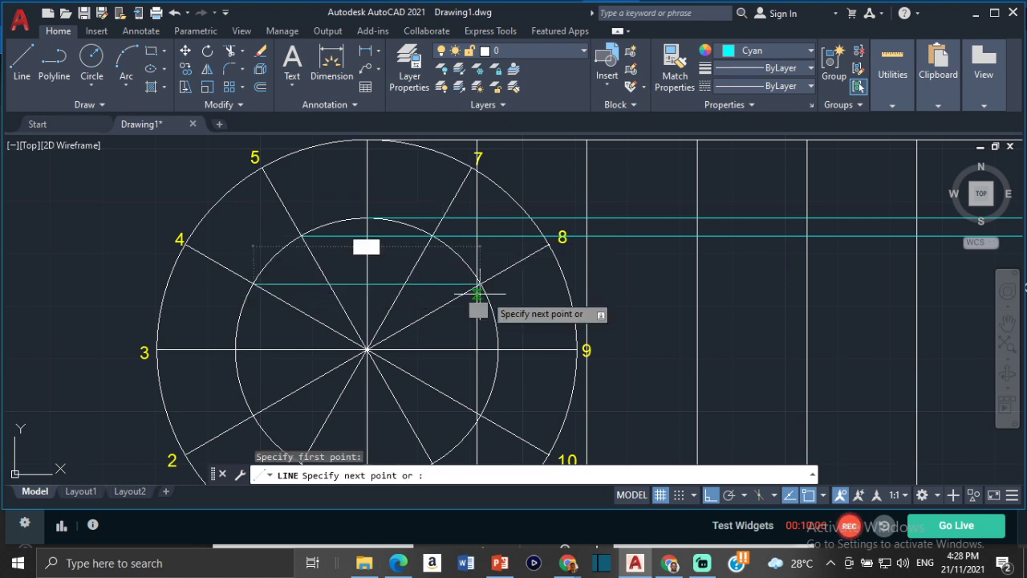
{"action": "scroll", "coordinate": [614, 297], "scroll_direction": "down", "scroll_amount": 5}
{"action": "scroll", "coordinate": [588, 315], "scroll_direction": "up", "scroll_amount": 5}
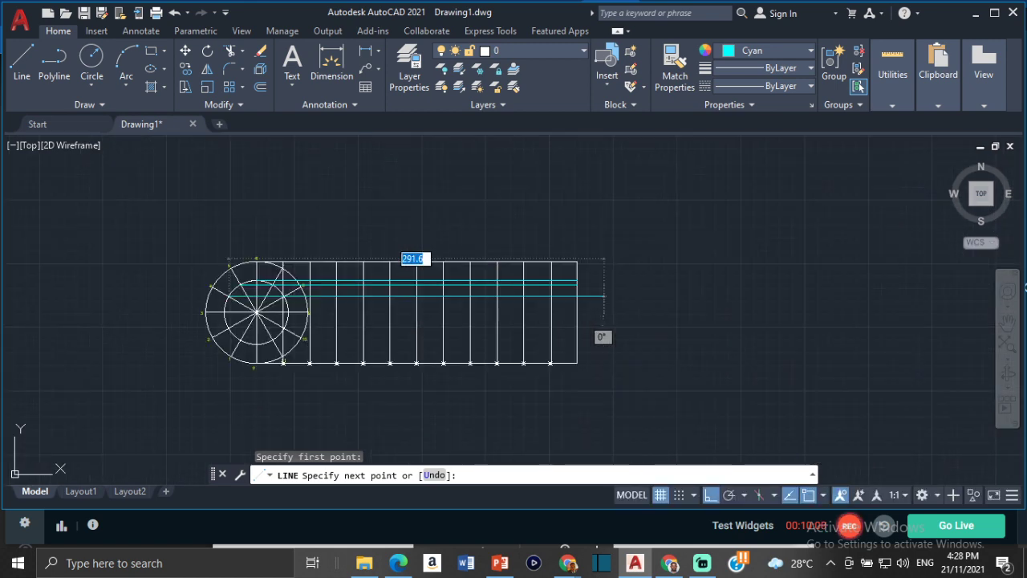
{"action": "middle_click_drag", "start_coordinate": [48, 331], "coordinate": [160, 316]}
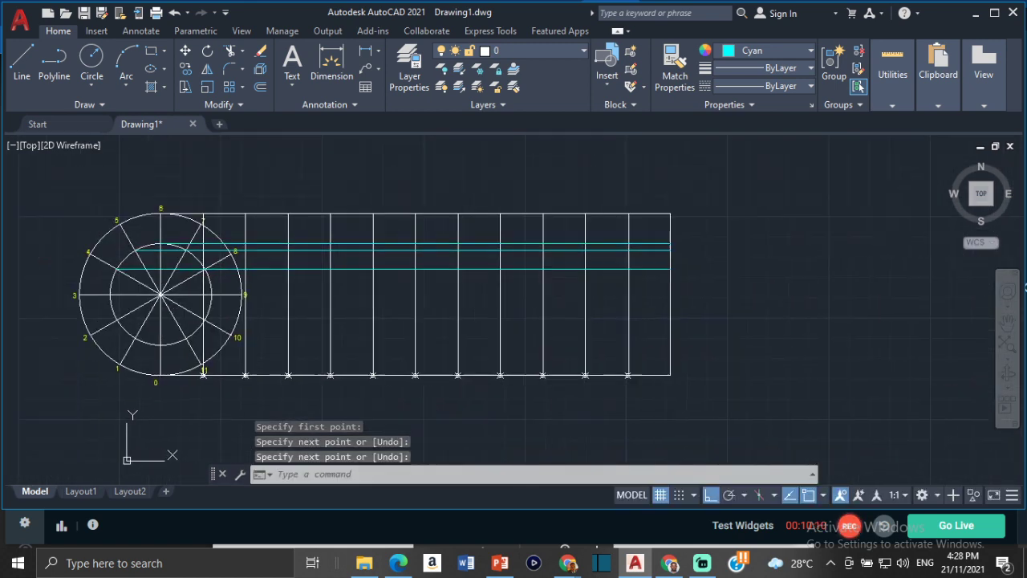
Step: Draw a horizontal line from the outer circle's point beside label 9 across the grid to the far vertical end line
{"action": "key", "text": "Return"}
{"action": "scroll", "coordinate": [267, 292], "scroll_direction": "up", "scroll_amount": 4}
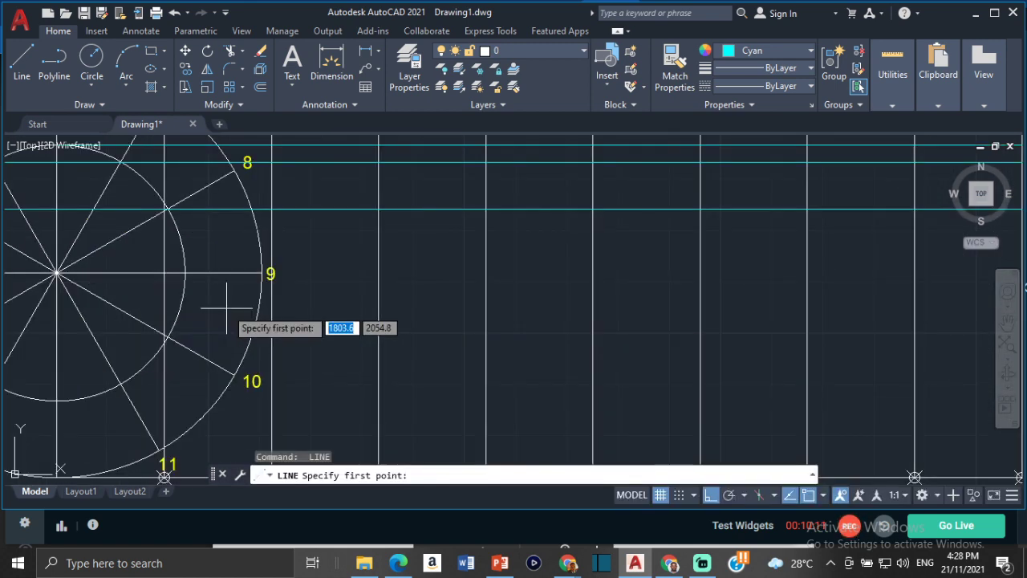
{"action": "left_click", "coordinate": [267, 274]}
{"action": "scroll", "coordinate": [481, 297], "scroll_direction": "down", "scroll_amount": 4}
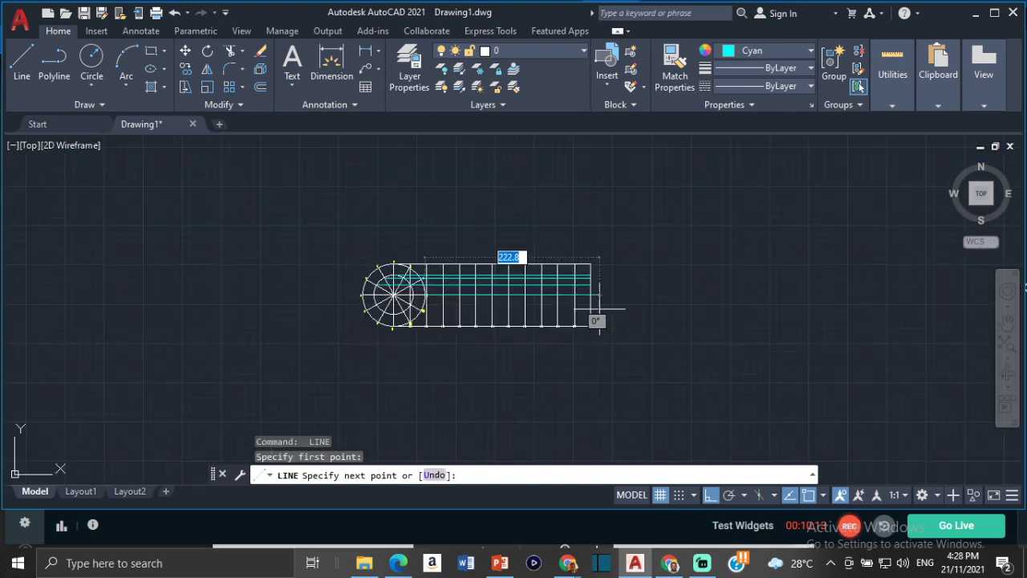
{"action": "scroll", "coordinate": [552, 296], "scroll_direction": "up", "scroll_amount": 5}
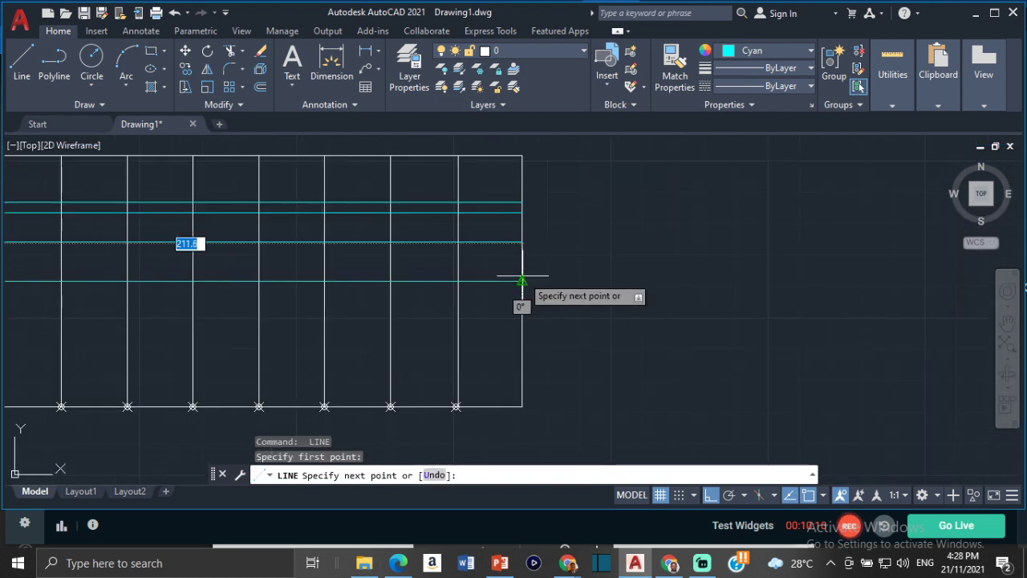
{"action": "left_click", "coordinate": [522, 280]}
{"action": "key", "text": "Return"}
{"action": "scroll", "coordinate": [711, 278], "scroll_direction": "down", "scroll_amount": 5}
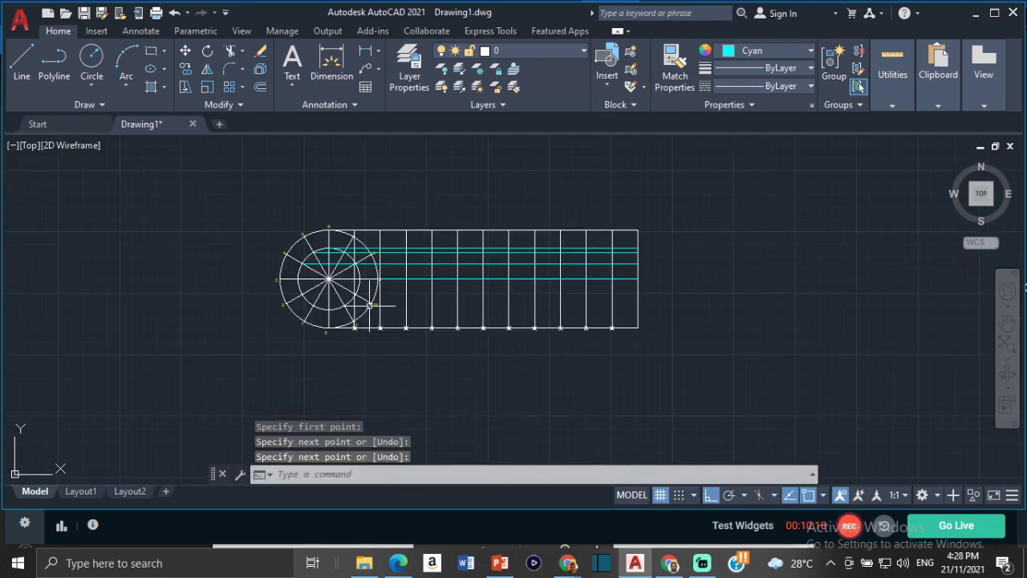
{"action": "type", "text": "l"}
{"action": "key", "text": "Return"}
{"action": "scroll", "coordinate": [369, 305], "scroll_direction": "up", "scroll_amount": 6}
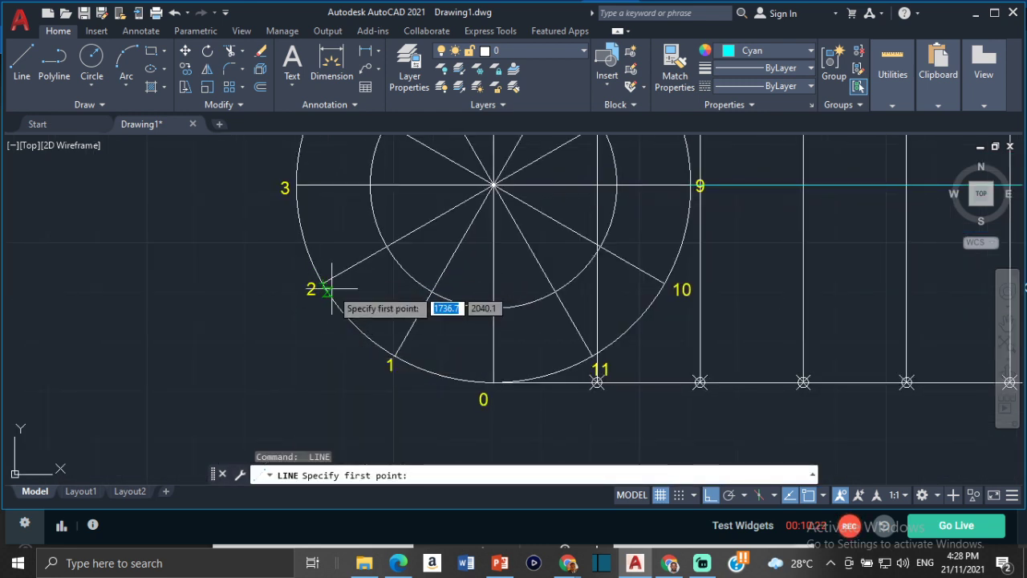
{"action": "left_click", "coordinate": [324, 283]}
{"action": "scroll", "coordinate": [324, 282], "scroll_direction": "down", "scroll_amount": 2}
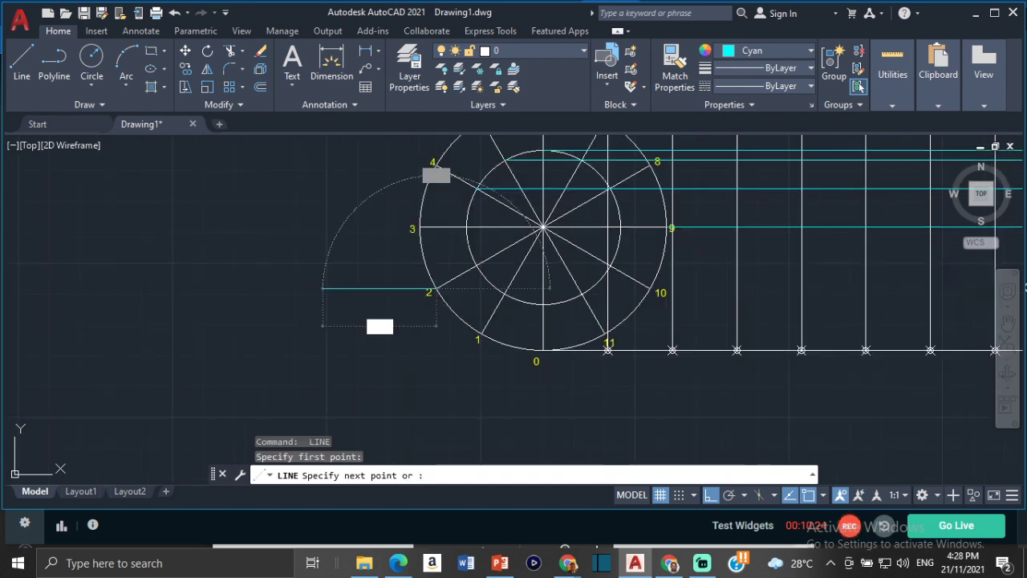
{"action": "key", "text": "Escape"}
Step: Draw a horizontal line from the inner circle's intersection with spoke 2 across the grid to the far vertical end line
{"action": "key", "text": "Return"}
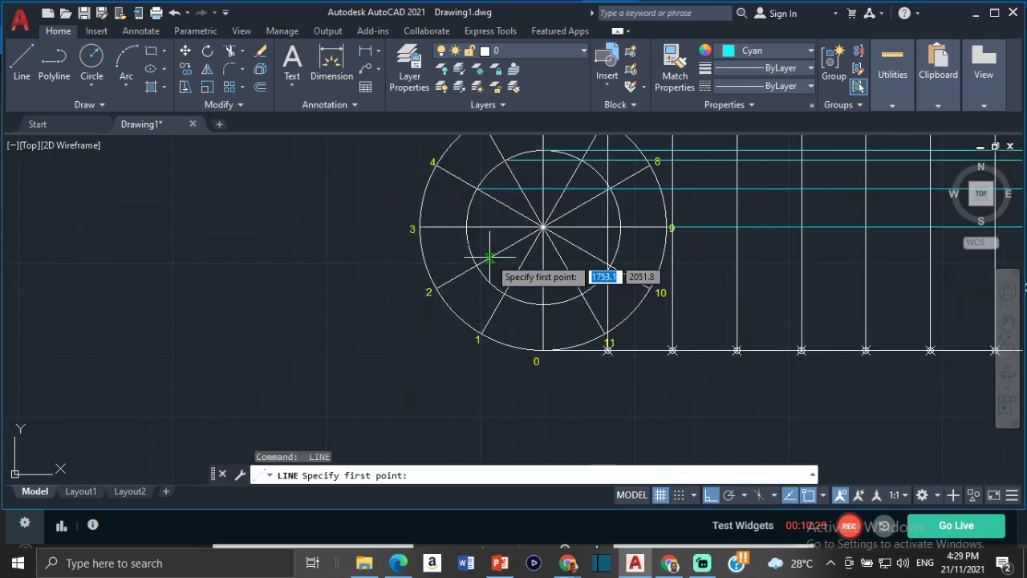
{"action": "scroll", "coordinate": [477, 273], "scroll_direction": "up", "scroll_amount": 4}
{"action": "left_click", "coordinate": [447, 278]}
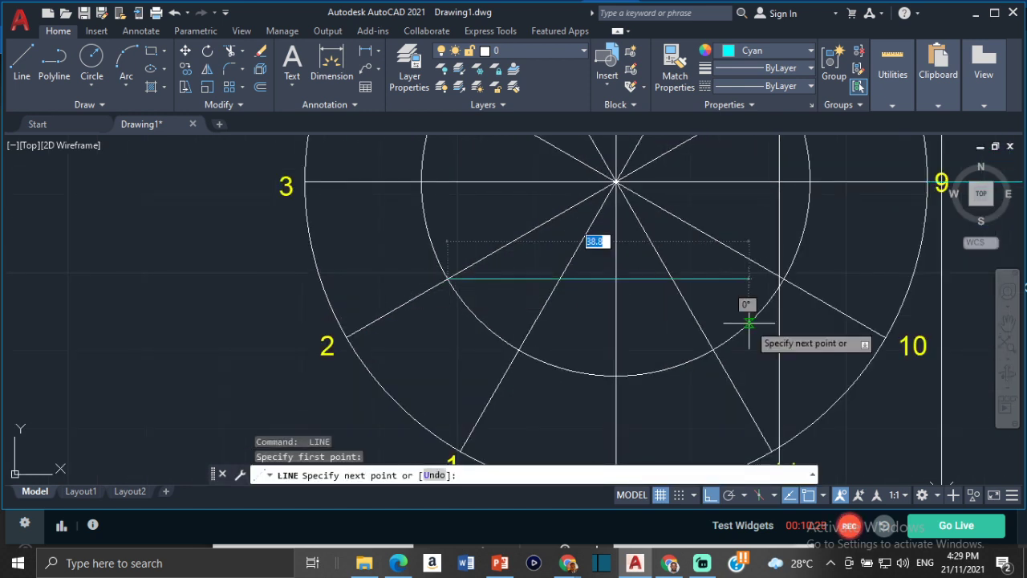
{"action": "scroll", "coordinate": [745, 321], "scroll_direction": "down", "scroll_amount": 4}
{"action": "middle_click_drag", "start_coordinate": [752, 298], "coordinate": [446, 329]}
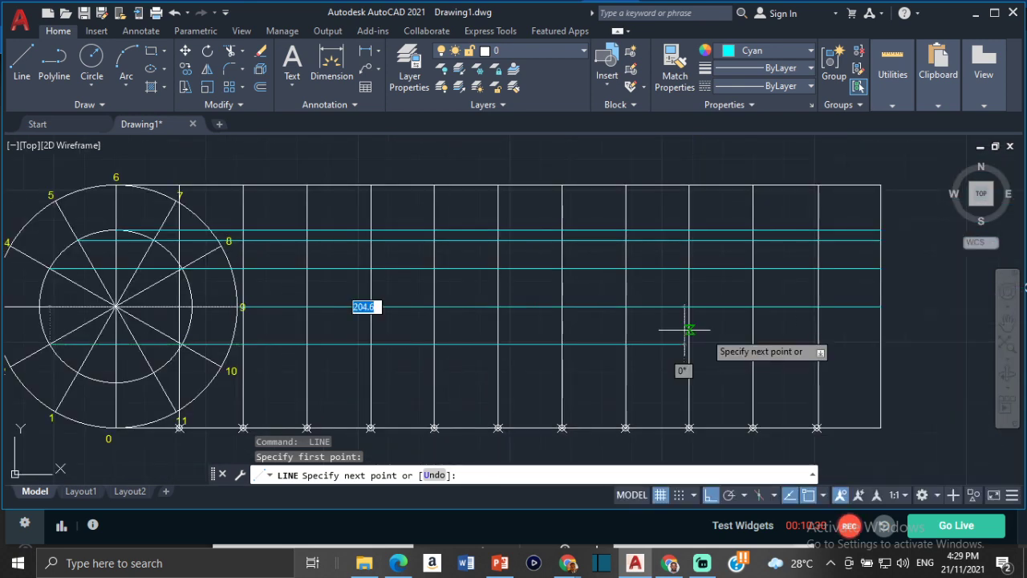
{"action": "left_click", "coordinate": [883, 345]}
{"action": "middle_click_drag", "start_coordinate": [321, 297], "coordinate": [390, 293]}
{"action": "scroll", "coordinate": [357, 353], "scroll_direction": "up", "scroll_amount": 2}
{"action": "key", "text": "Return"}
Step: Draw a horizontal line from the inner circle's intersection with spoke 1 across the grid to the far vertical end line
{"action": "key", "text": "Return"}
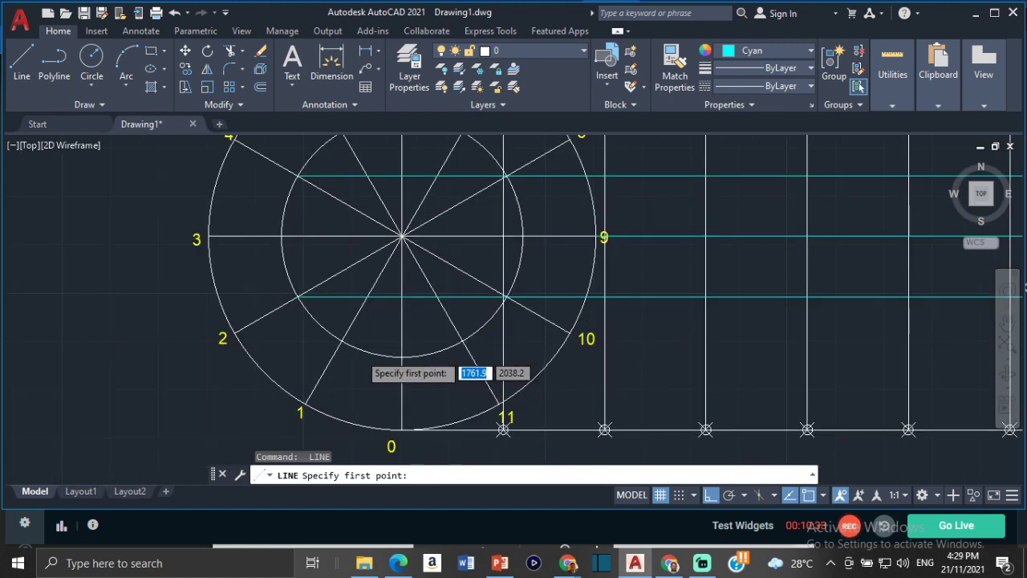
{"action": "scroll", "coordinate": [358, 351], "scroll_direction": "up", "scroll_amount": 4}
{"action": "left_click", "coordinate": [307, 324]}
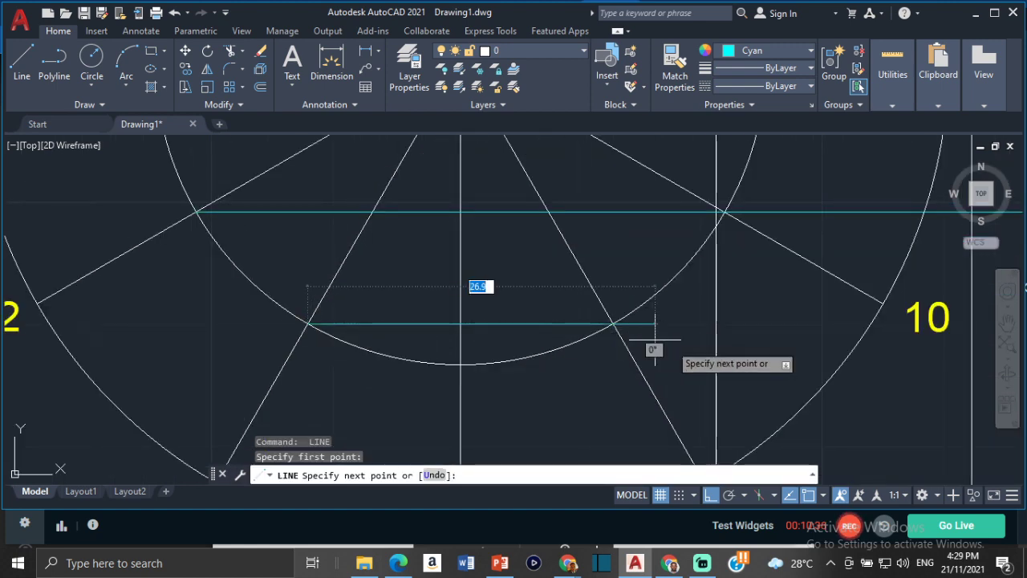
{"action": "scroll", "coordinate": [689, 361], "scroll_direction": "down", "scroll_amount": 6}
{"action": "middle_click_drag", "start_coordinate": [724, 376], "coordinate": [465, 369]}
{"action": "scroll", "coordinate": [710, 303], "scroll_direction": "up", "scroll_amount": 4}
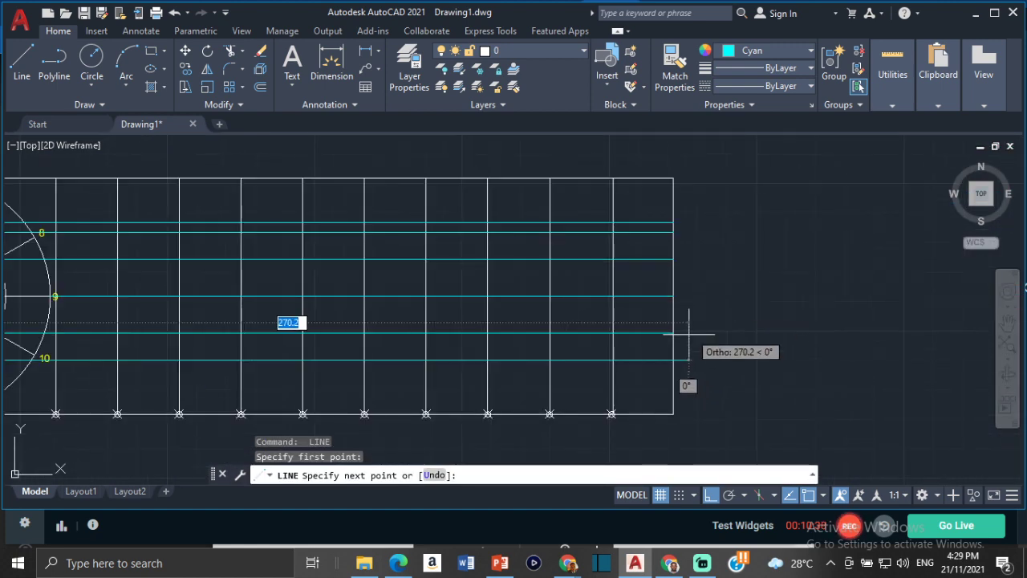
{"action": "left_click", "coordinate": [672, 361]}
{"action": "key", "text": "Return"}
Step: Draw a horizontal line from the inner circle's bottom quadrant across the grid to the far vertical end line
{"action": "scroll", "coordinate": [185, 261], "scroll_direction": "down", "scroll_amount": 2}
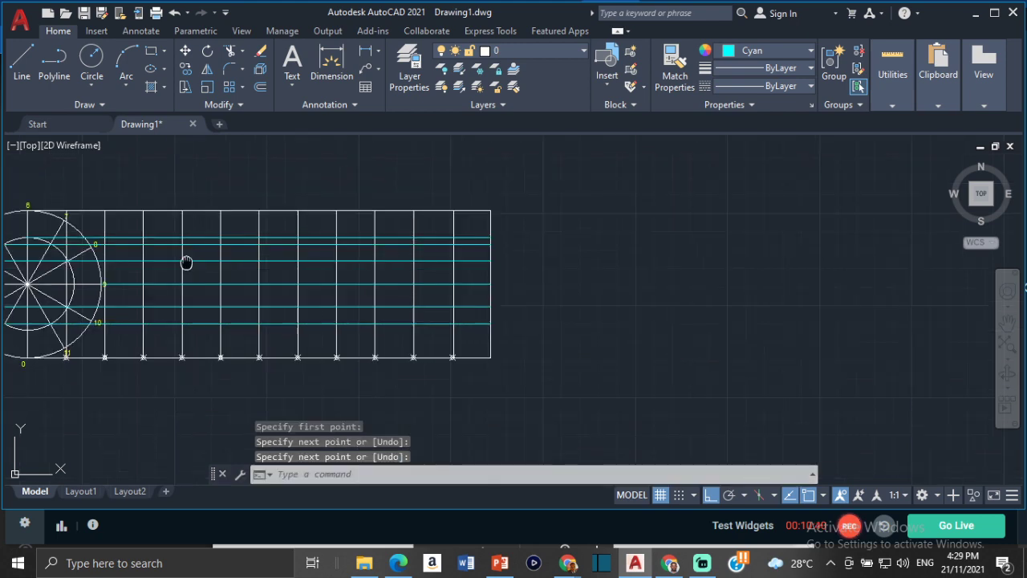
{"action": "middle_click_drag", "start_coordinate": [186, 261], "coordinate": [619, 243]}
{"action": "key", "text": "Return"}
{"action": "scroll", "coordinate": [456, 298], "scroll_direction": "up", "scroll_amount": 5}
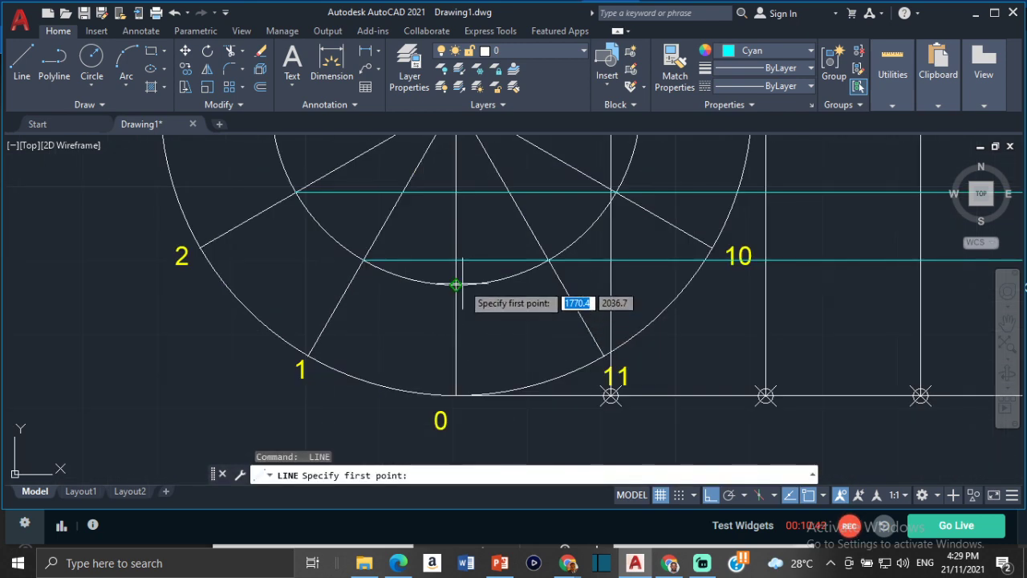
{"action": "left_click", "coordinate": [456, 285]}
{"action": "scroll", "coordinate": [465, 328], "scroll_direction": "down", "scroll_amount": 4}
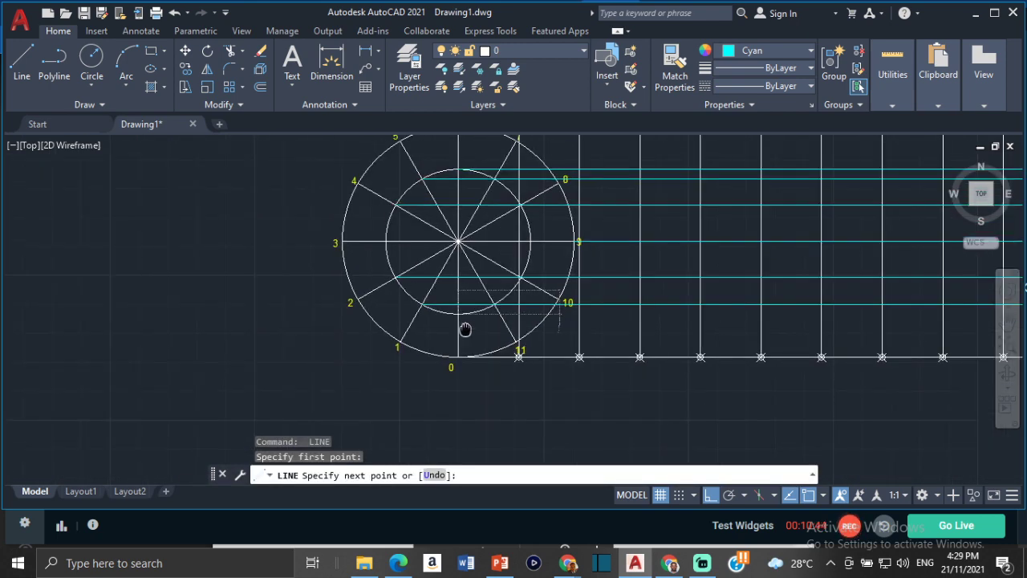
{"action": "middle_click_drag", "start_coordinate": [665, 297], "coordinate": [527, 323]}
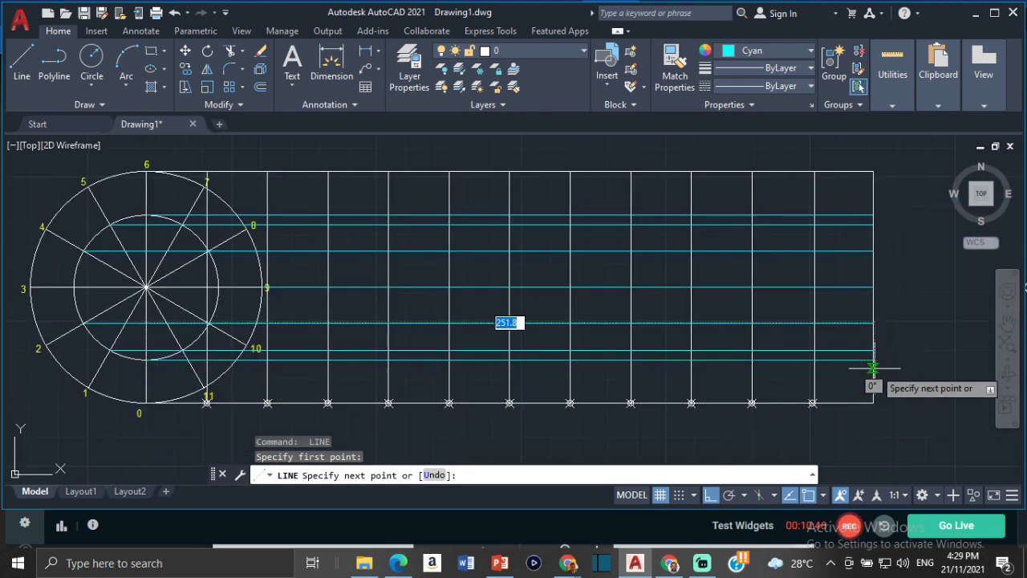
{"action": "left_click", "coordinate": [873, 360]}
{"action": "key", "text": "Return"}
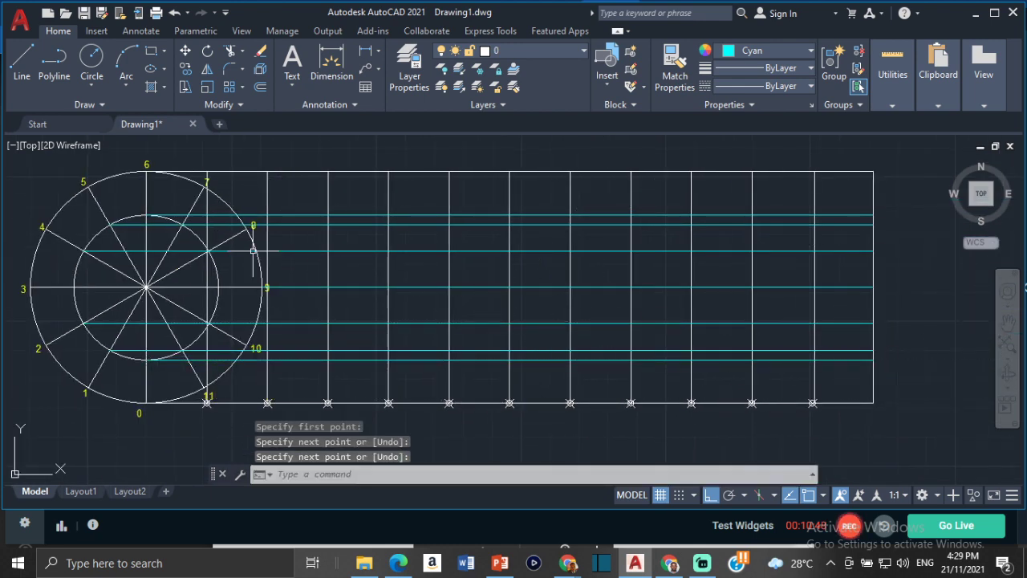
{"action": "left_click", "coordinate": [200, 241]}
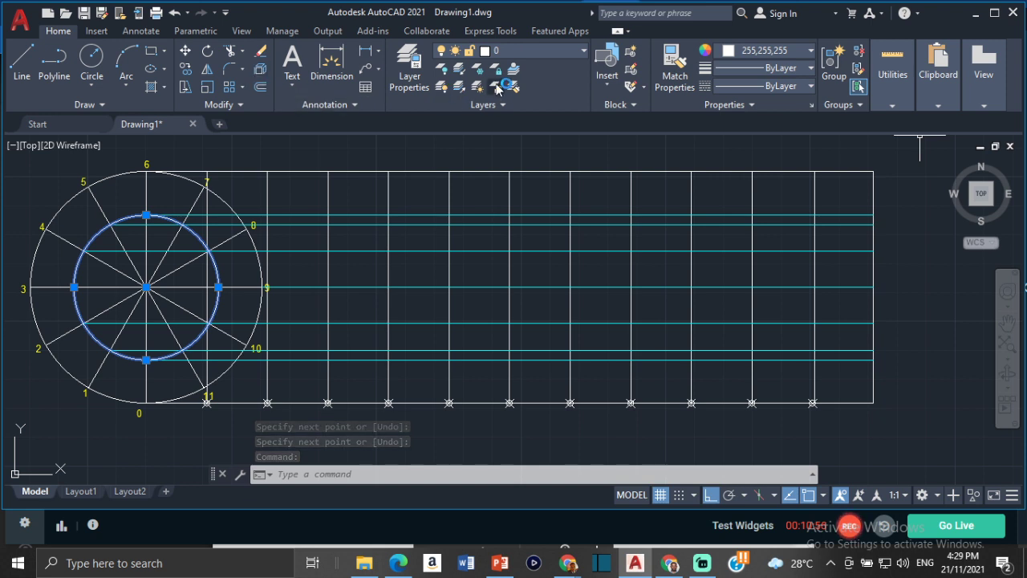
{"action": "left_click", "coordinate": [184, 70]}
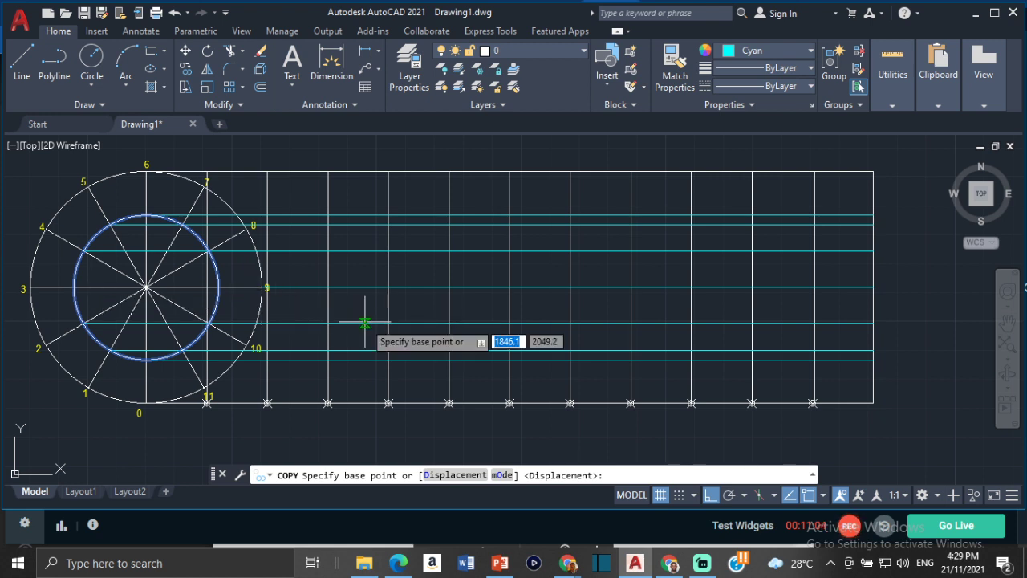
{"action": "key", "text": "Escape"}
{"action": "key", "text": "Escape"}
Step: Change the color of the horizontal center line running from label 9 to the far end line to Magenta
{"action": "left_click", "coordinate": [355, 286]}
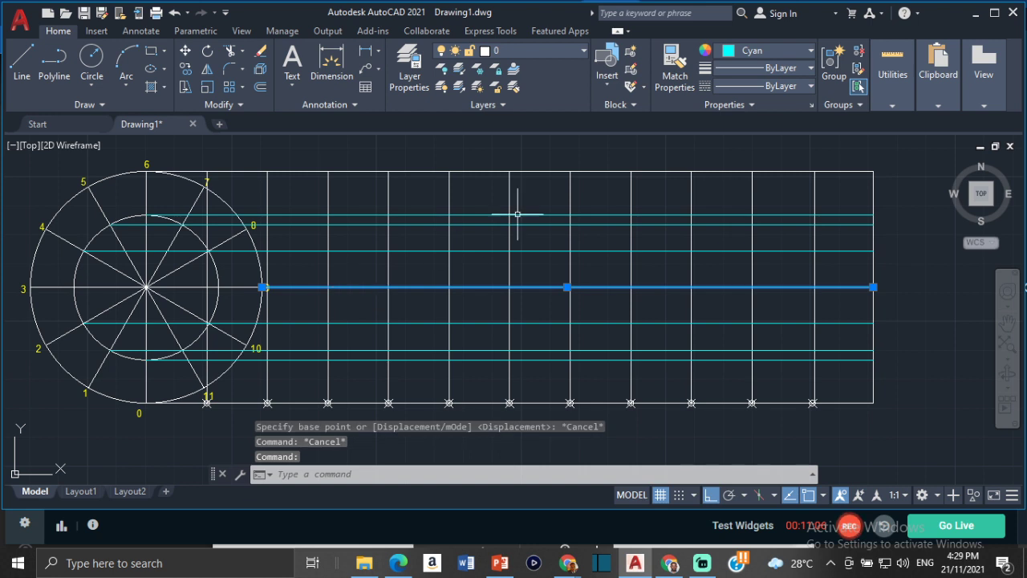
{"action": "left_click", "coordinate": [799, 52]}
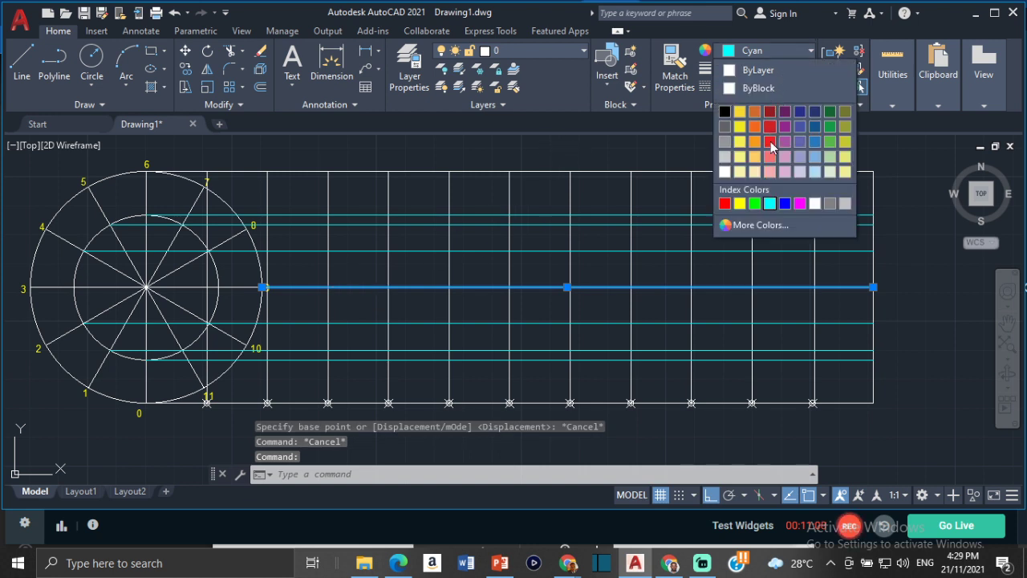
{"action": "left_click", "coordinate": [800, 203]}
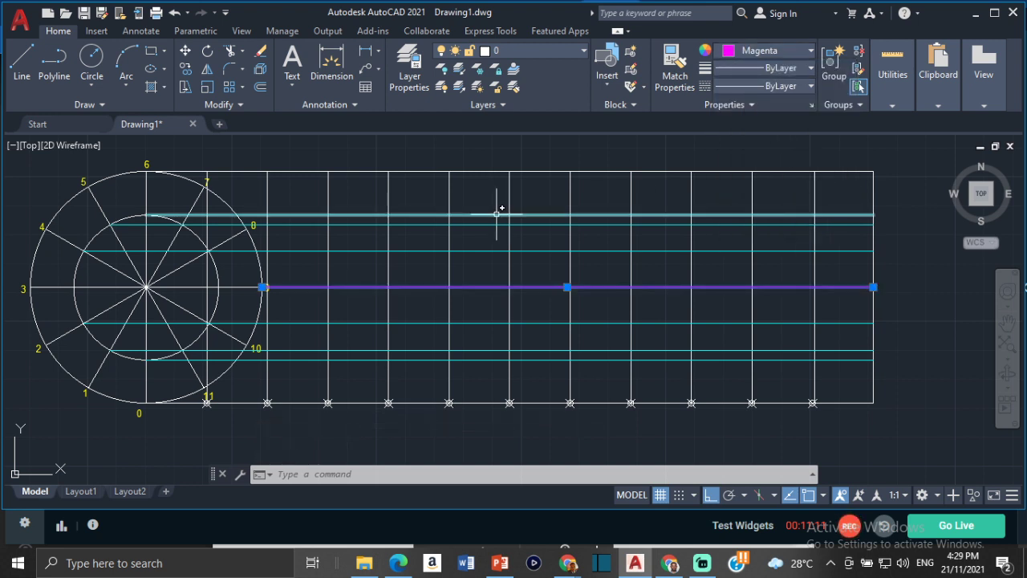
{"action": "key", "text": "Escape"}
Step: Explode the polar array of spokes inside the dial into separate lines
{"action": "scroll", "coordinate": [211, 271], "scroll_direction": "up", "scroll_amount": 2}
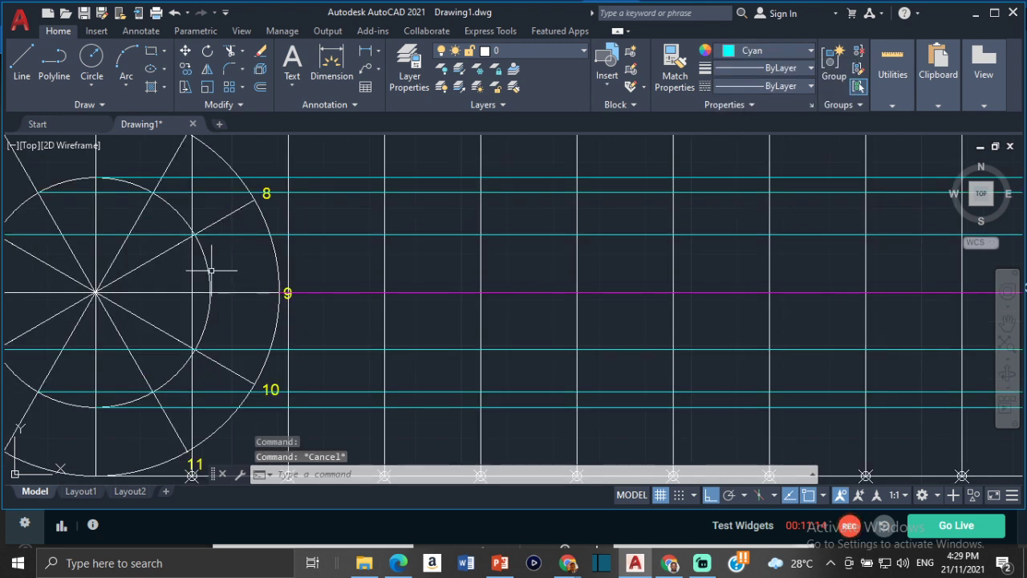
{"action": "left_click", "coordinate": [250, 293]}
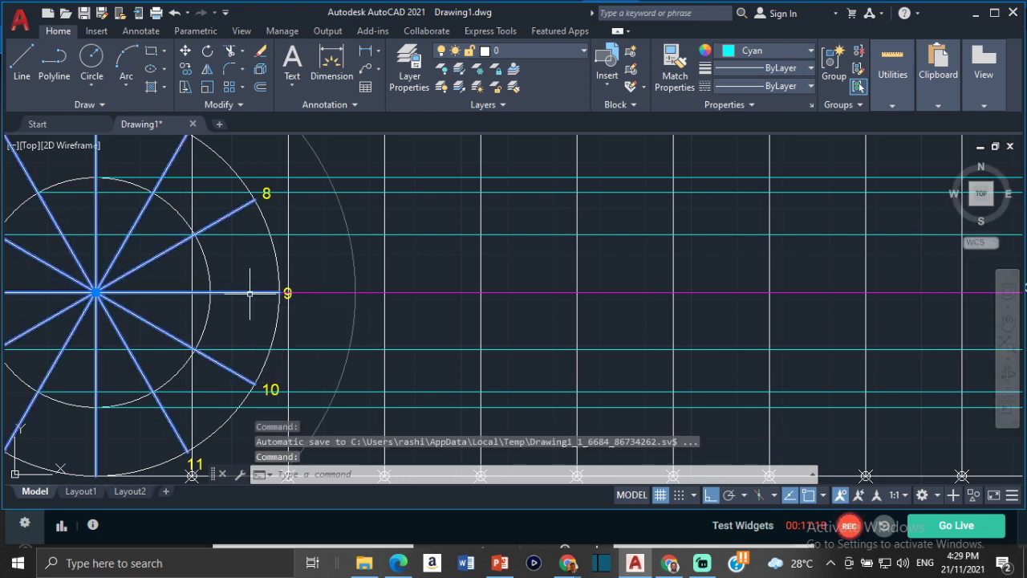
{"action": "type", "text": "ex"}
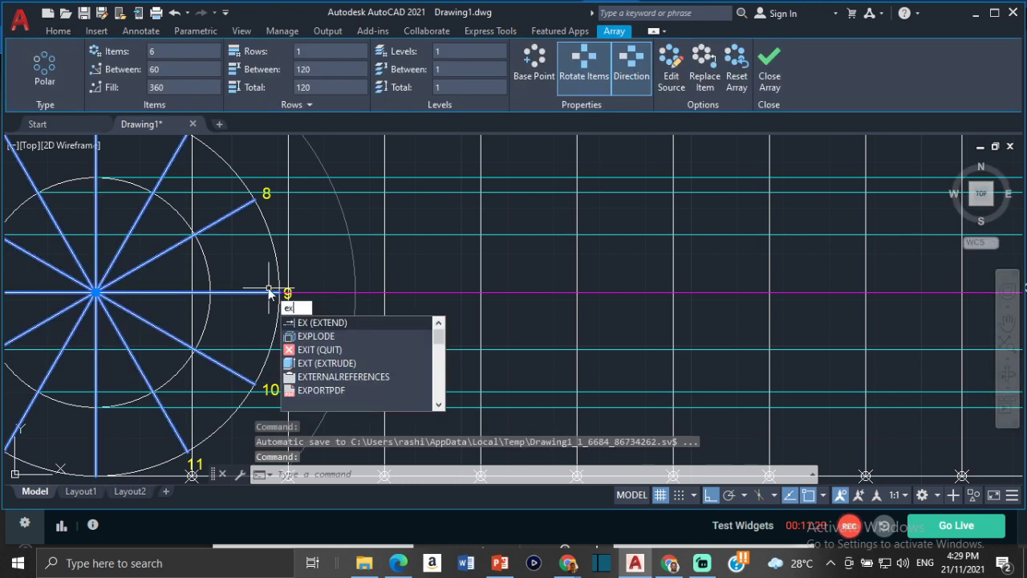
{"action": "left_click", "coordinate": [316, 336]}
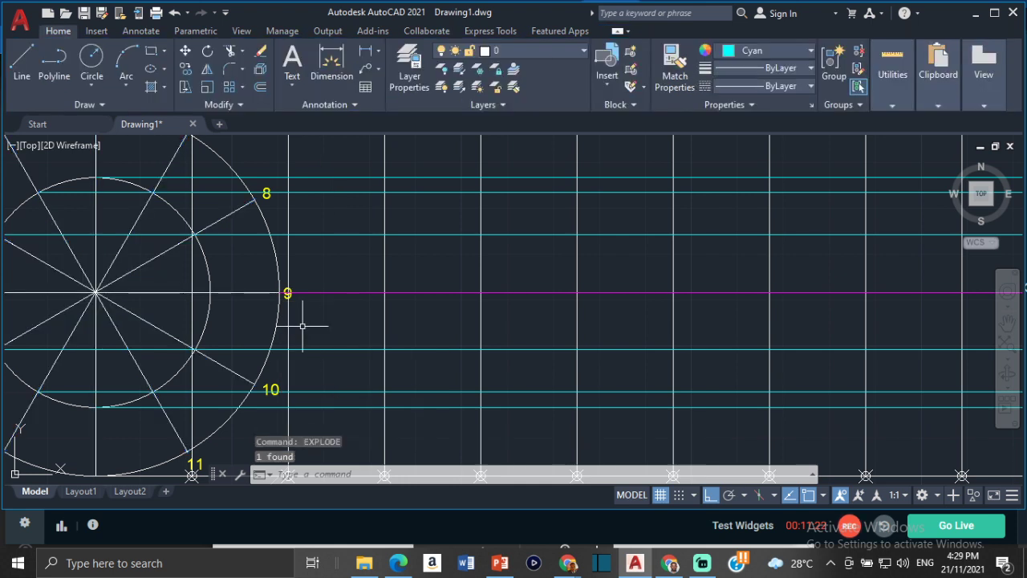
Step: Change the color of the horizontal spoke running through the dial's center to label 9 to Magenta
{"action": "left_click", "coordinate": [248, 292]}
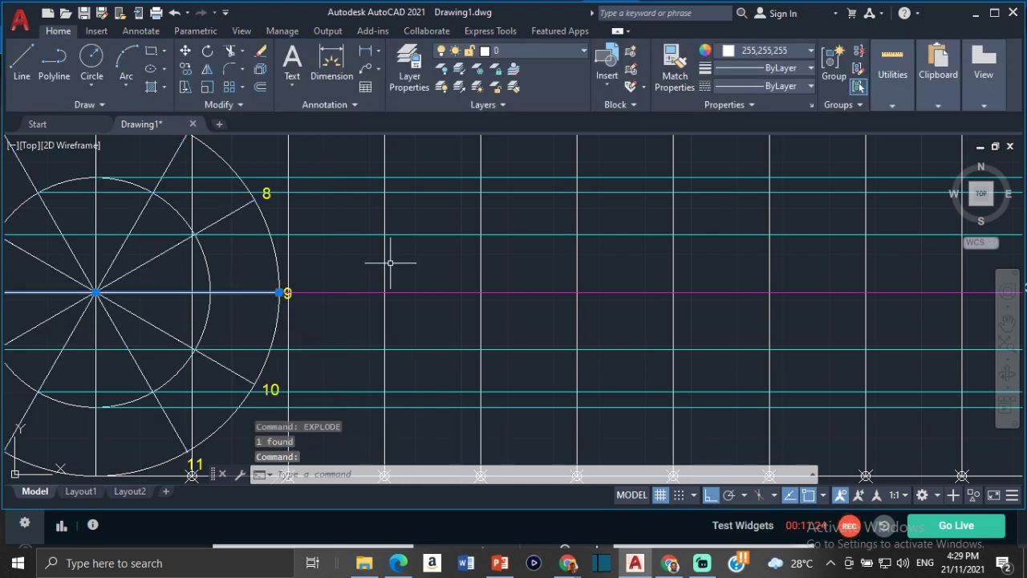
{"action": "left_click", "coordinate": [794, 48]}
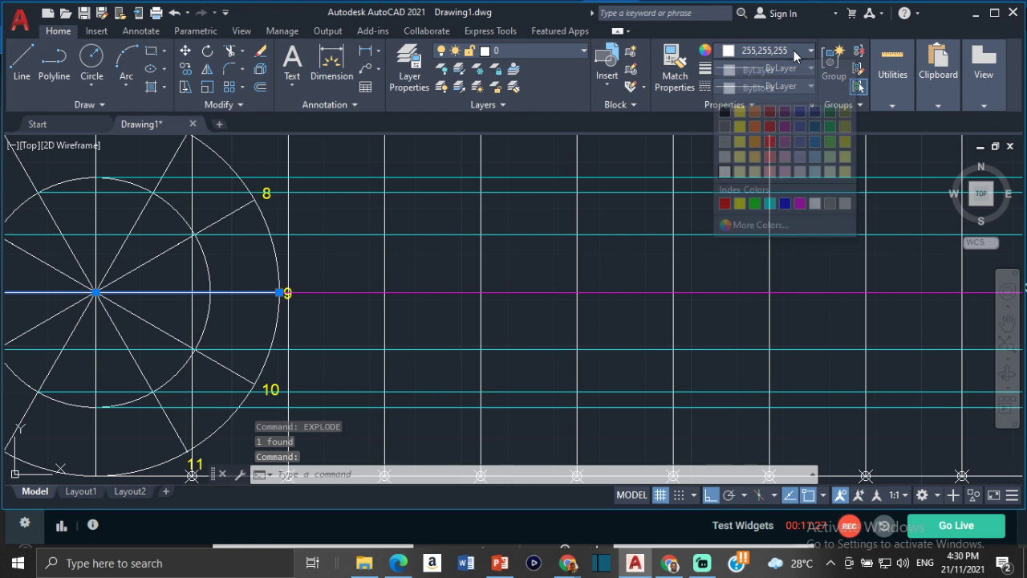
{"action": "left_click", "coordinate": [800, 204]}
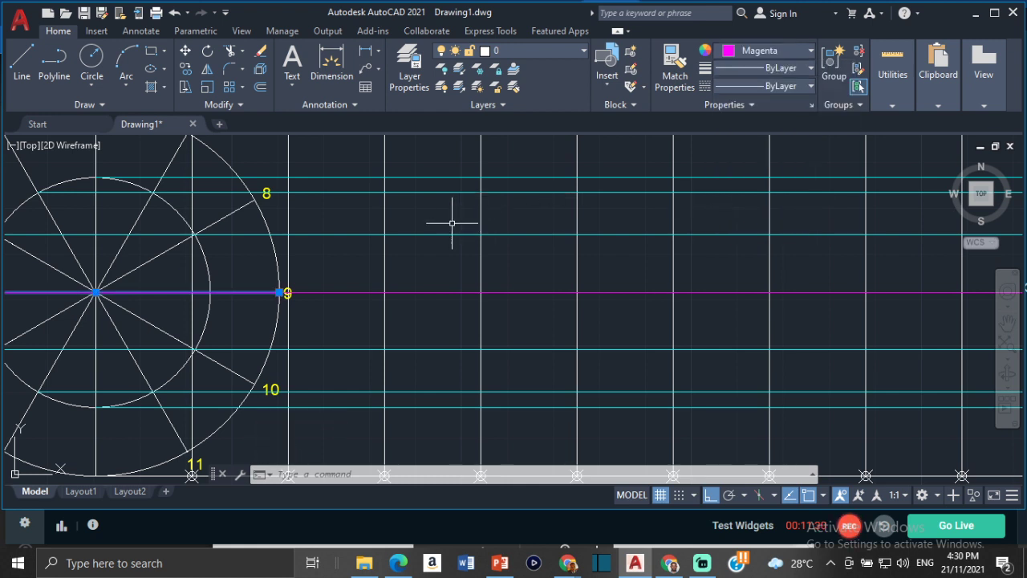
Step: Copy the inner circle from the dial's center to where the first and second vertical grid lines cross the center line
{"action": "left_click", "coordinate": [213, 268]}
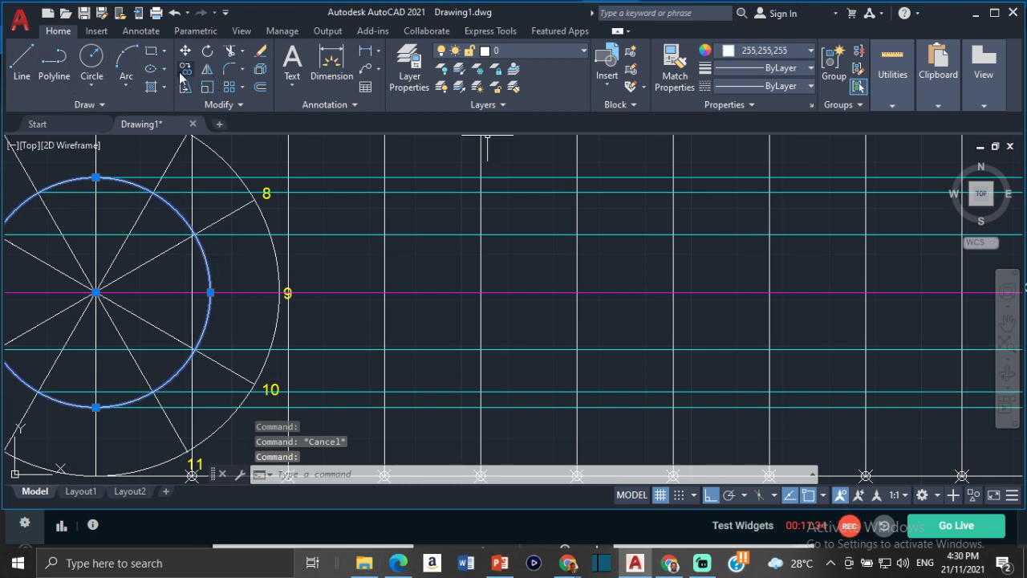
{"action": "type", "text": "co"}
{"action": "key", "text": "Return"}
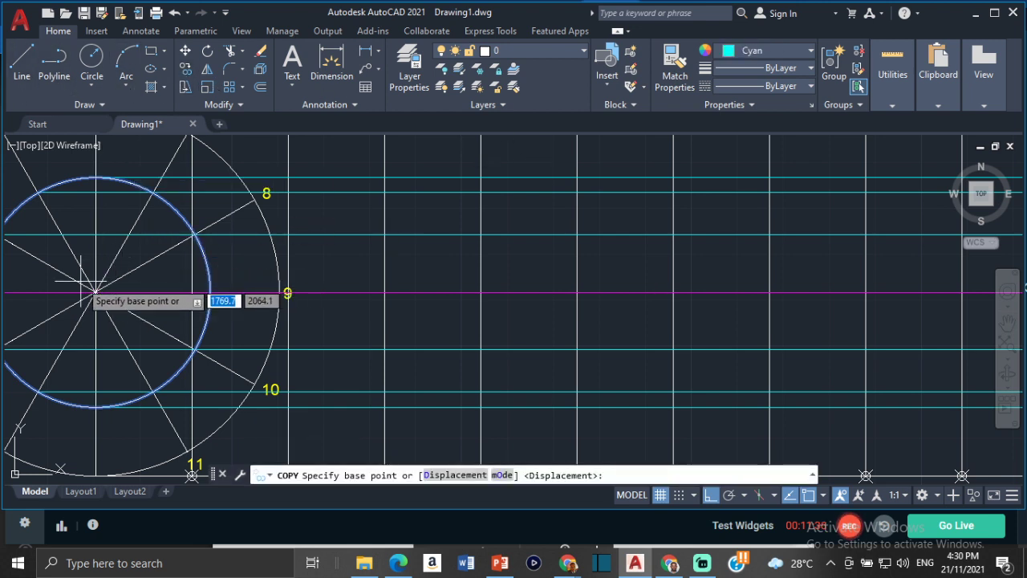
{"action": "middle_click_drag", "start_coordinate": [98, 293], "coordinate": [181, 275]}
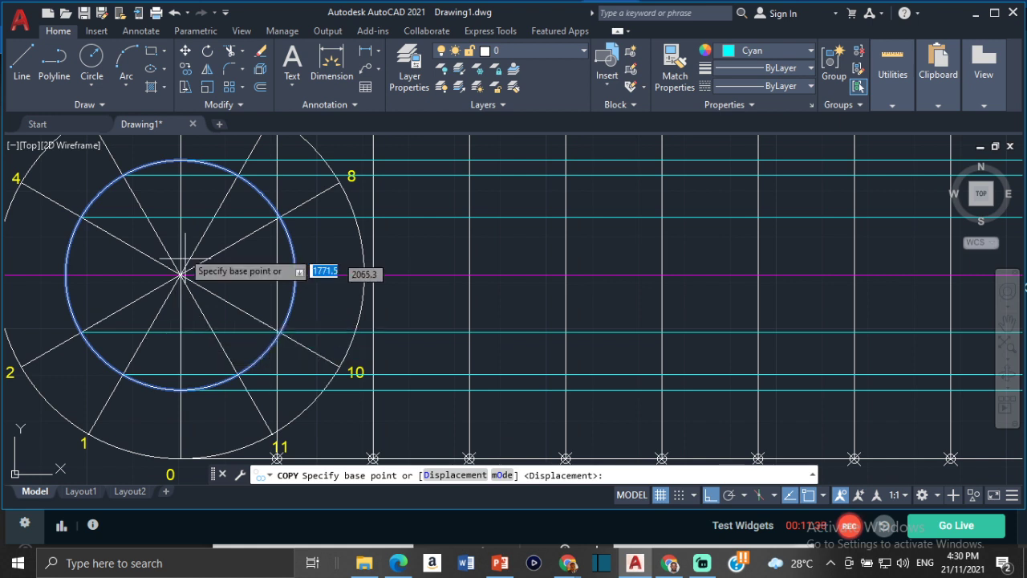
{"action": "left_click", "coordinate": [181, 275]}
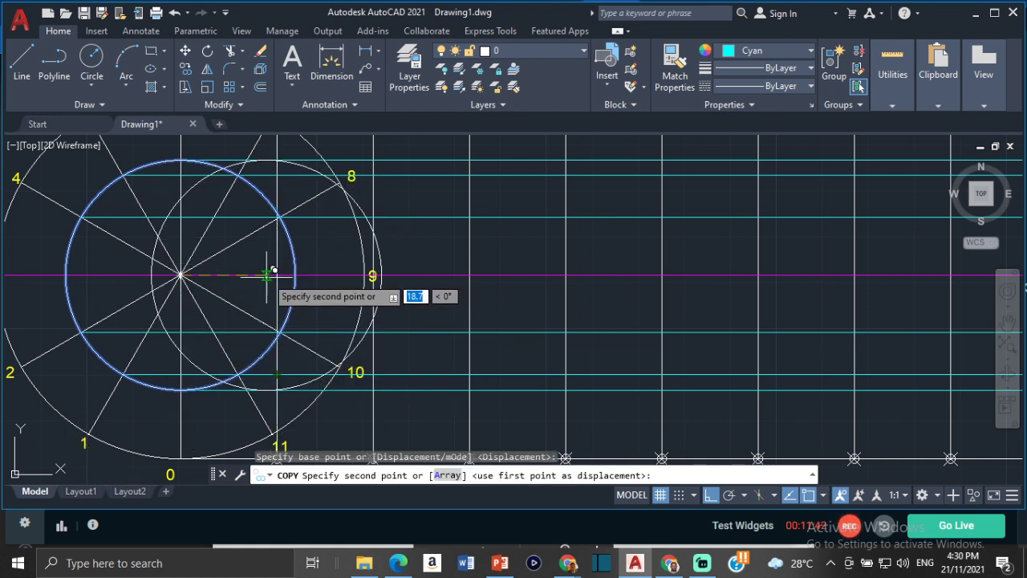
{"action": "left_click", "coordinate": [276, 276]}
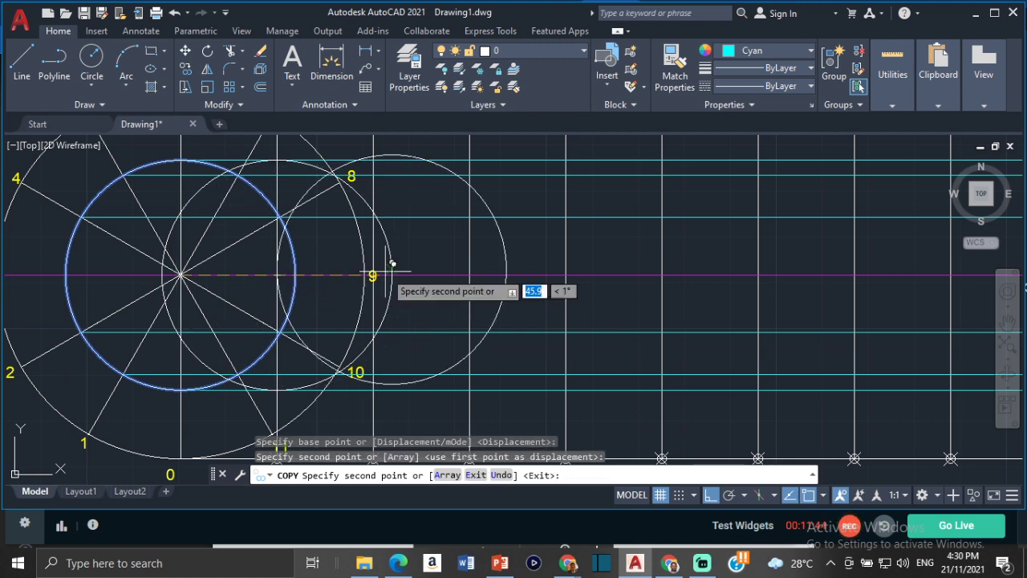
{"action": "scroll", "coordinate": [373, 273], "scroll_direction": "up", "scroll_amount": 6}
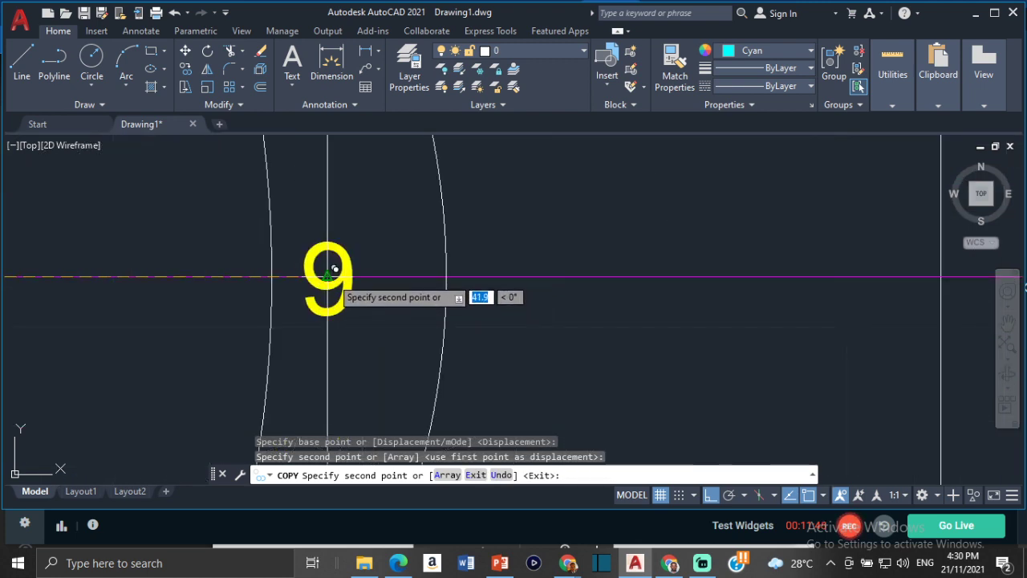
{"action": "left_click", "coordinate": [327, 277]}
Step: Place further copies of the inner circle at the center-line crossings of the third through sixth vertical grid lines
{"action": "scroll", "coordinate": [797, 291], "scroll_direction": "down", "scroll_amount": 3}
{"action": "middle_click_drag", "start_coordinate": [797, 291], "coordinate": [438, 305]}
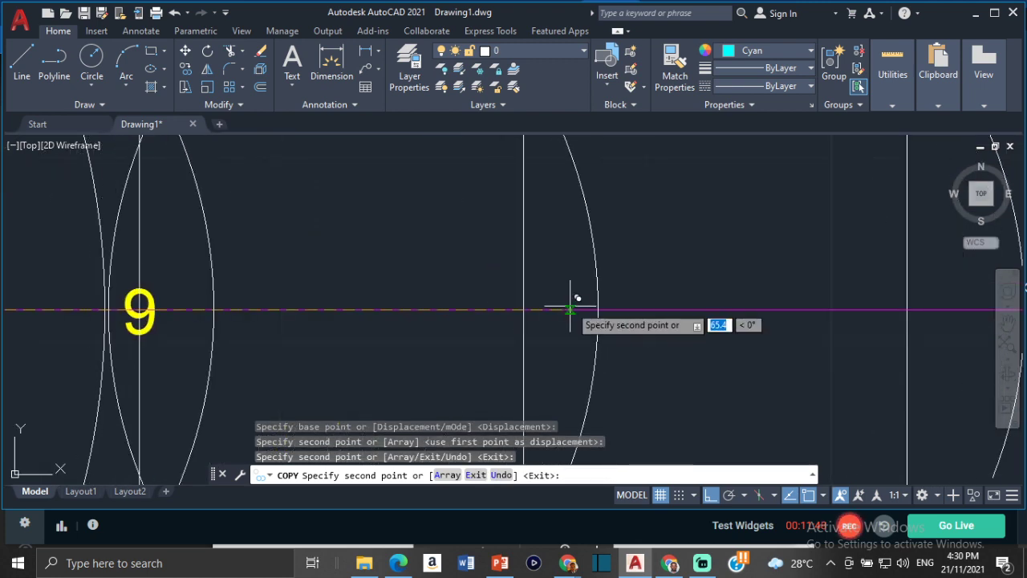
{"action": "left_click", "coordinate": [523, 308]}
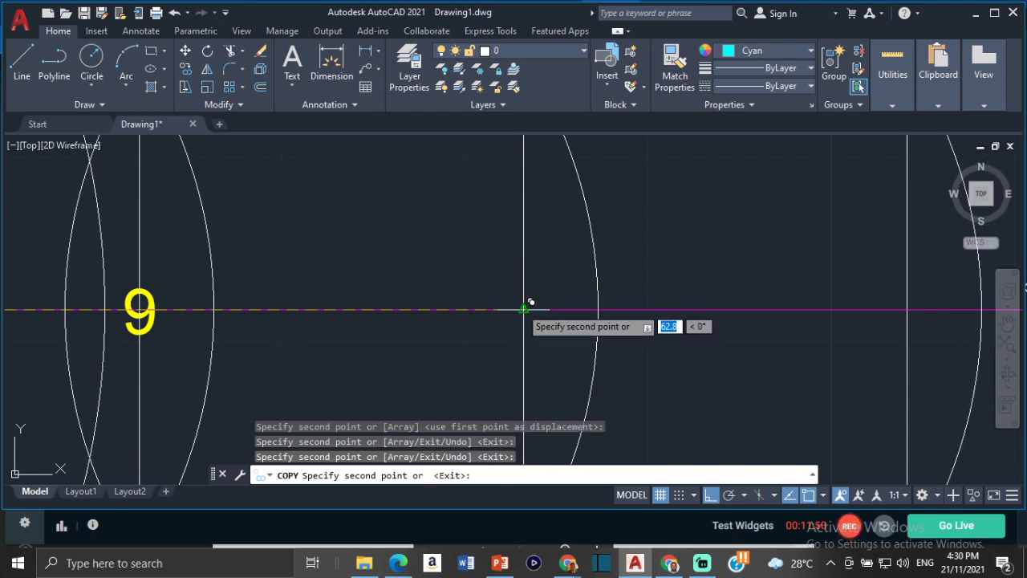
{"action": "scroll", "coordinate": [530, 311], "scroll_direction": "down", "scroll_amount": 2}
{"action": "left_click", "coordinate": [613, 314]}
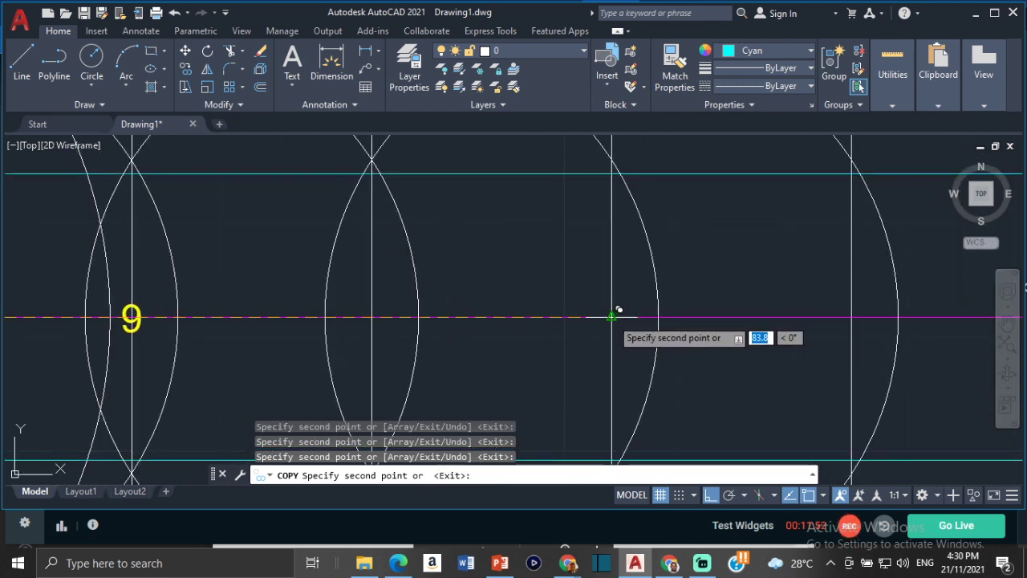
{"action": "mouse_move", "coordinate": [613, 315]}
{"action": "middle_mouse_down"}
{"action": "mouse_move", "coordinate": [612, 335]}
{"action": "mouse_move", "coordinate": [566, 340]}
{"action": "middle_mouse_up"}
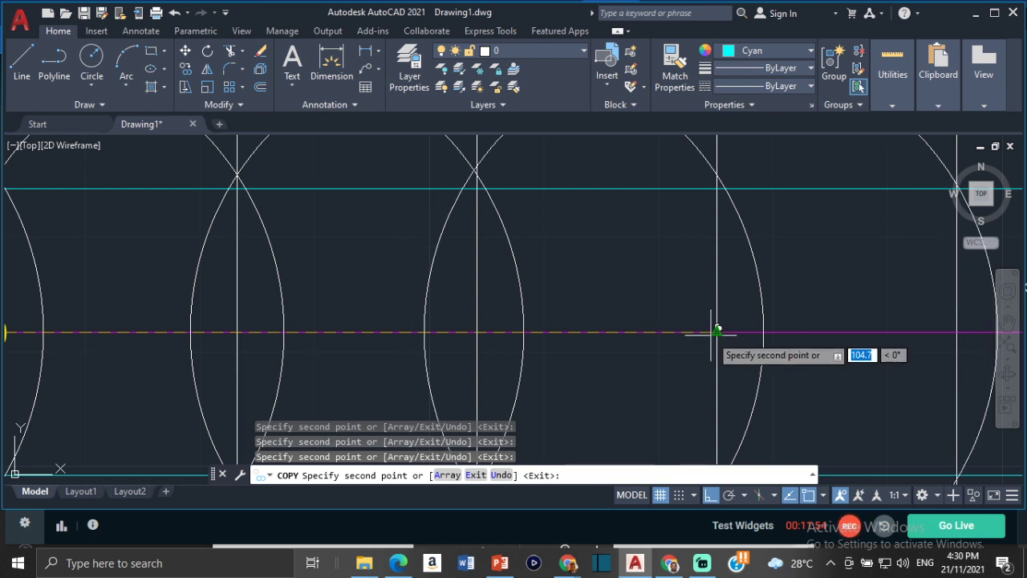
{"action": "mouse_move", "coordinate": [726, 321]}
{"action": "middle_mouse_down"}
{"action": "mouse_move", "coordinate": [676, 325]}
{"action": "mouse_move", "coordinate": [722, 332]}
{"action": "middle_mouse_up"}
{"action": "left_click", "coordinate": [436, 329]}
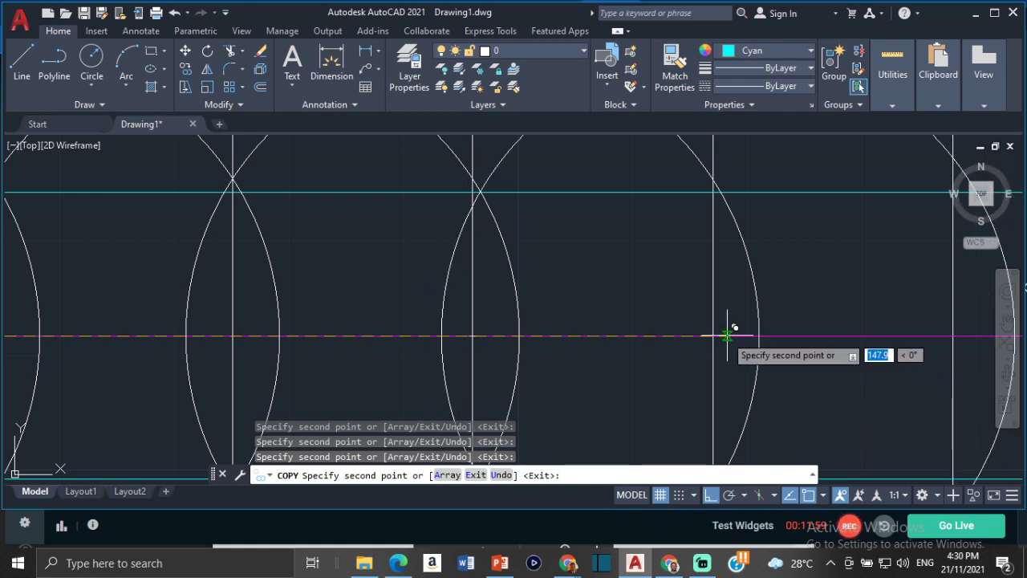
Step: Place the remaining inner circle copies at the center-line crossings of the seventh grid line through the far vertical end line, finishing the copying
{"action": "middle_click_drag", "start_coordinate": [729, 329], "coordinate": [687, 307]}
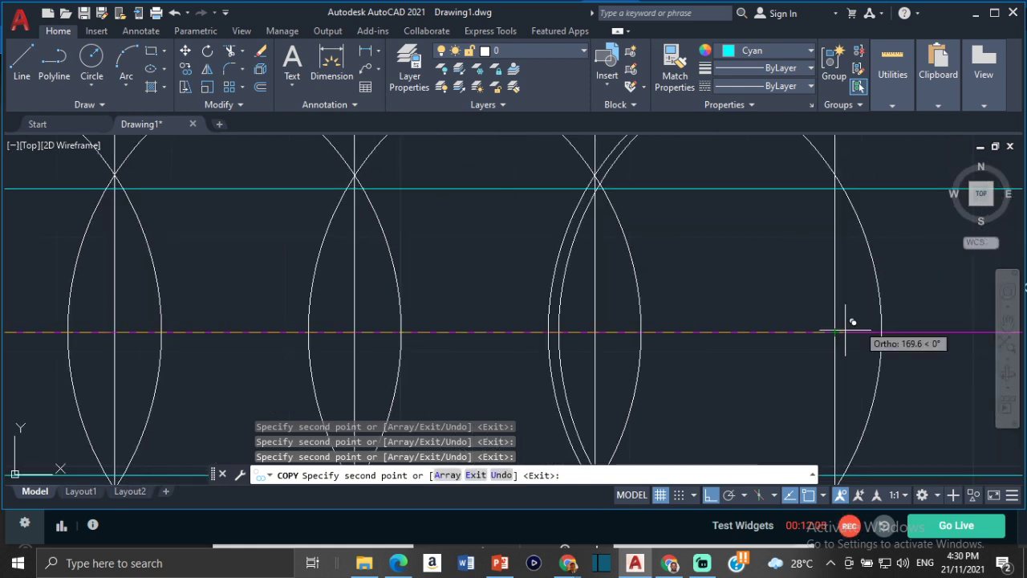
{"action": "scroll", "coordinate": [845, 329], "scroll_direction": "down", "scroll_amount": 2}
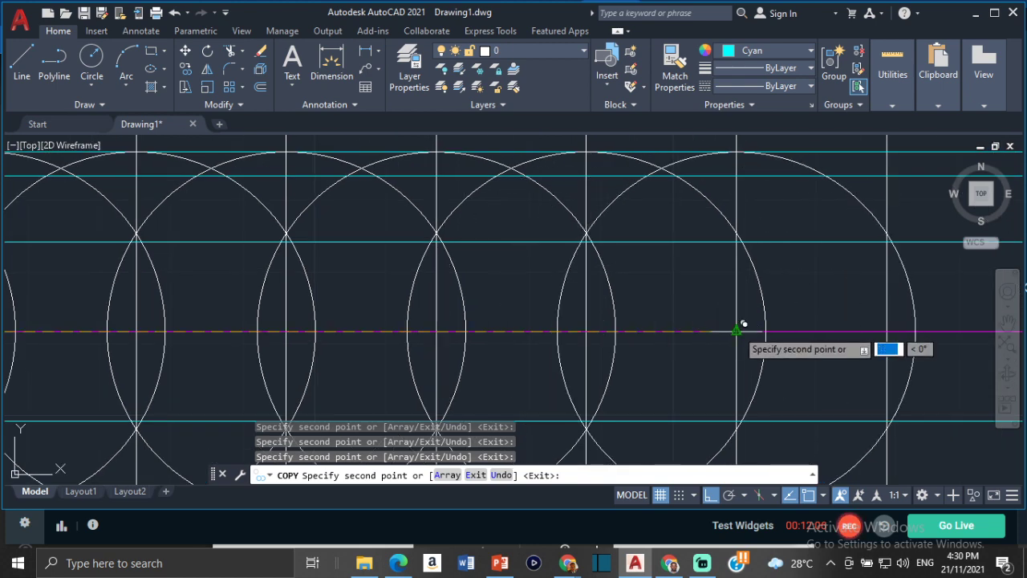
{"action": "middle_click_drag", "start_coordinate": [640, 307], "coordinate": [621, 309]}
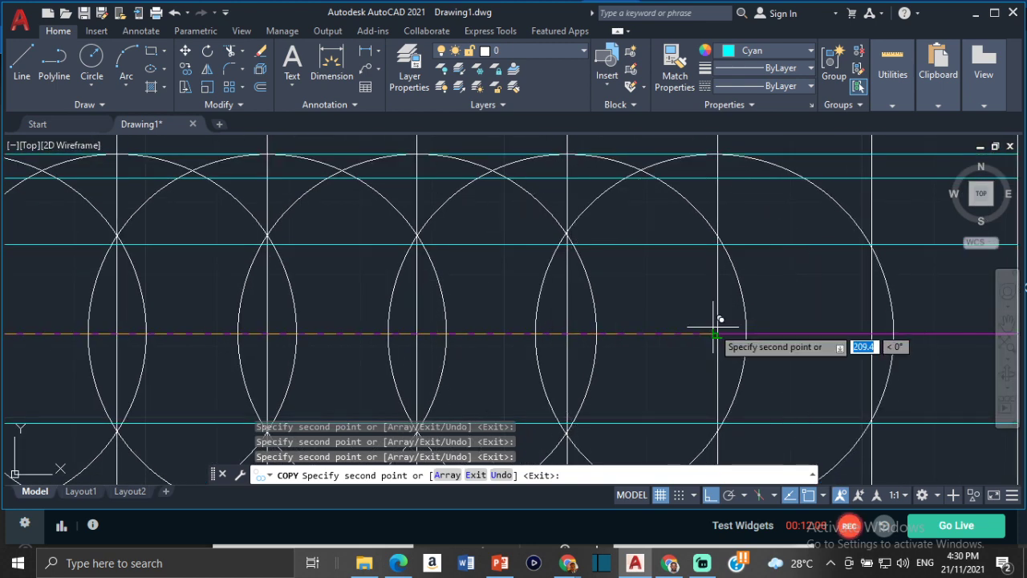
{"action": "middle_click_drag", "start_coordinate": [722, 326], "coordinate": [711, 324]}
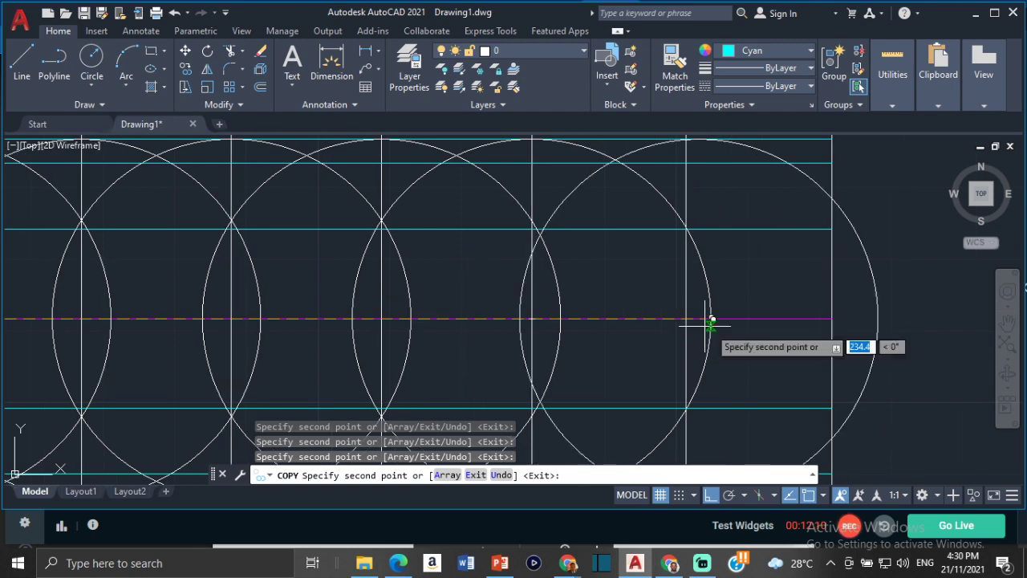
{"action": "left_click", "coordinate": [691, 317]}
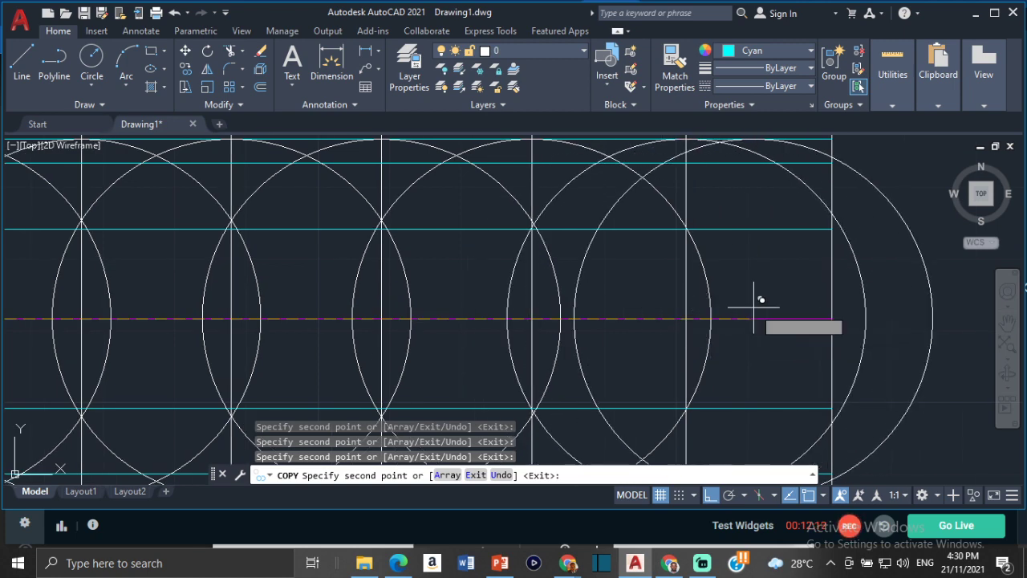
{"action": "scroll", "coordinate": [556, 284], "scroll_direction": "down", "scroll_amount": 2}
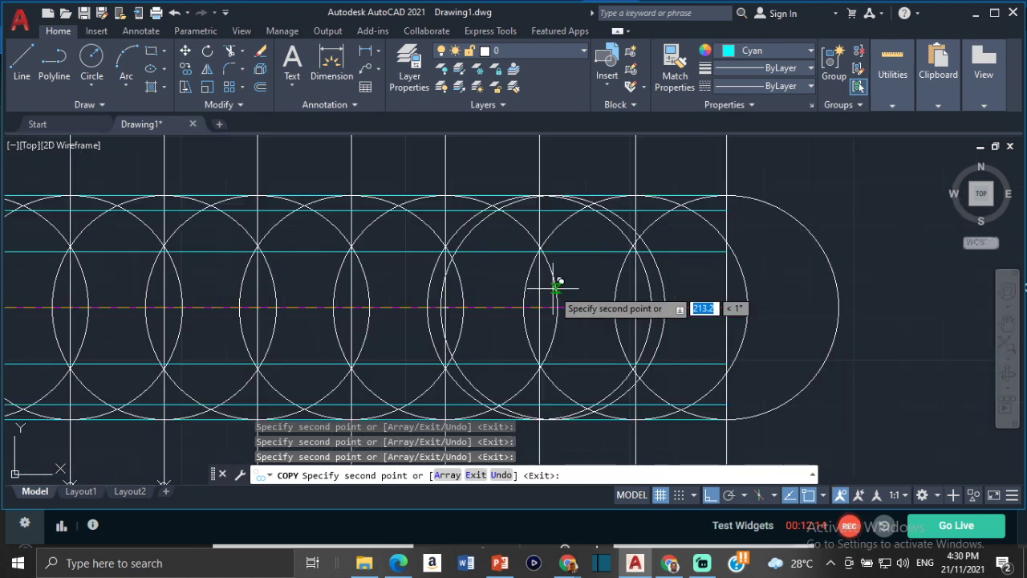
{"action": "key", "text": "Escape"}
{"action": "scroll", "coordinate": [425, 321], "scroll_direction": "down", "scroll_amount": 3}
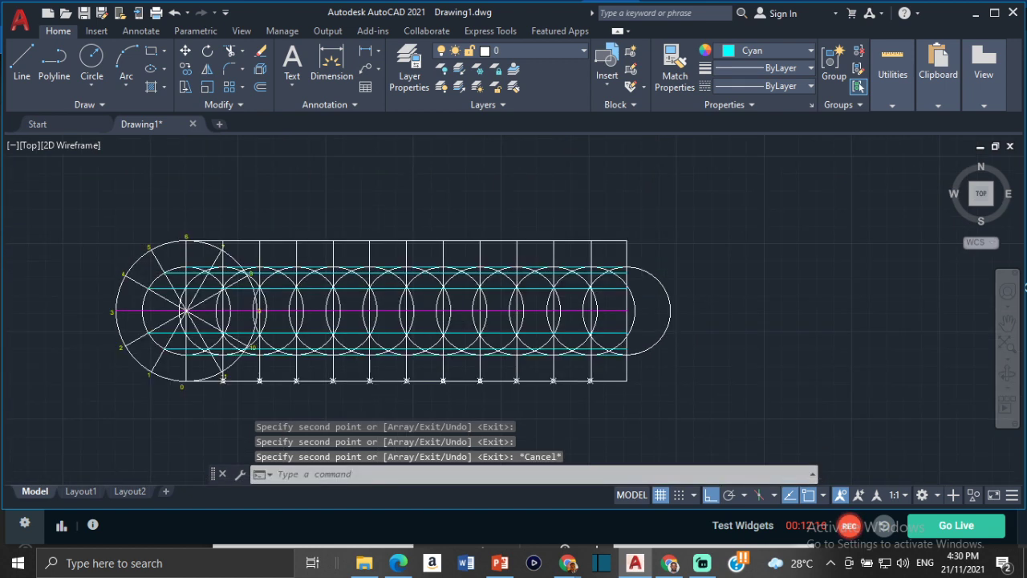
Step: Examine the row of copied circles and the division points from the numbered dial to the far end line
{"action": "scroll", "coordinate": [551, 281], "scroll_direction": "up", "scroll_amount": 6}
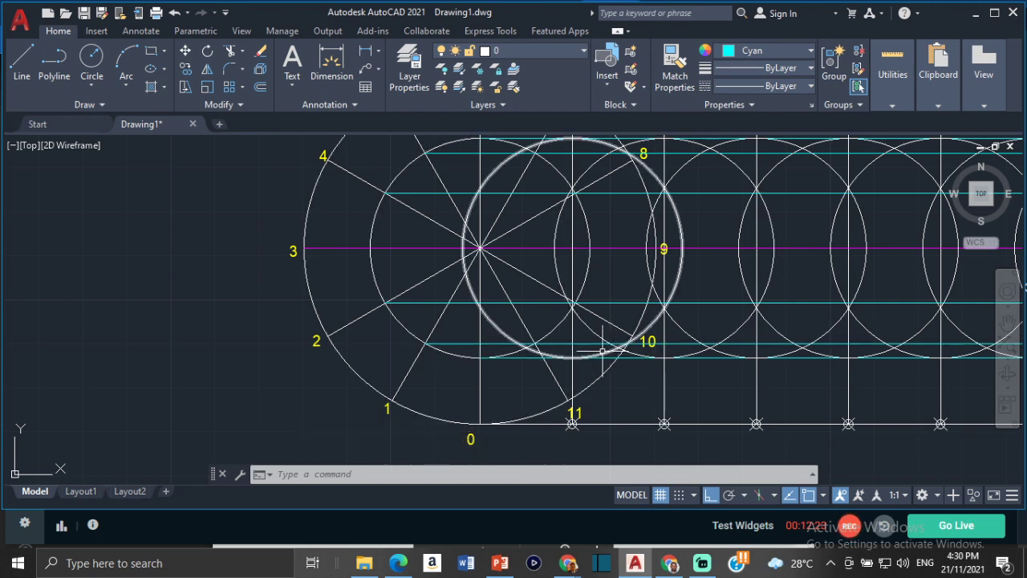
{"action": "middle_click_drag", "start_coordinate": [834, 325], "coordinate": [289, 345]}
{"action": "scroll", "coordinate": [628, 297], "scroll_direction": "down", "scroll_amount": 5}
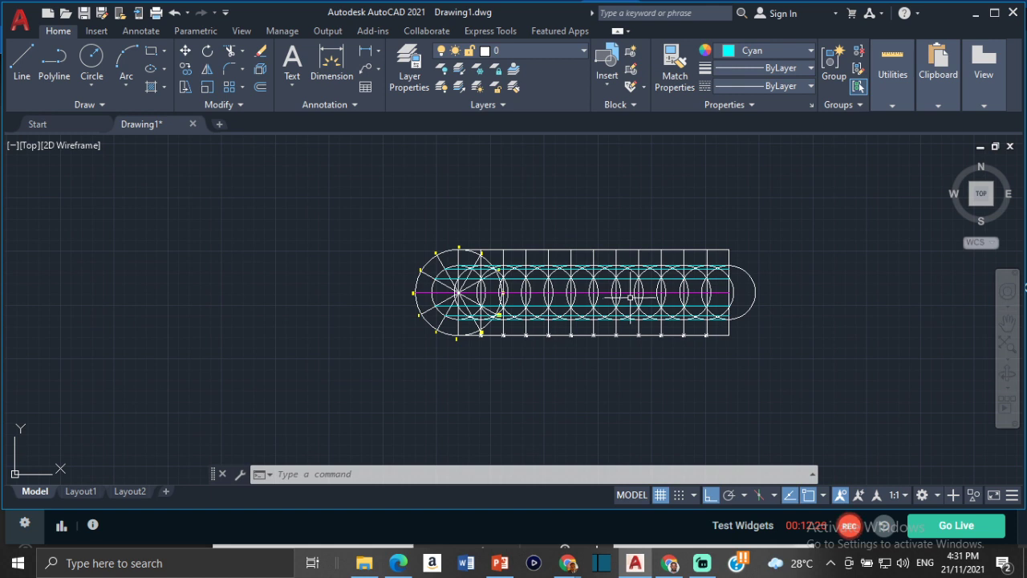
{"action": "scroll", "coordinate": [520, 335], "scroll_direction": "up", "scroll_amount": 4}
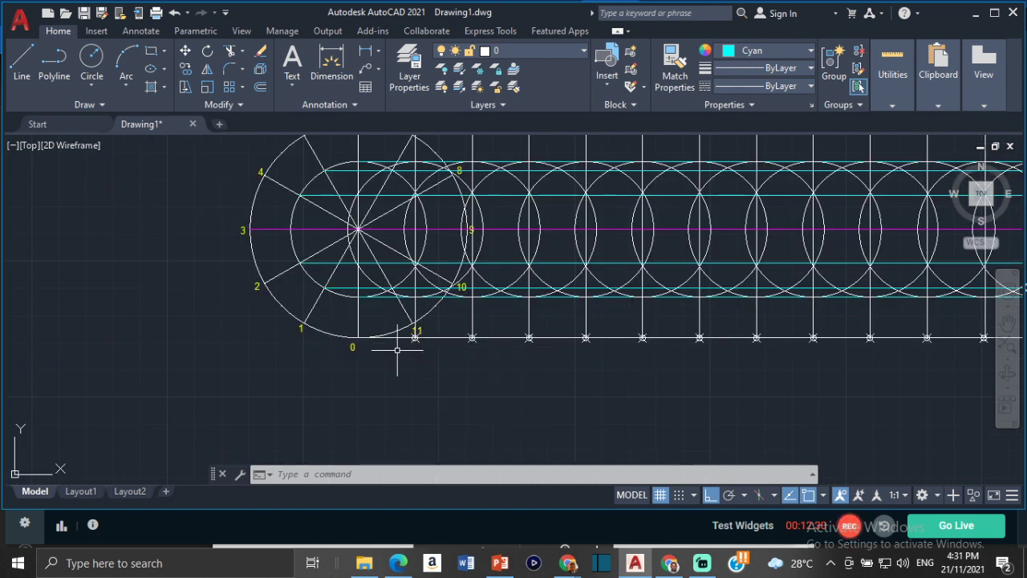
{"action": "scroll", "coordinate": [389, 338], "scroll_direction": "up", "scroll_amount": 2}
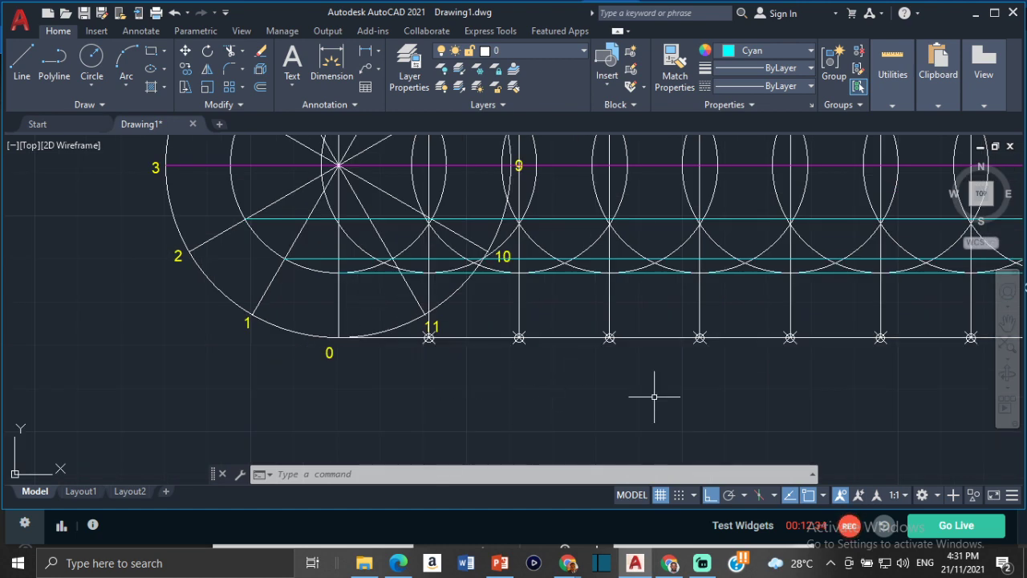
{"action": "scroll", "coordinate": [796, 341], "scroll_direction": "down", "scroll_amount": 2}
{"action": "middle_click_drag", "start_coordinate": [795, 348], "coordinate": [534, 394]}
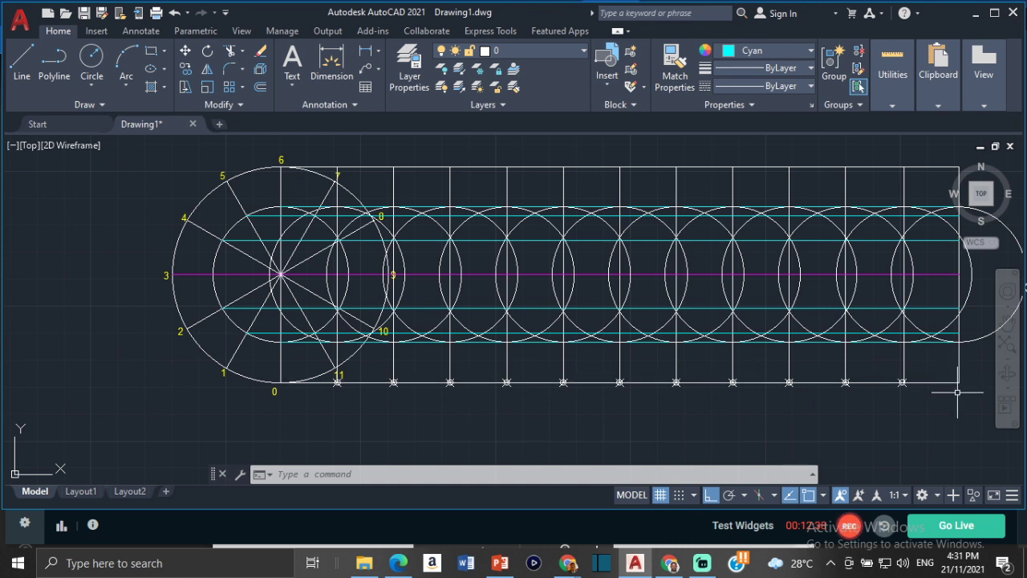
{"action": "scroll", "coordinate": [265, 290], "scroll_direction": "up", "scroll_amount": 2}
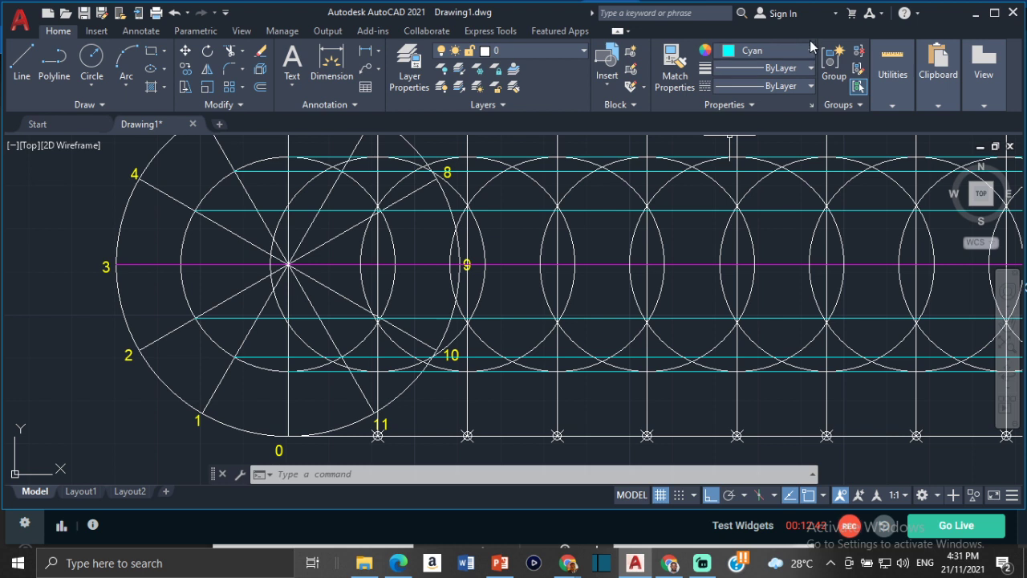
Step: Set the current drawing color to Green for new objects
{"action": "left_click", "coordinate": [784, 52]}
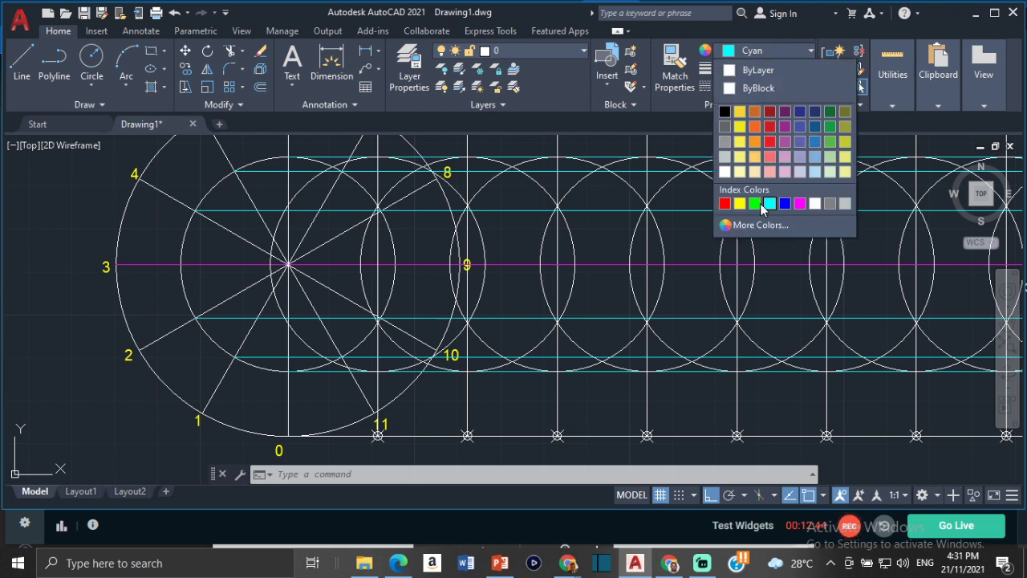
{"action": "left_click", "coordinate": [754, 204]}
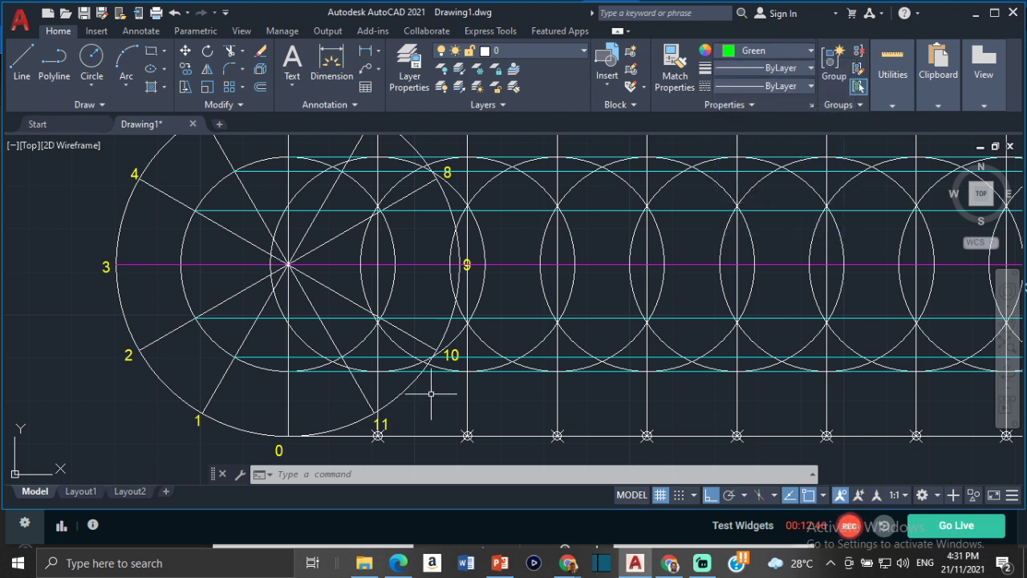
{"action": "key", "text": "Escape"}
{"action": "key", "text": "Escape"}
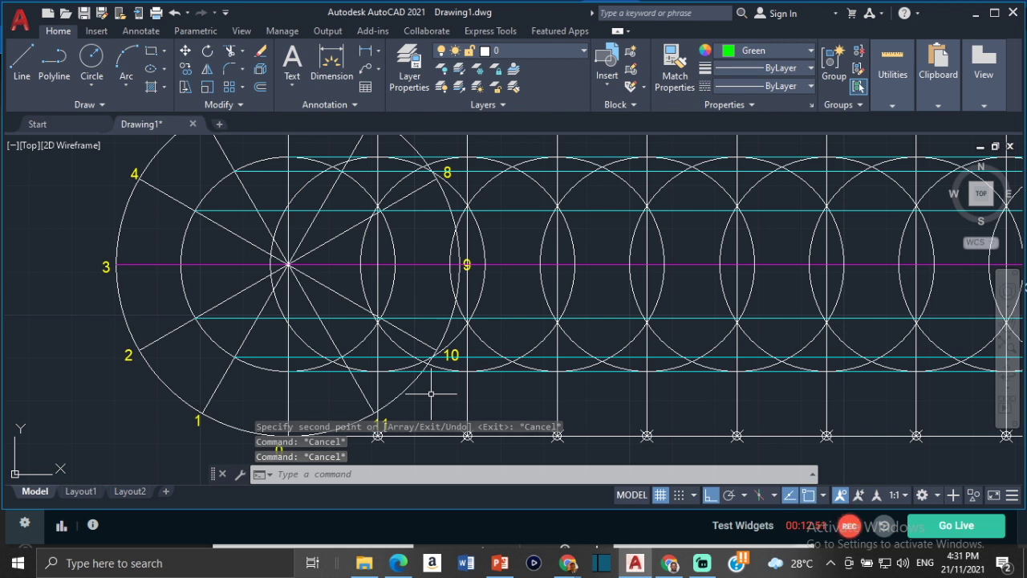
Step: Start a spline at the bottom of the dial's inner circle and turn Ortho mode off for its free-angle segments
{"action": "type", "text": "SP"}
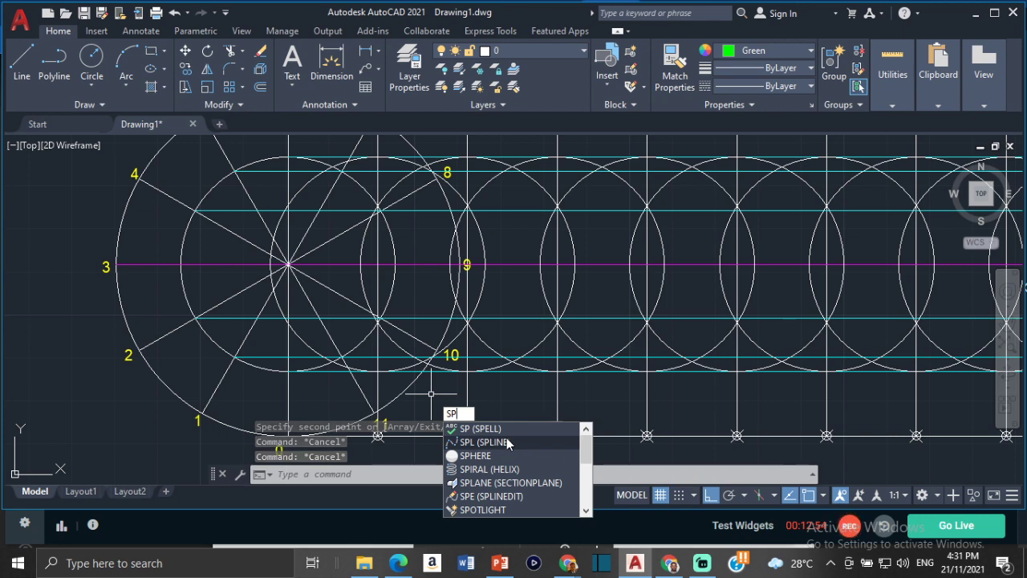
{"action": "left_click", "coordinate": [507, 443]}
{"action": "middle_click_drag", "start_coordinate": [281, 370], "coordinate": [439, 361]}
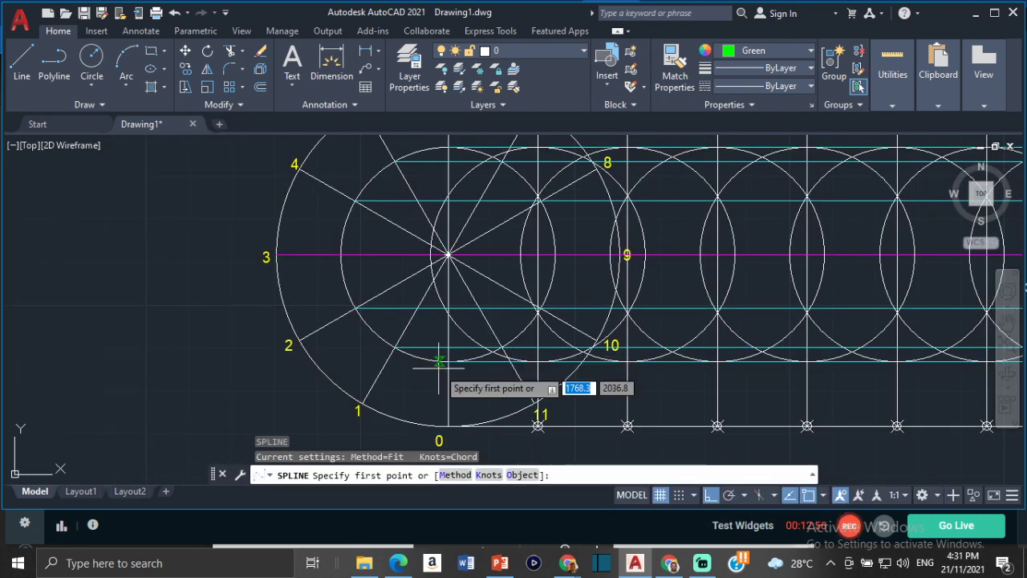
{"action": "scroll", "coordinate": [439, 361], "scroll_direction": "up", "scroll_amount": 5}
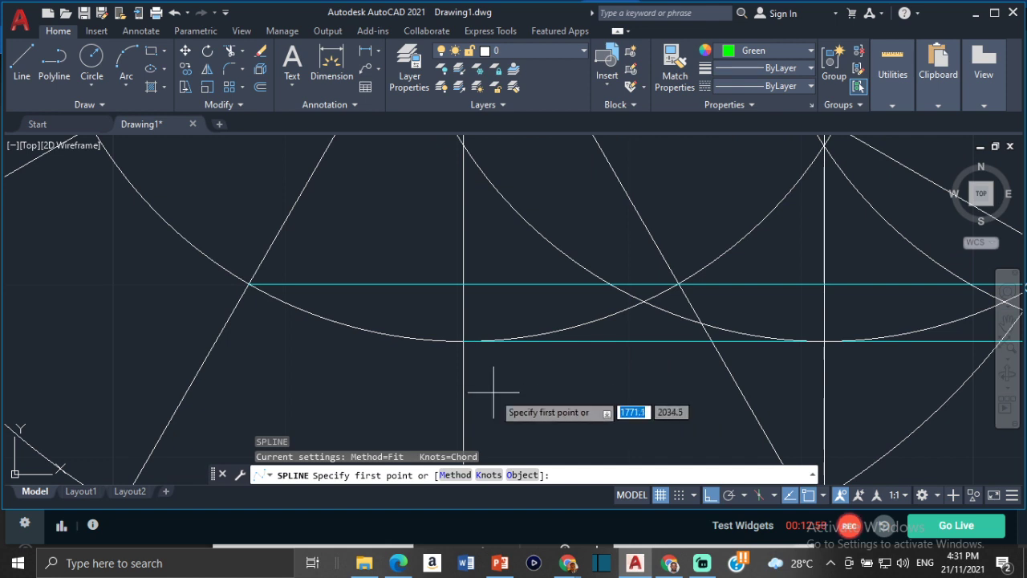
{"action": "left_click", "coordinate": [463, 341]}
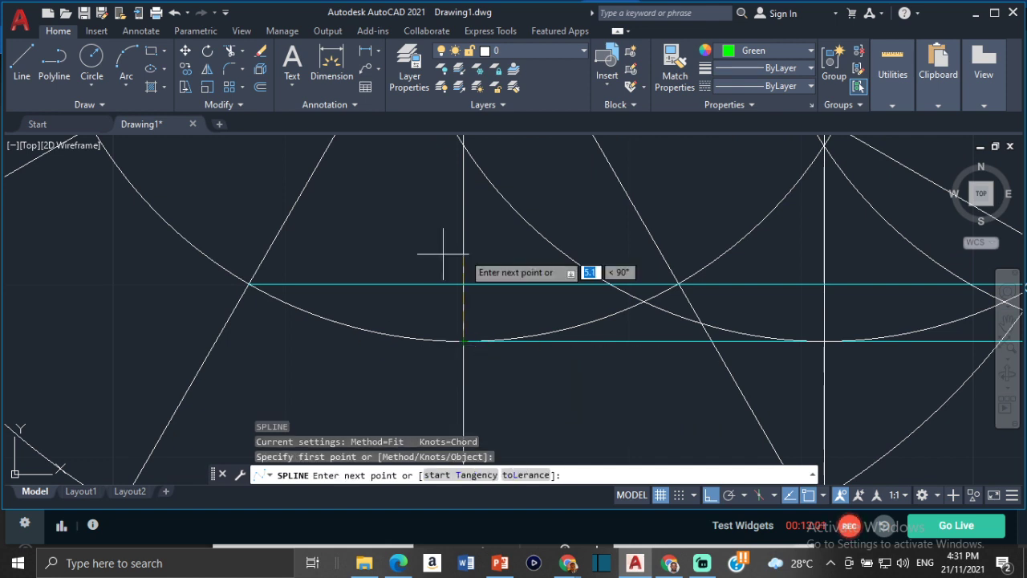
{"action": "left_click", "coordinate": [710, 497]}
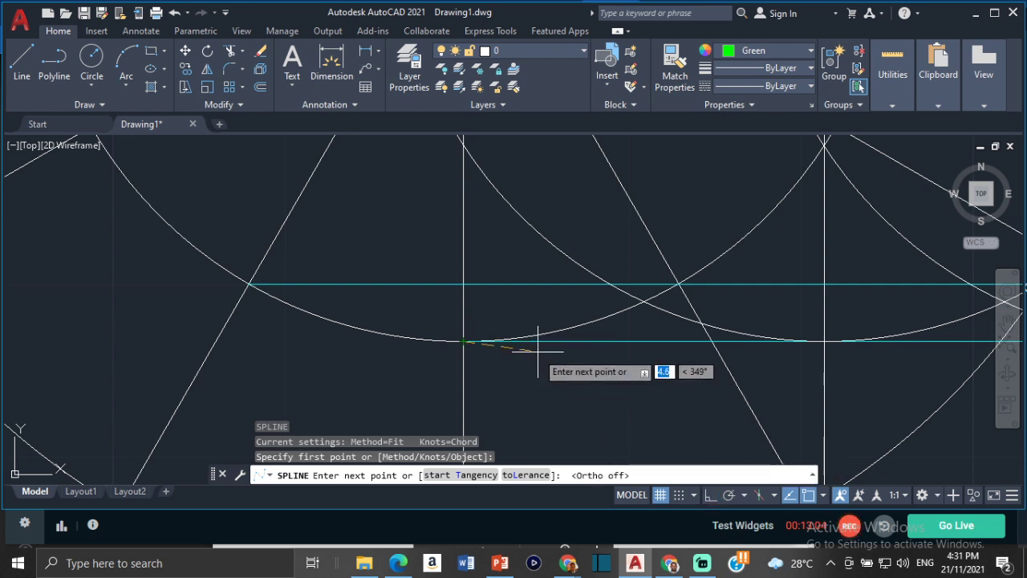
Step: Add spline fit points where the first and second copied circles cross the two successive cyan lines below the center line
{"action": "scroll", "coordinate": [521, 329], "scroll_direction": "down", "scroll_amount": 4}
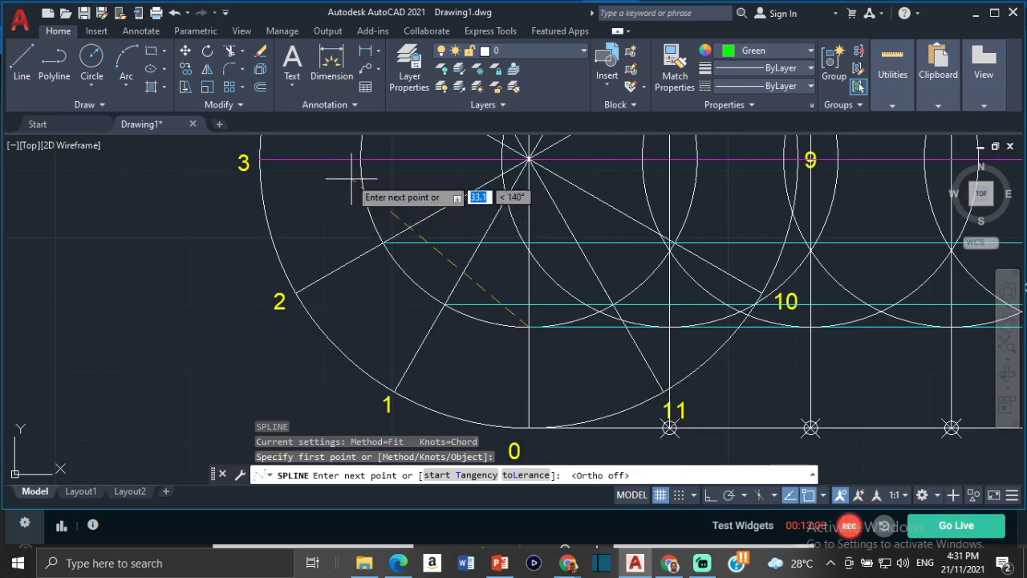
{"action": "scroll", "coordinate": [550, 331], "scroll_direction": "up", "scroll_amount": 3}
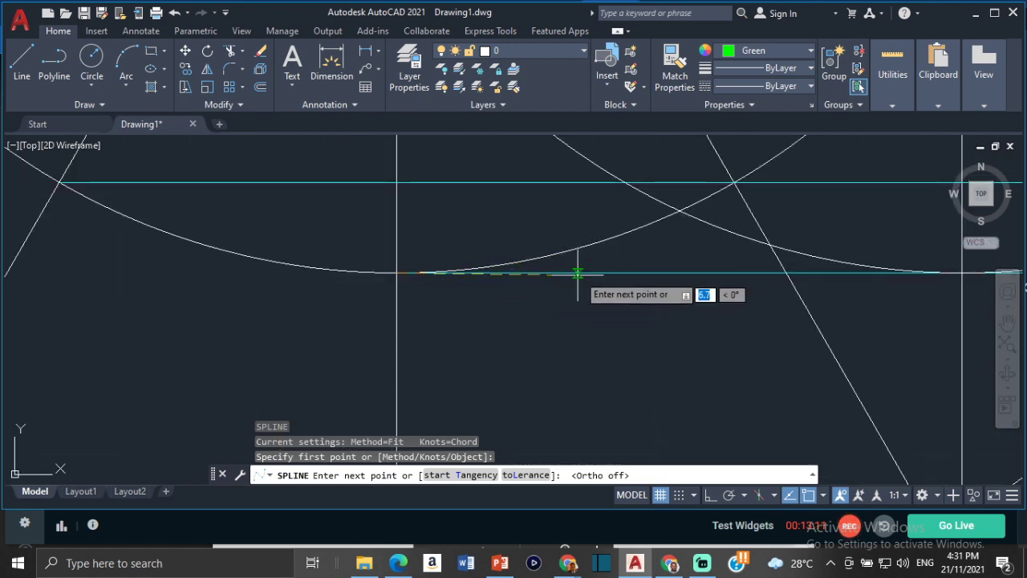
{"action": "scroll", "coordinate": [546, 275], "scroll_direction": "down", "scroll_amount": 2}
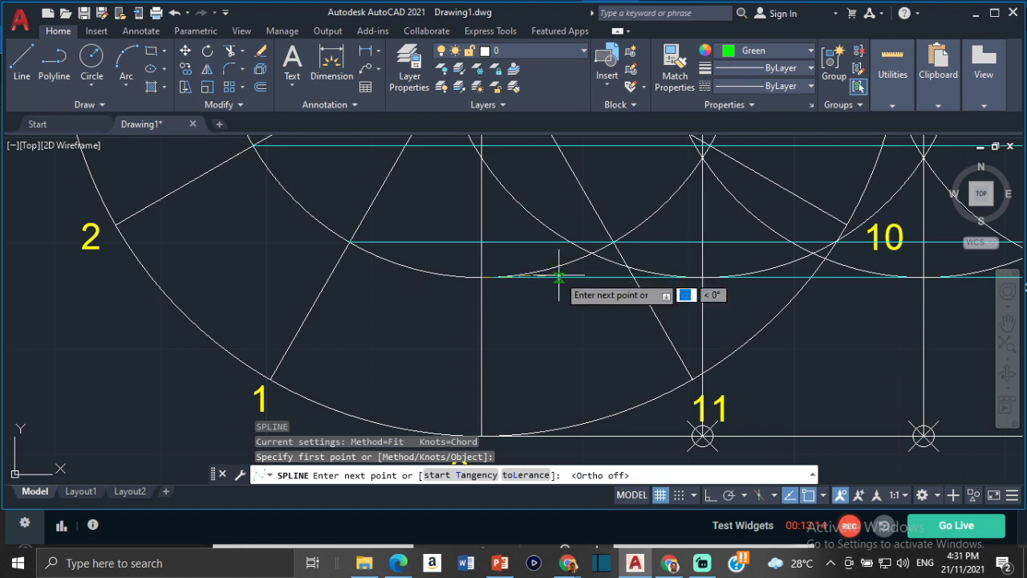
{"action": "middle_click_drag", "start_coordinate": [557, 275], "coordinate": [499, 352]}
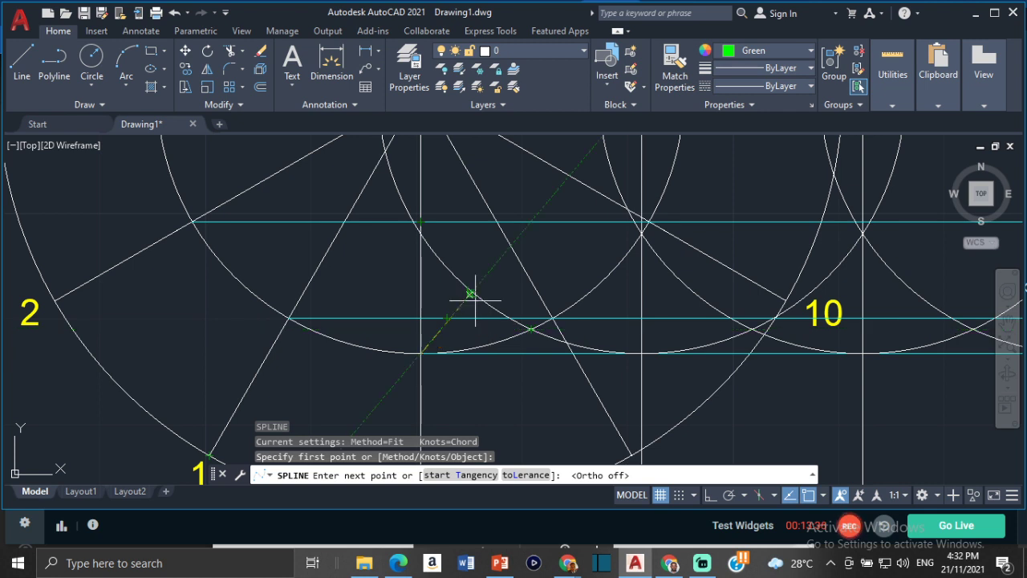
{"action": "scroll", "coordinate": [486, 311], "scroll_direction": "up", "scroll_amount": 2}
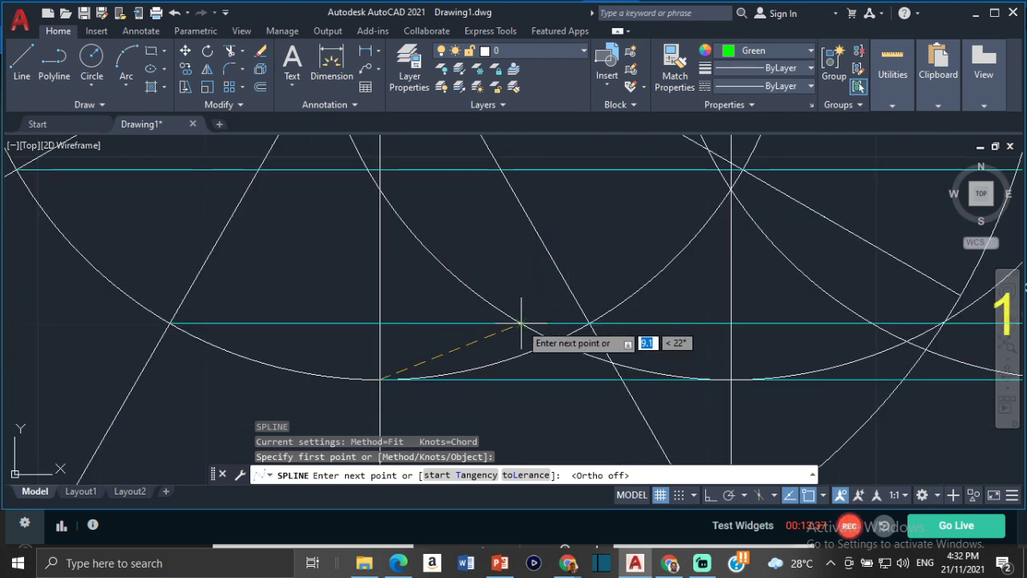
{"action": "left_click", "coordinate": [522, 325]}
{"action": "middle_click_drag", "start_coordinate": [623, 229], "coordinate": [542, 294]}
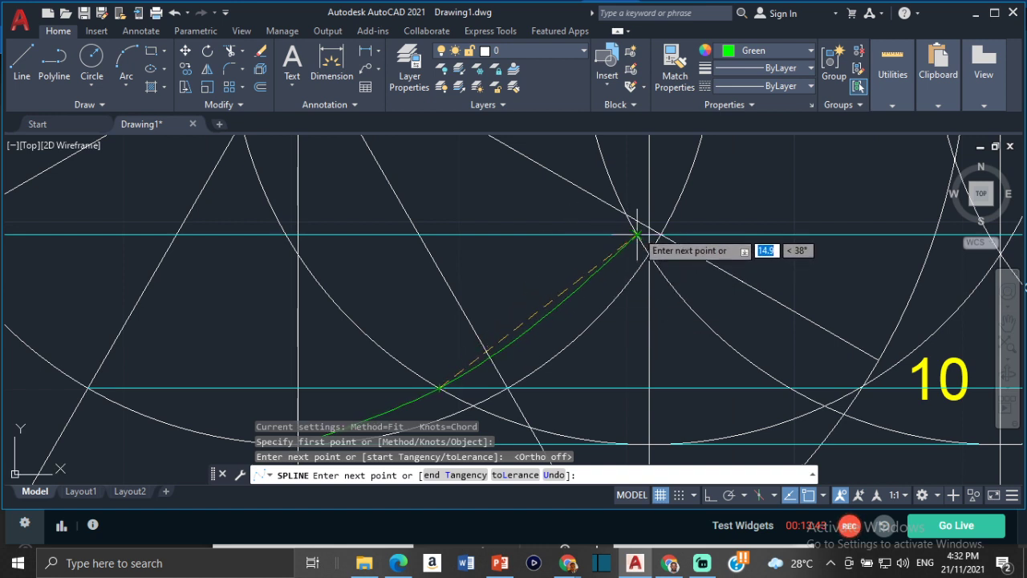
{"action": "left_click", "coordinate": [636, 235]}
Step: Add a spline fit point where the third copied circle meets the magenta center line beside the 9 label
{"action": "mouse_move", "coordinate": [642, 230]}
{"action": "middle_mouse_down"}
{"action": "mouse_move", "coordinate": [644, 259]}
{"action": "mouse_move", "coordinate": [439, 391]}
{"action": "mouse_move", "coordinate": [460, 347]}
{"action": "middle_mouse_up"}
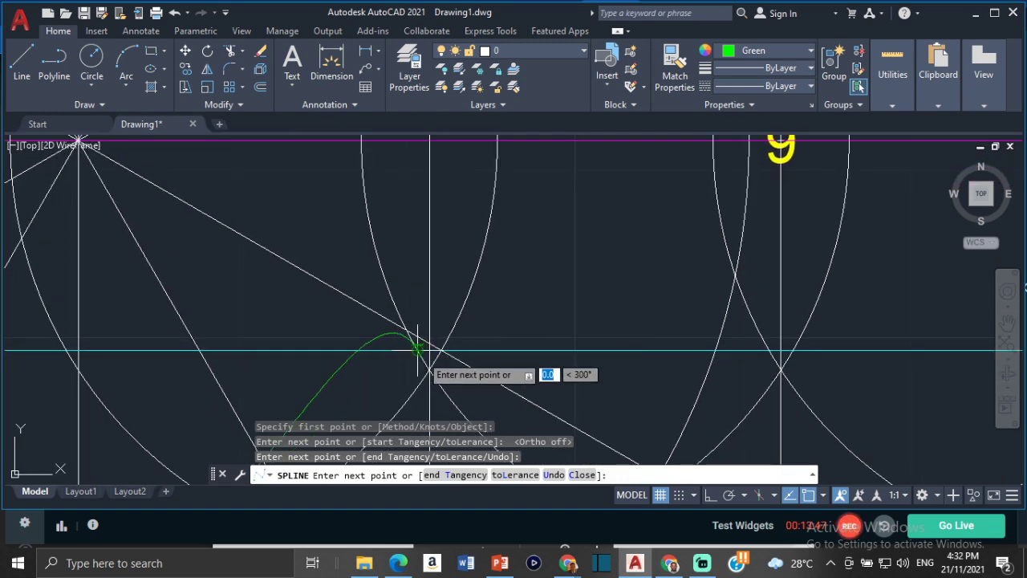
{"action": "middle_click_drag", "start_coordinate": [714, 224], "coordinate": [718, 317]}
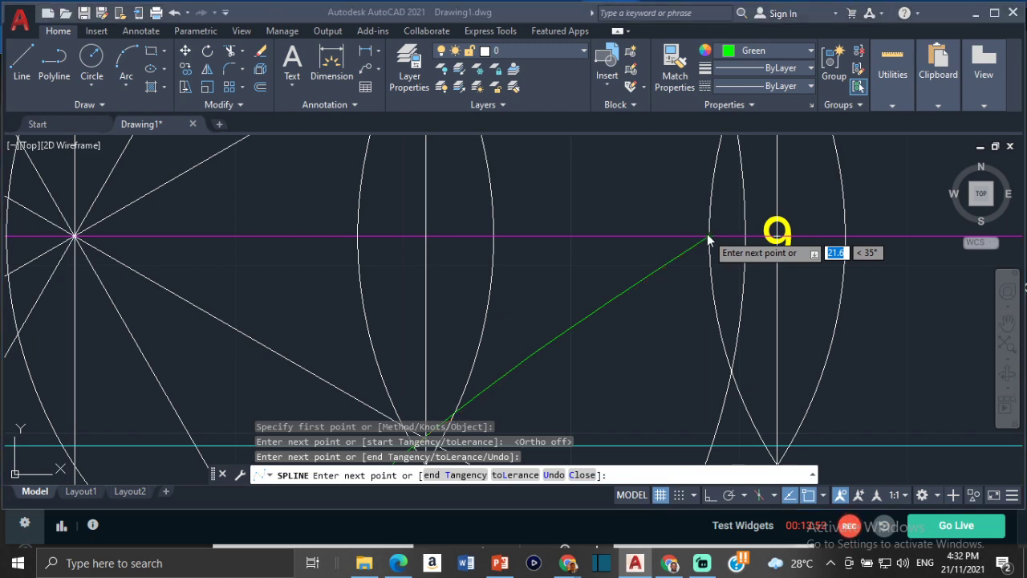
{"action": "scroll", "coordinate": [709, 285], "scroll_direction": "down", "scroll_amount": 3}
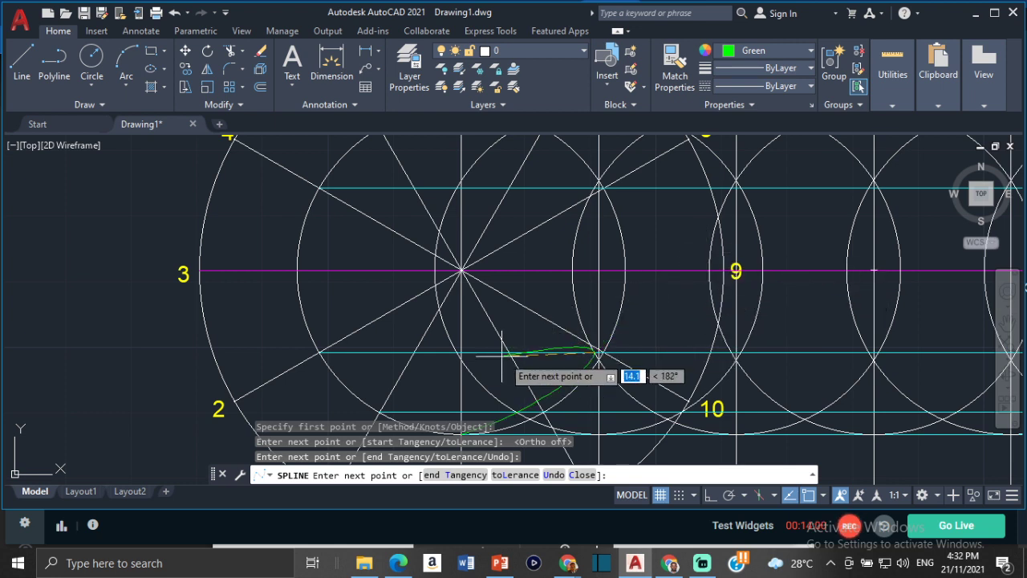
{"action": "scroll", "coordinate": [734, 271], "scroll_direction": "up", "scroll_amount": 2}
{"action": "left_click", "coordinate": [703, 271]}
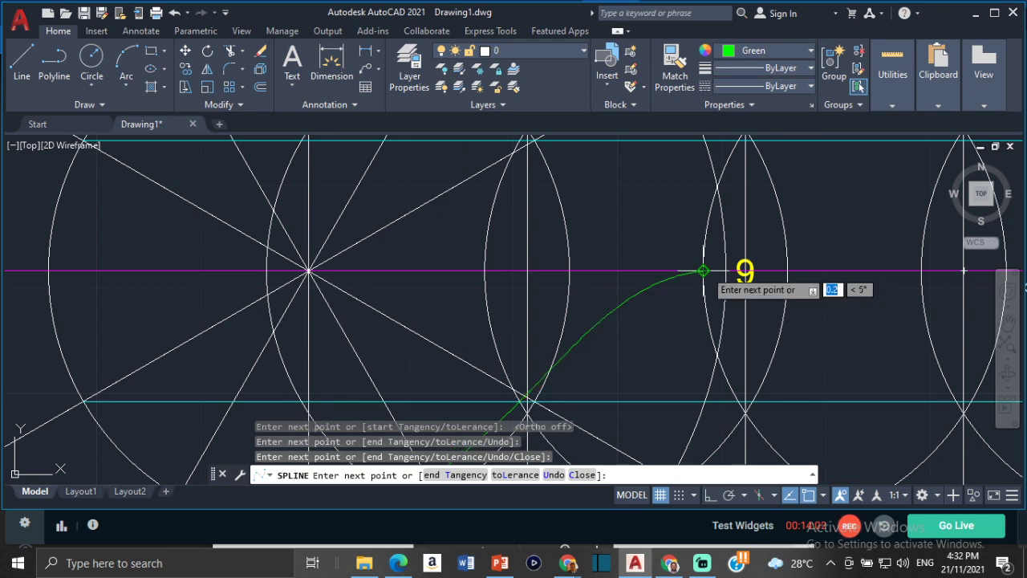
Step: Add a spline fit point where the fourth copied circle crosses the first cyan line above the center line
{"action": "scroll", "coordinate": [692, 314], "scroll_direction": "down", "scroll_amount": 2}
{"action": "middle_click_drag", "start_coordinate": [692, 314], "coordinate": [702, 345]}
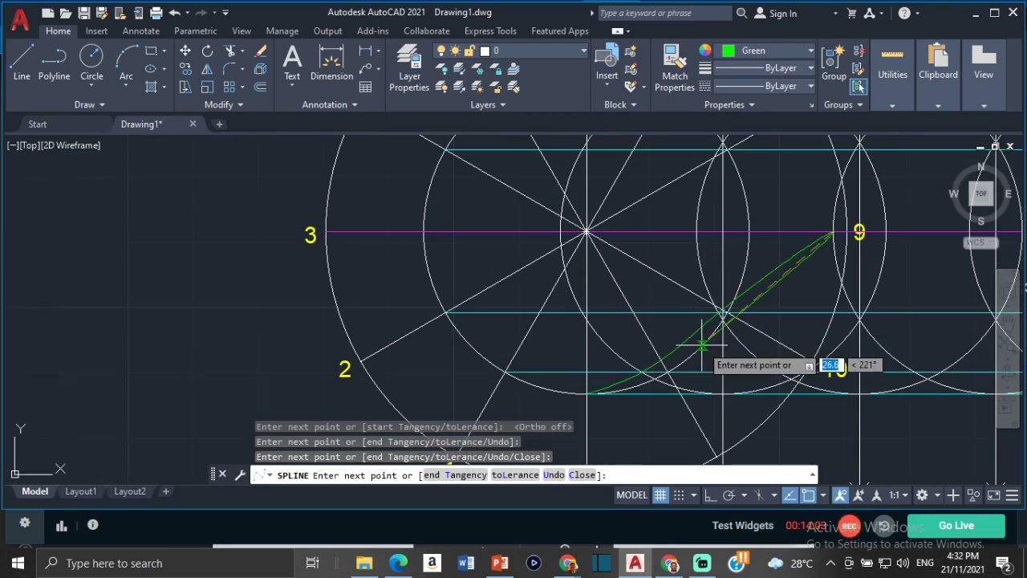
{"action": "scroll", "coordinate": [702, 345], "scroll_direction": "up", "scroll_amount": 2}
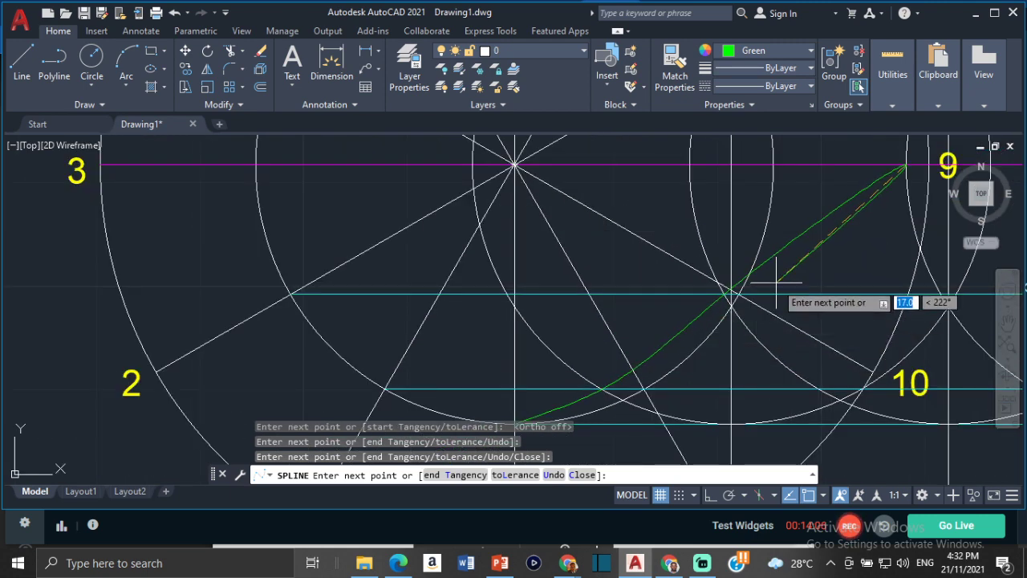
{"action": "middle_click_drag", "start_coordinate": [791, 248], "coordinate": [535, 392]}
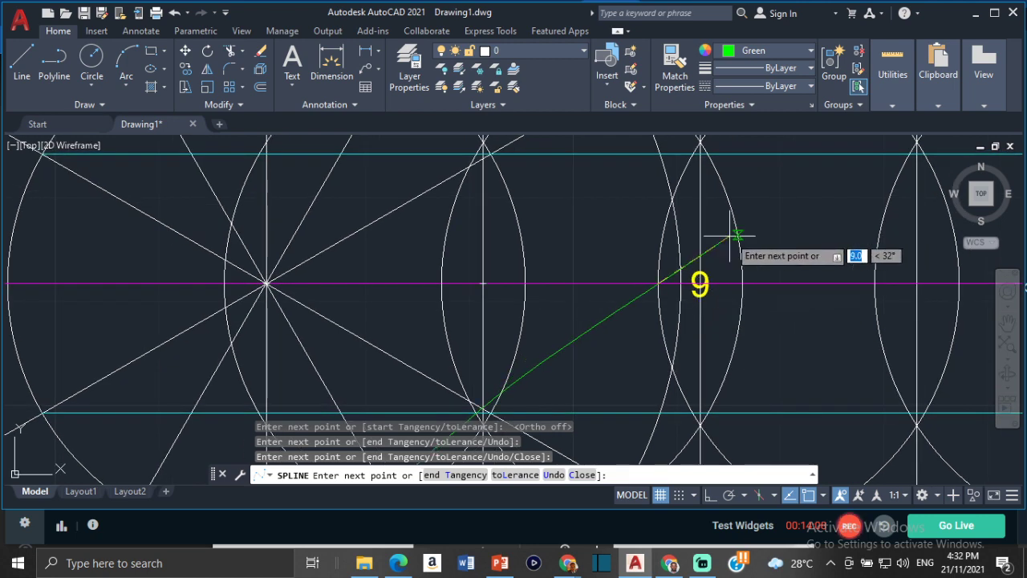
{"action": "middle_click_drag", "start_coordinate": [730, 235], "coordinate": [653, 335]}
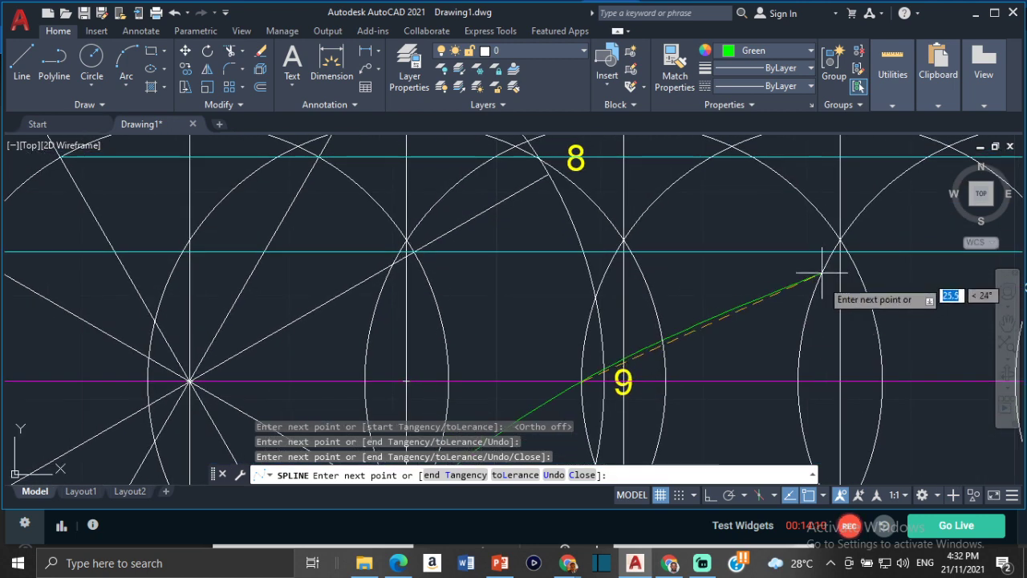
{"action": "middle_click_drag", "start_coordinate": [819, 280], "coordinate": [757, 339]}
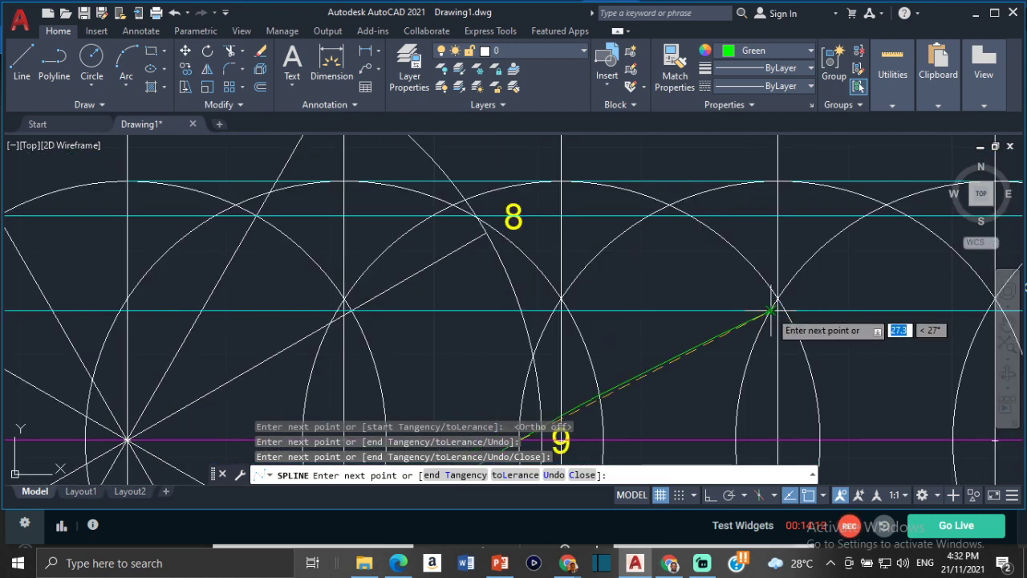
{"action": "left_click", "coordinate": [770, 309]}
Step: Add fit points at the fifth circle's crossing with the next cyan line and the sixth circle's top, and finish the spline
{"action": "middle_click_drag", "start_coordinate": [807, 275], "coordinate": [585, 326]}
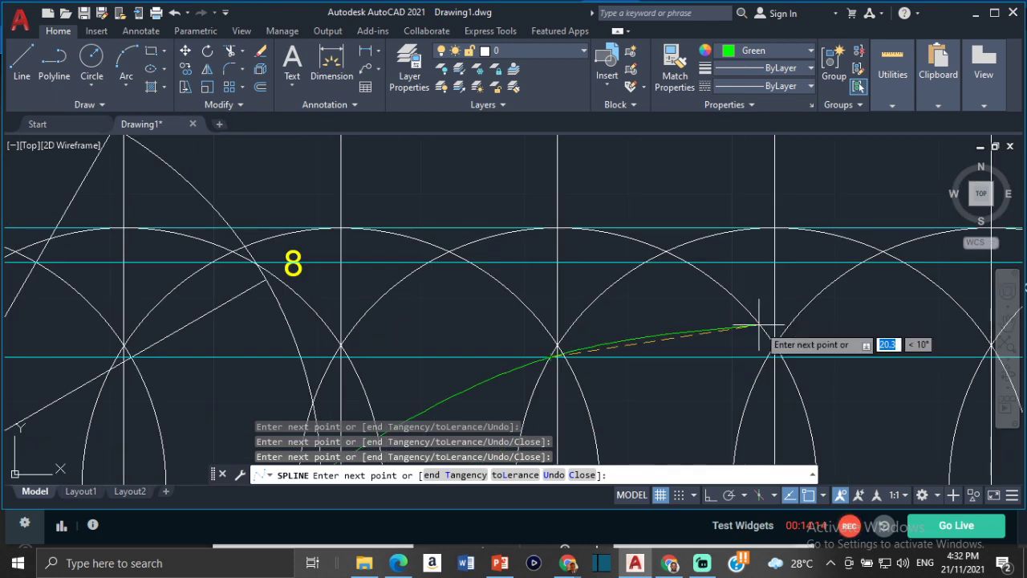
{"action": "left_click", "coordinate": [861, 263]}
{"action": "middle_click_drag", "start_coordinate": [861, 264], "coordinate": [569, 335]}
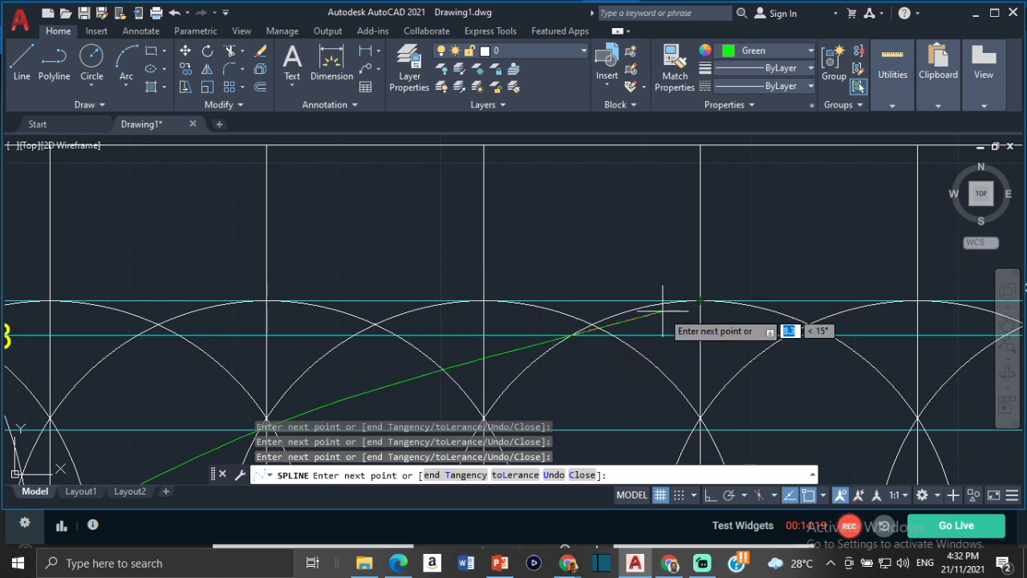
{"action": "middle_click_drag", "start_coordinate": [717, 298], "coordinate": [781, 276]}
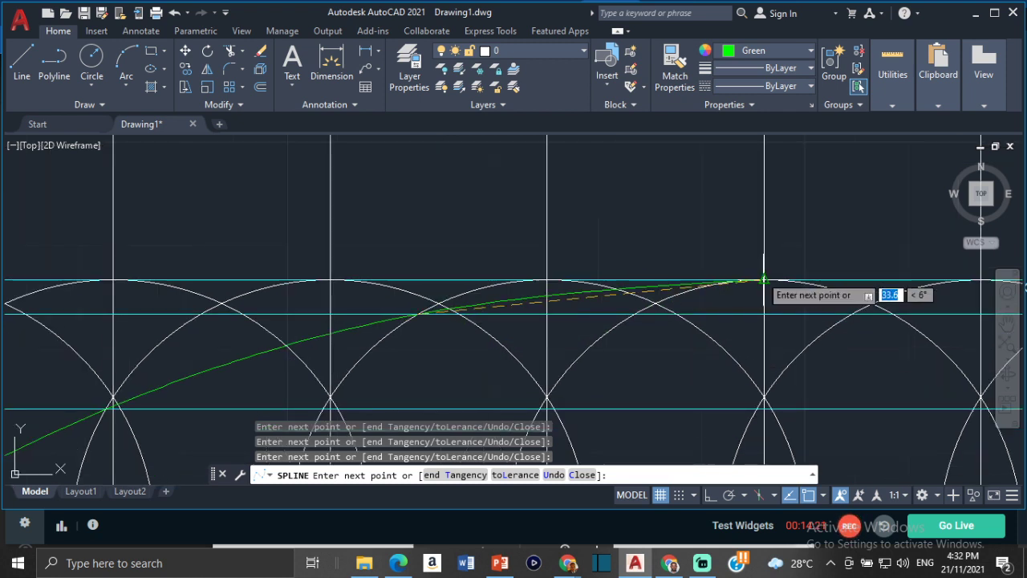
{"action": "left_click", "coordinate": [763, 280]}
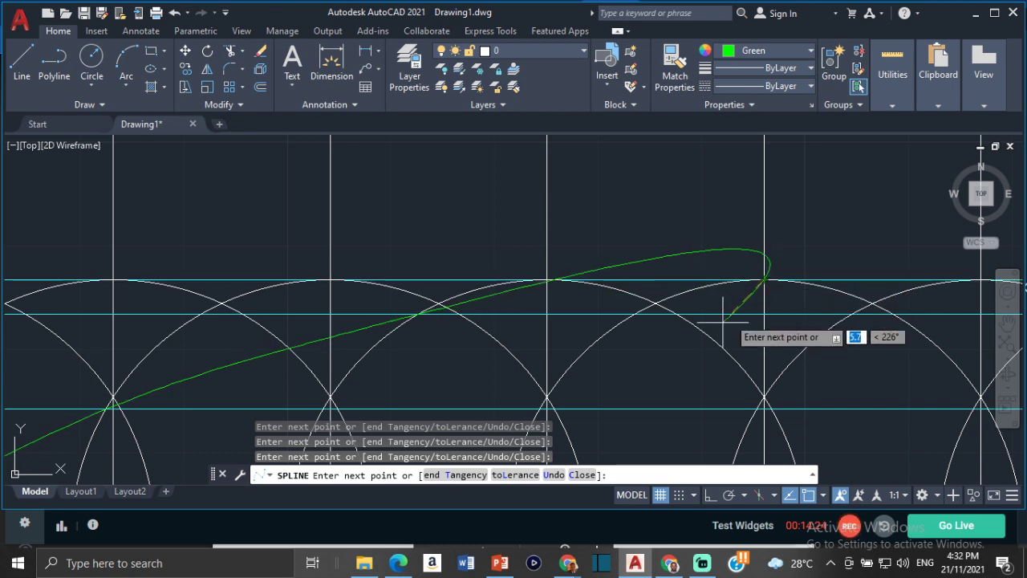
{"action": "key", "text": "Return"}
Step: Mirror the green spline about the vertical line through its upper end with Ortho on, keeping the source object
{"action": "scroll", "coordinate": [658, 288], "scroll_direction": "down", "scroll_amount": 6}
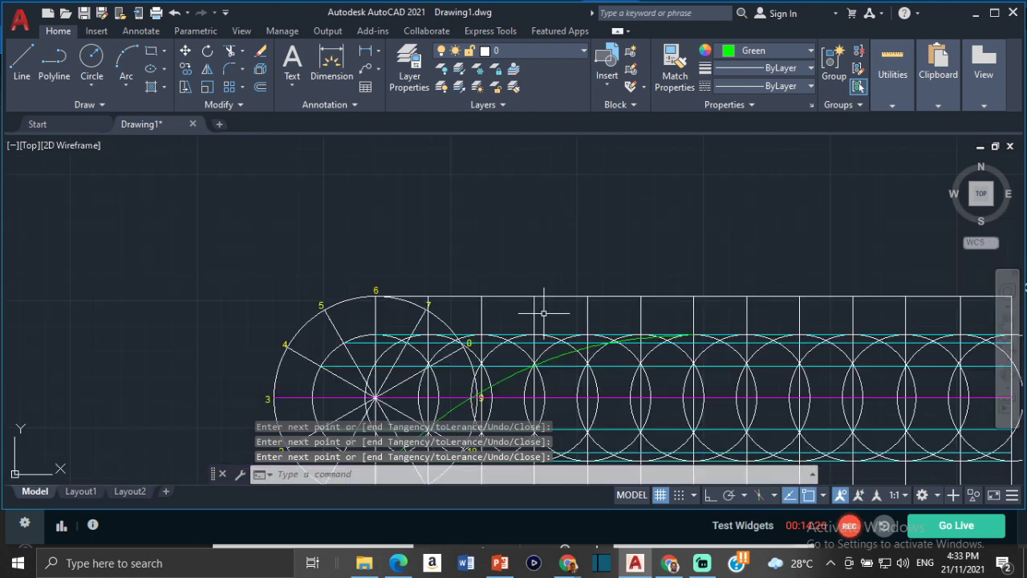
{"action": "middle_click_drag", "start_coordinate": [543, 305], "coordinate": [648, 245]}
{"action": "middle_click_drag", "start_coordinate": [761, 312], "coordinate": [664, 296]}
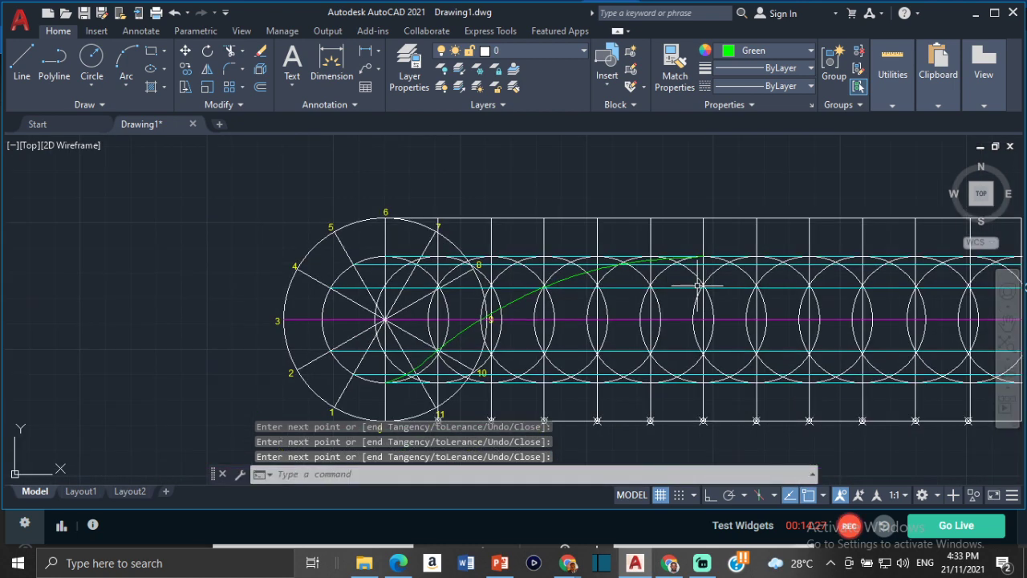
{"action": "middle_click_drag", "start_coordinate": [580, 298], "coordinate": [372, 270]}
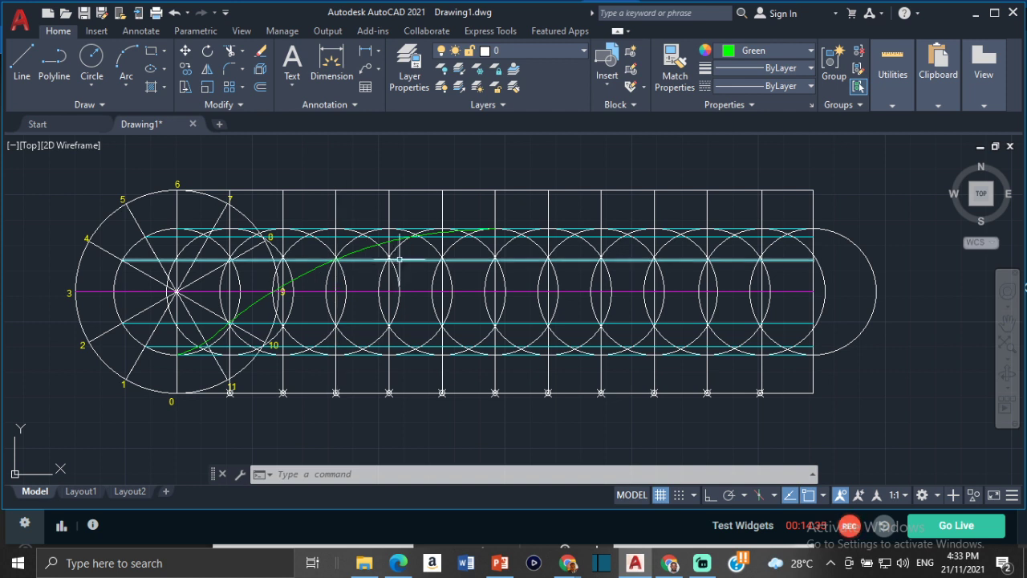
{"action": "left_click", "coordinate": [314, 273]}
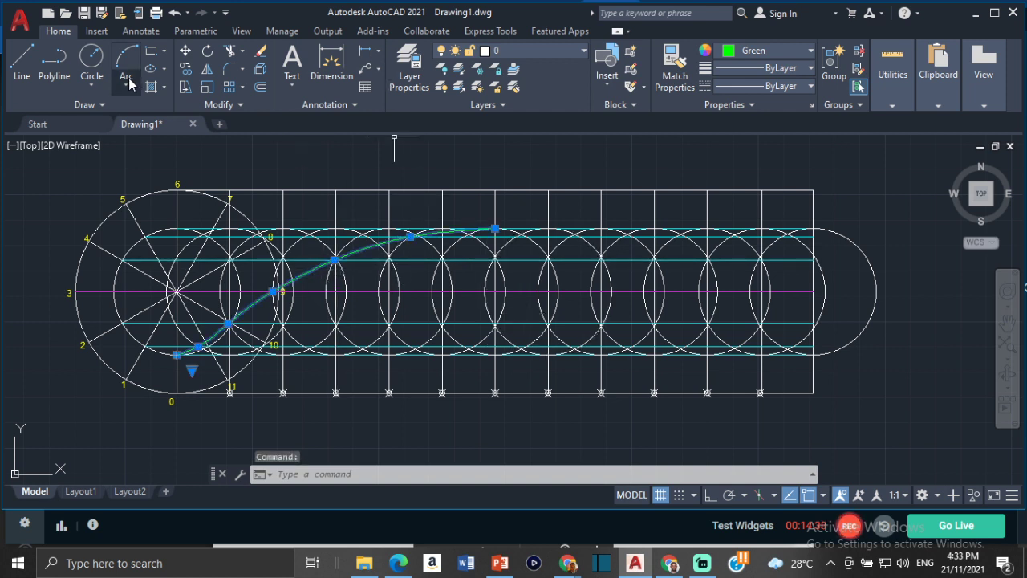
{"action": "left_click", "coordinate": [207, 68]}
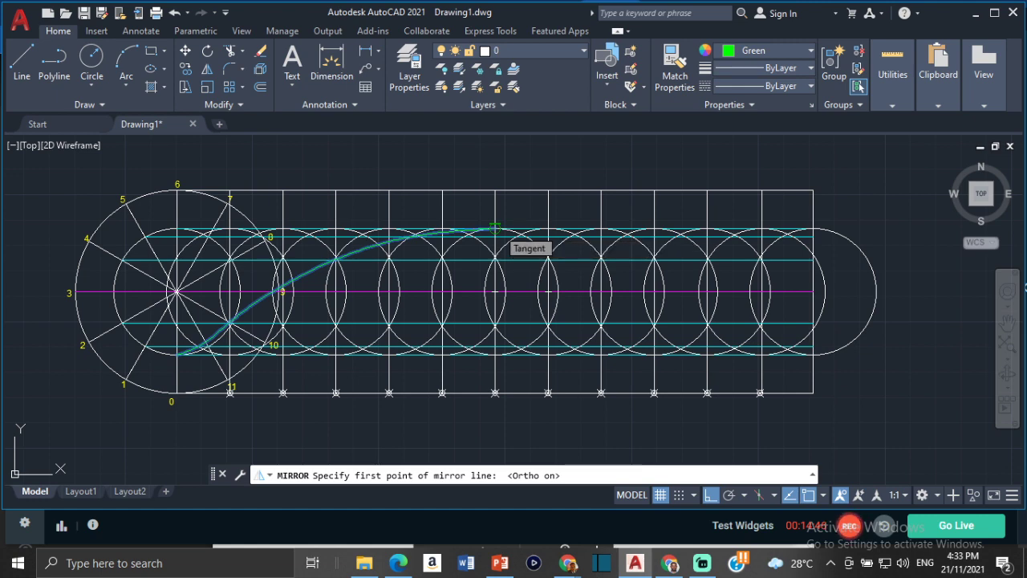
{"action": "left_click", "coordinate": [495, 228]}
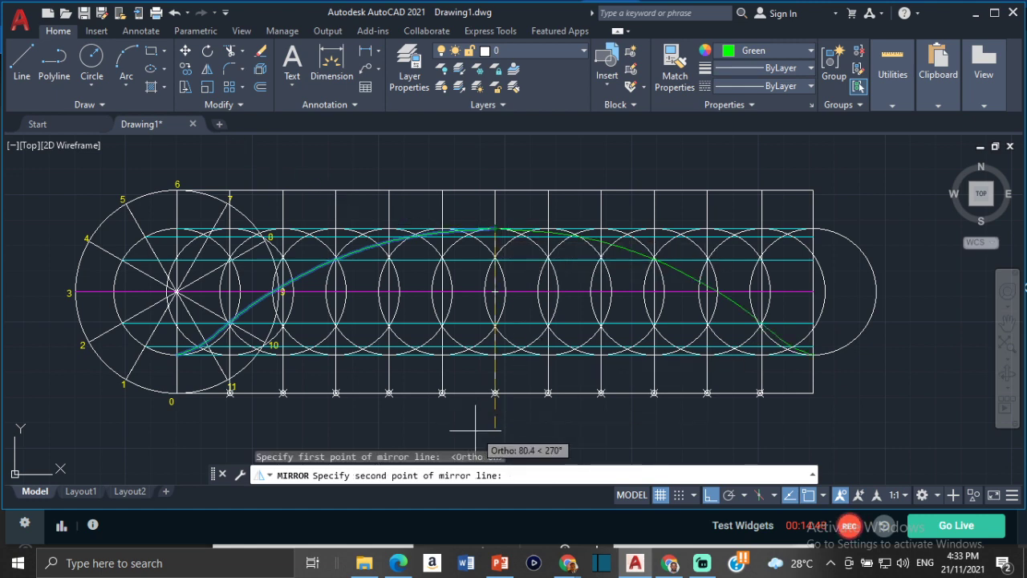
{"action": "middle_click_drag", "start_coordinate": [475, 429], "coordinate": [486, 362]}
{"action": "left_click", "coordinate": [518, 429]}
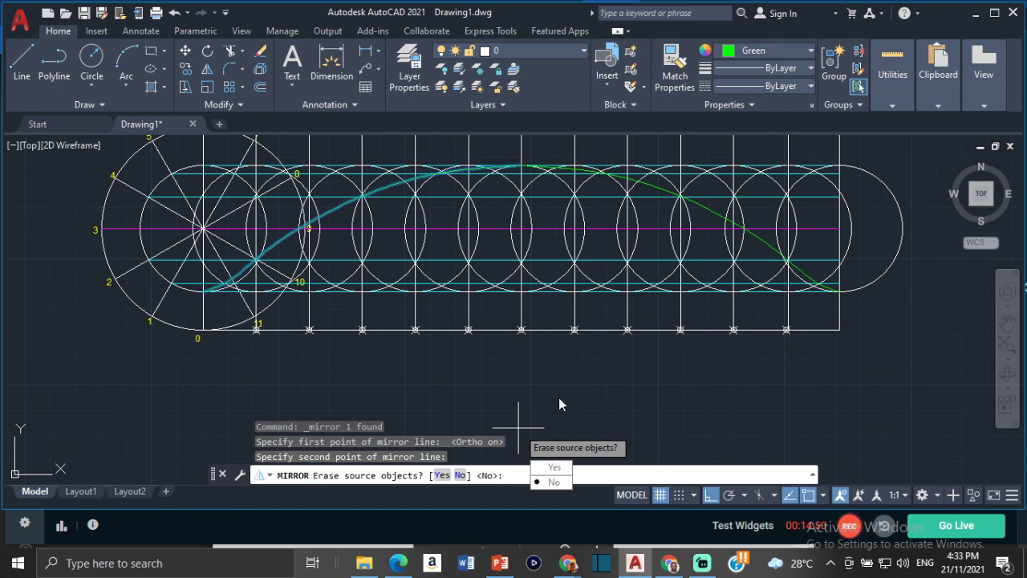
{"action": "left_click", "coordinate": [554, 482]}
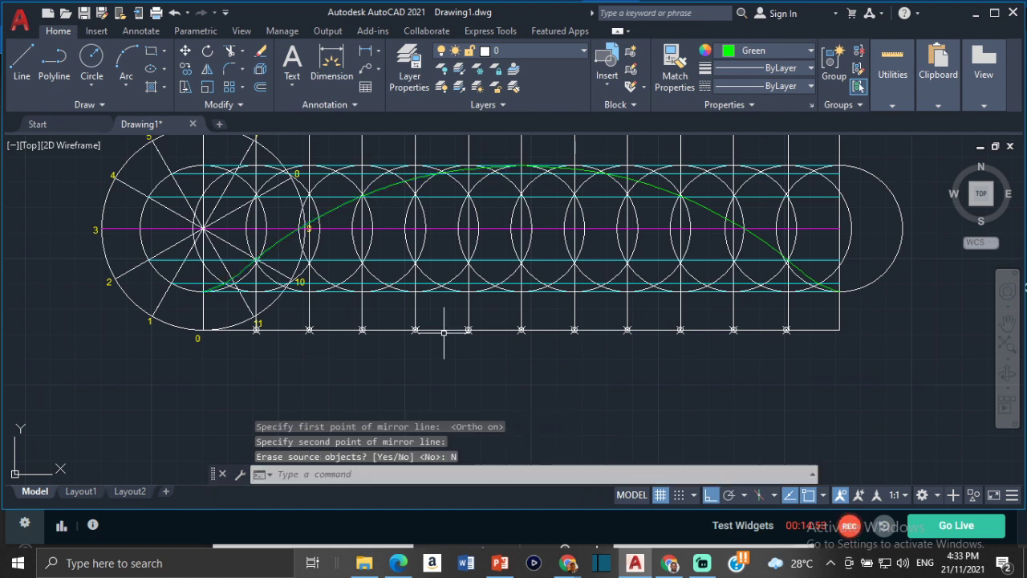
Step: Examine the green curve from its start at the dial up to where the two spline halves meet
{"action": "scroll", "coordinate": [200, 281], "scroll_direction": "up", "scroll_amount": 4}
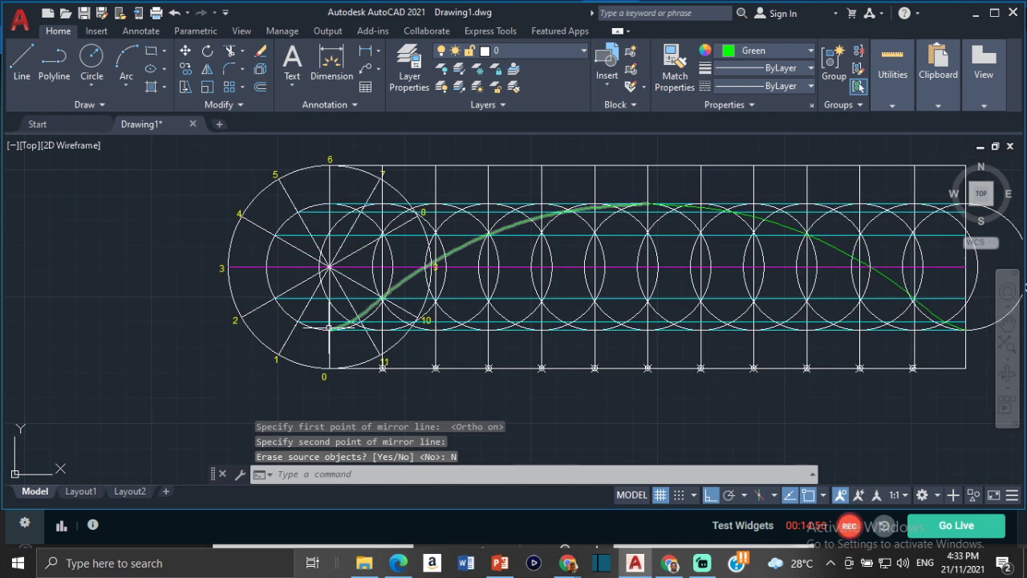
{"action": "scroll", "coordinate": [452, 287], "scroll_direction": "down", "scroll_amount": 1}
{"action": "scroll", "coordinate": [460, 300], "scroll_direction": "up", "scroll_amount": 1}
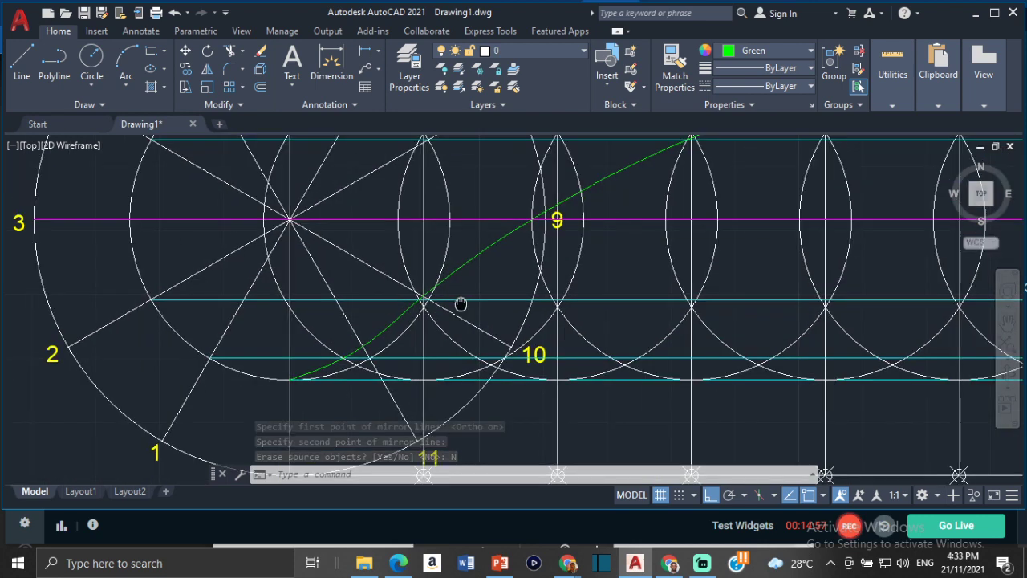
{"action": "scroll", "coordinate": [460, 300], "scroll_direction": "down", "scroll_amount": 2}
{"action": "scroll", "coordinate": [649, 239], "scroll_direction": "up", "scroll_amount": 2}
{"action": "middle_click_drag", "start_coordinate": [724, 243], "coordinate": [415, 358]}
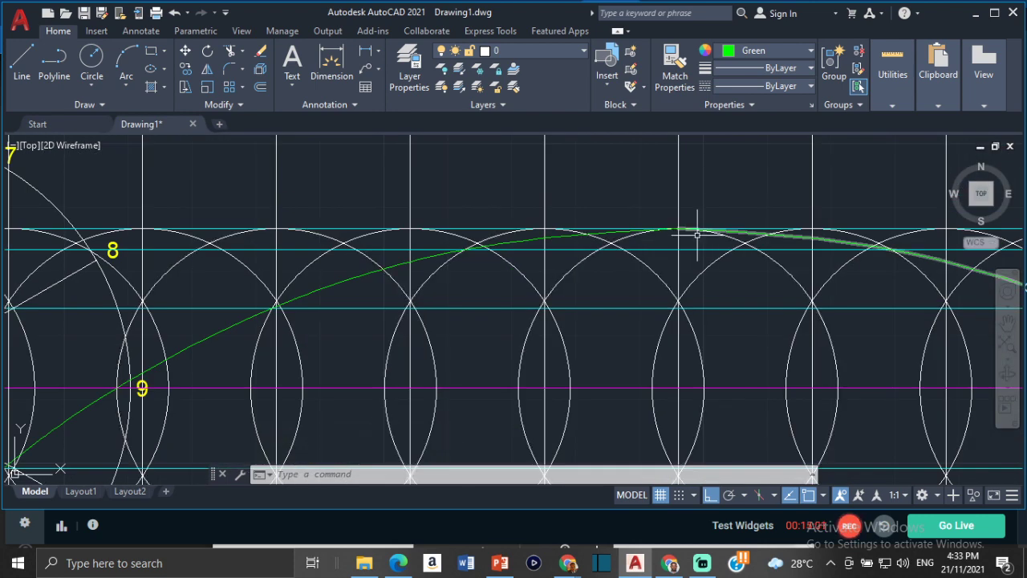
Step: Examine the mirrored half of the green curve from its peak down to its lower end at the final vertical line
{"action": "middle_click_drag", "start_coordinate": [699, 230], "coordinate": [440, 241]}
{"action": "scroll", "coordinate": [666, 244], "scroll_direction": "down", "scroll_amount": 2}
{"action": "middle_click_drag", "start_coordinate": [667, 245], "coordinate": [585, 202]}
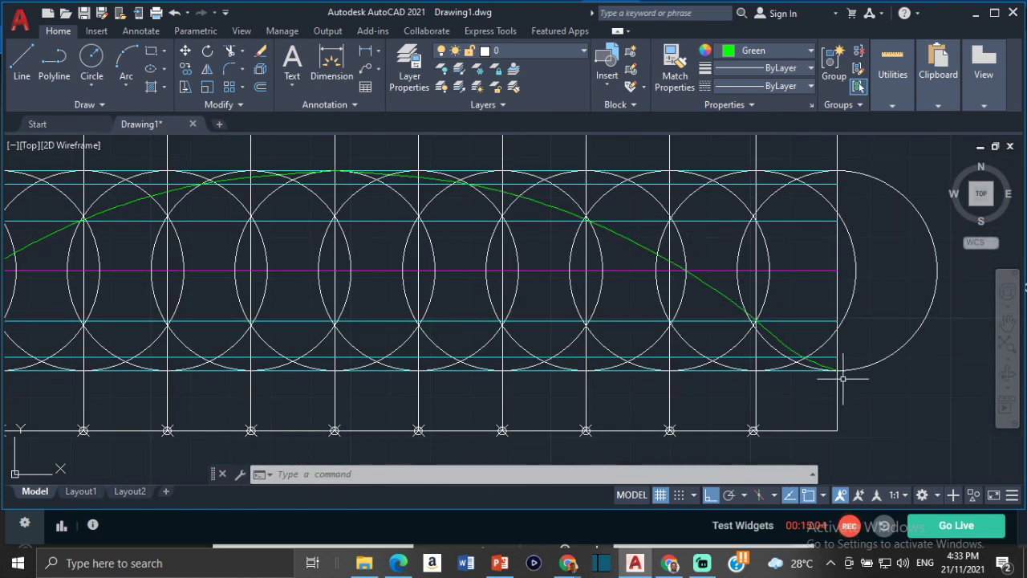
{"action": "scroll", "coordinate": [842, 377], "scroll_direction": "up", "scroll_amount": 3}
{"action": "scroll", "coordinate": [831, 369], "scroll_direction": "up", "scroll_amount": 6}
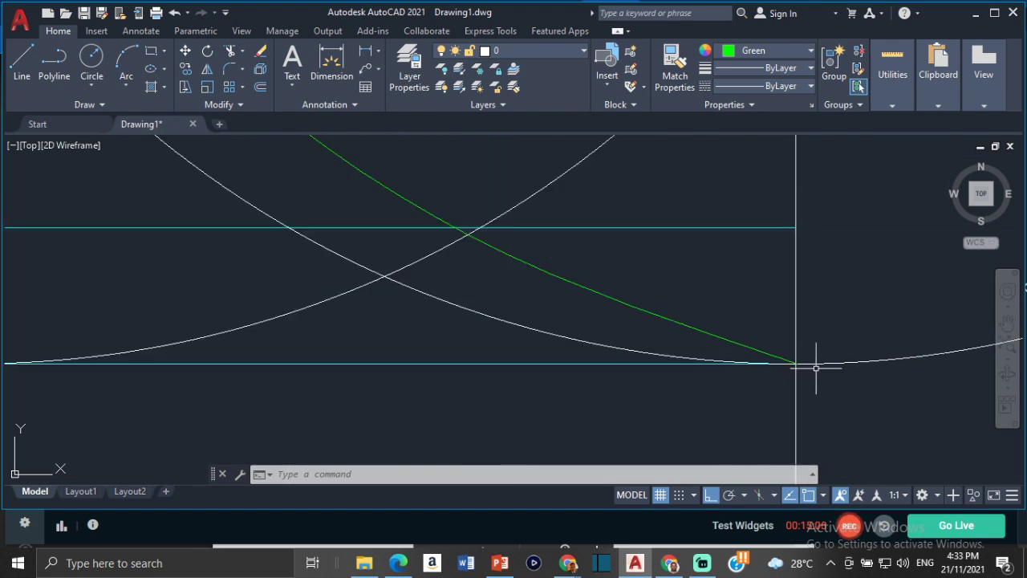
{"action": "middle_click_drag", "start_coordinate": [349, 203], "coordinate": [607, 291]}
{"action": "scroll", "coordinate": [609, 249], "scroll_direction": "down", "scroll_amount": 3}
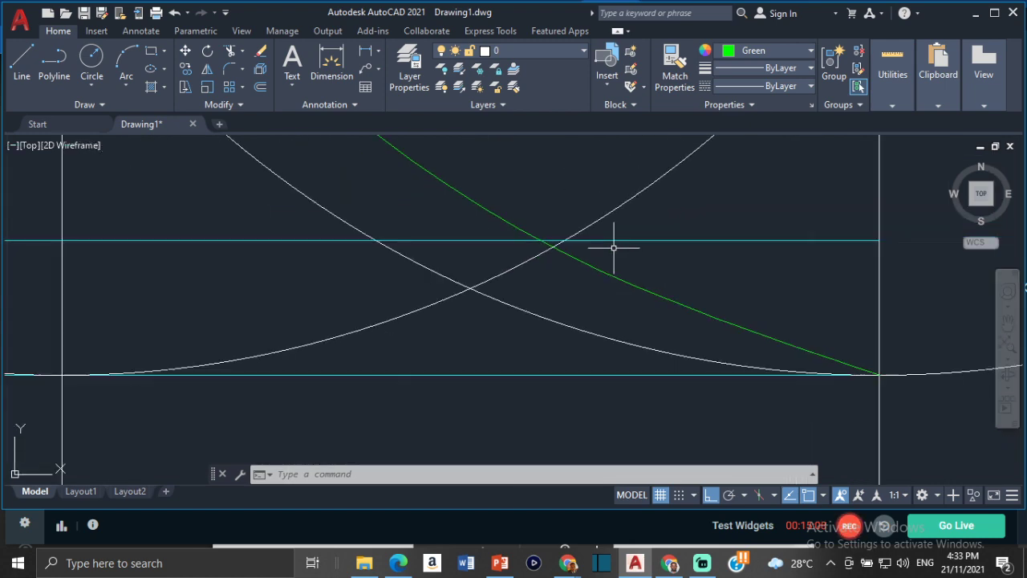
{"action": "middle_click_drag", "start_coordinate": [601, 243], "coordinate": [678, 287]}
{"action": "scroll", "coordinate": [715, 292], "scroll_direction": "down", "scroll_amount": 2}
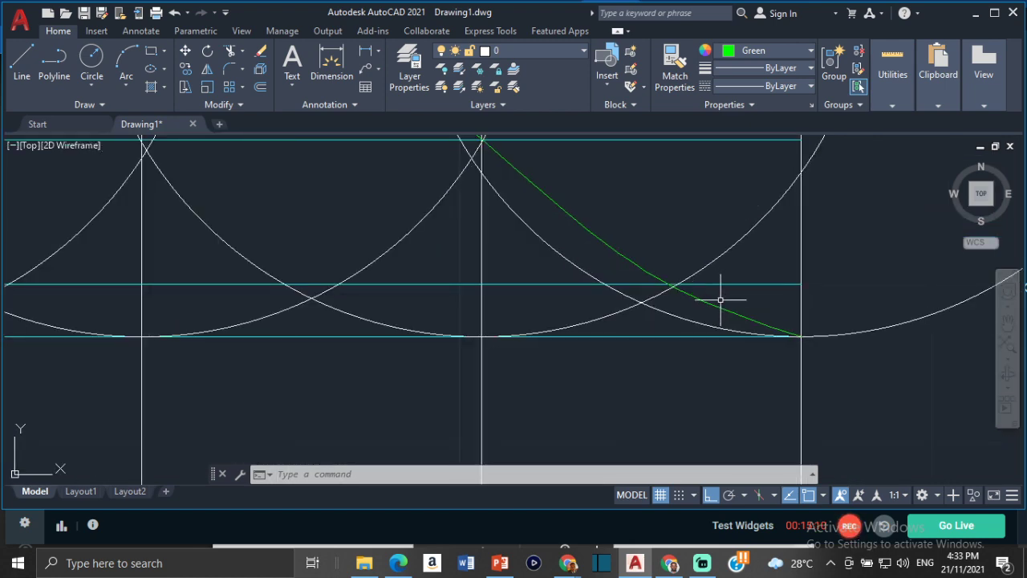
Step: Check the mirrored spline's crossings with the copied circles and horizontal lines back up to the peak, and review the whole construction
{"action": "middle_click_drag", "start_coordinate": [499, 175], "coordinate": [615, 291]}
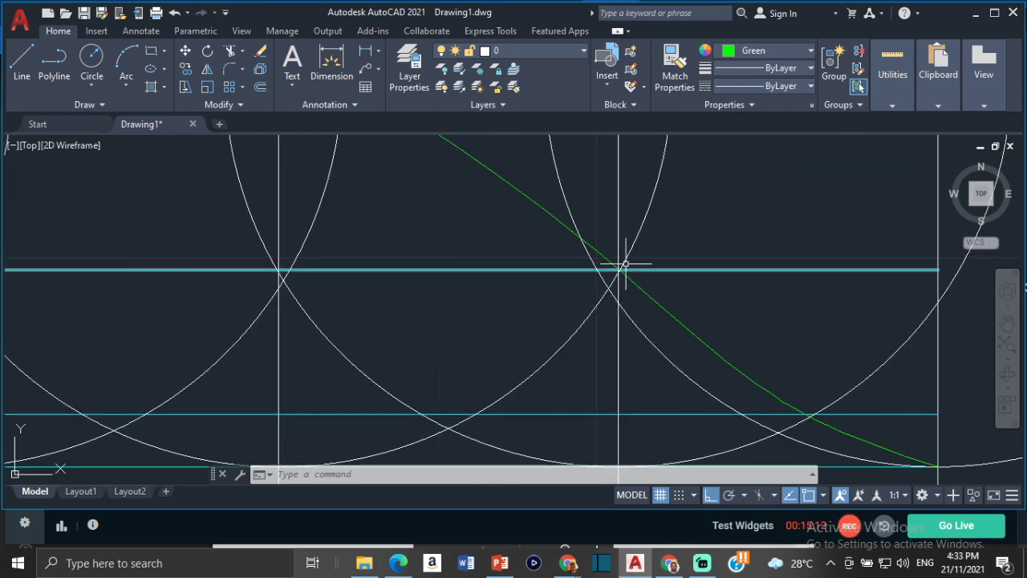
{"action": "scroll", "coordinate": [644, 251], "scroll_direction": "up", "scroll_amount": 5}
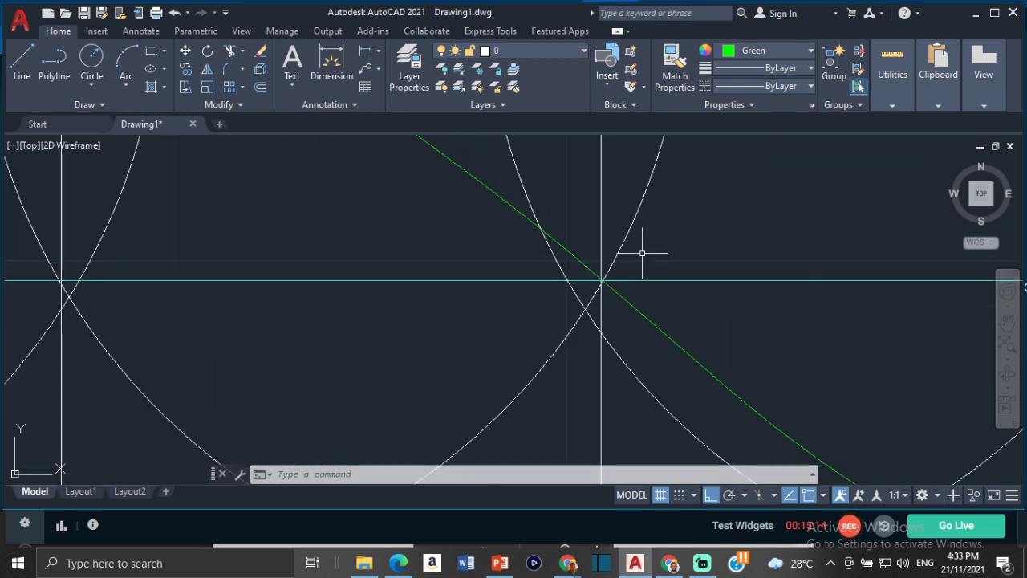
{"action": "scroll", "coordinate": [566, 291], "scroll_direction": "up", "scroll_amount": 6}
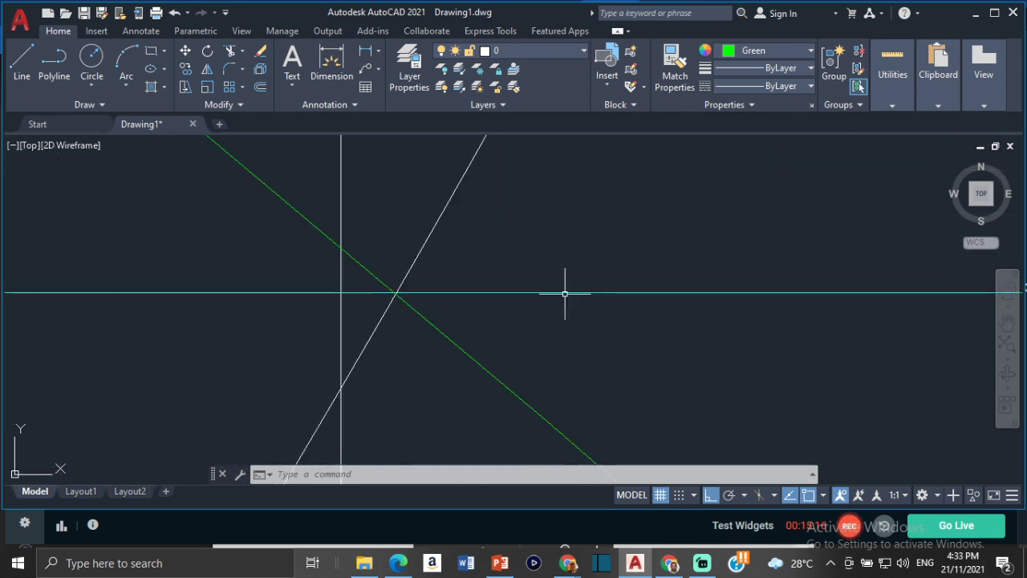
{"action": "scroll", "coordinate": [406, 321], "scroll_direction": "up", "scroll_amount": 4}
{"action": "scroll", "coordinate": [373, 254], "scroll_direction": "down", "scroll_amount": 5}
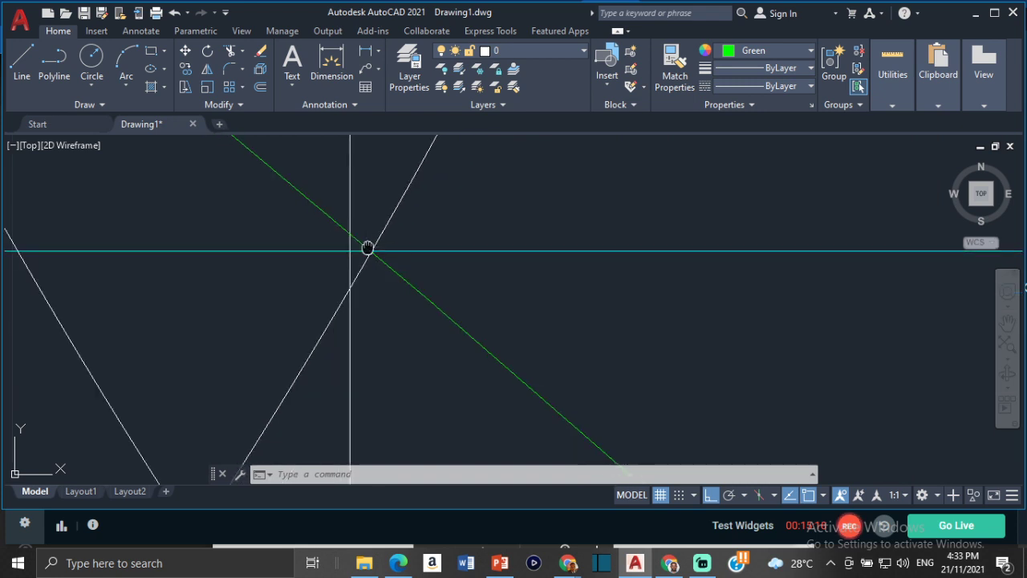
{"action": "scroll", "coordinate": [560, 350], "scroll_direction": "down", "scroll_amount": 4}
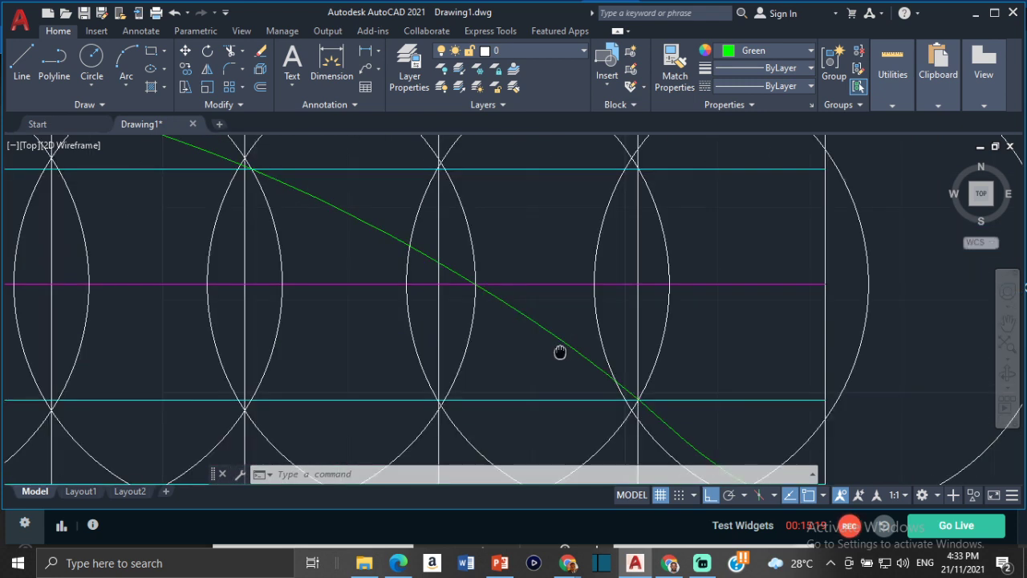
{"action": "scroll", "coordinate": [470, 289], "scroll_direction": "down", "scroll_amount": 2}
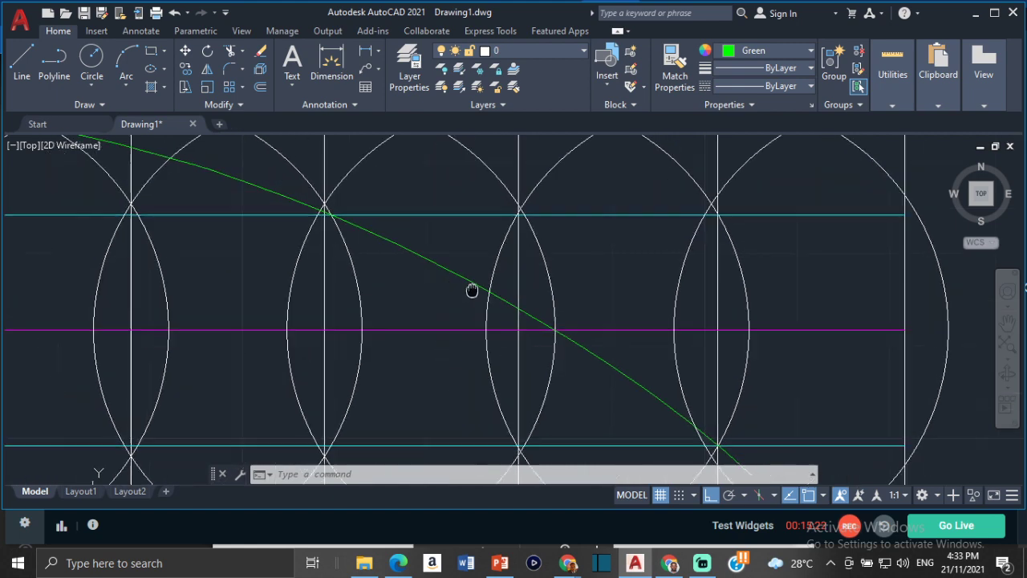
{"action": "scroll", "coordinate": [421, 265], "scroll_direction": "up", "scroll_amount": 2}
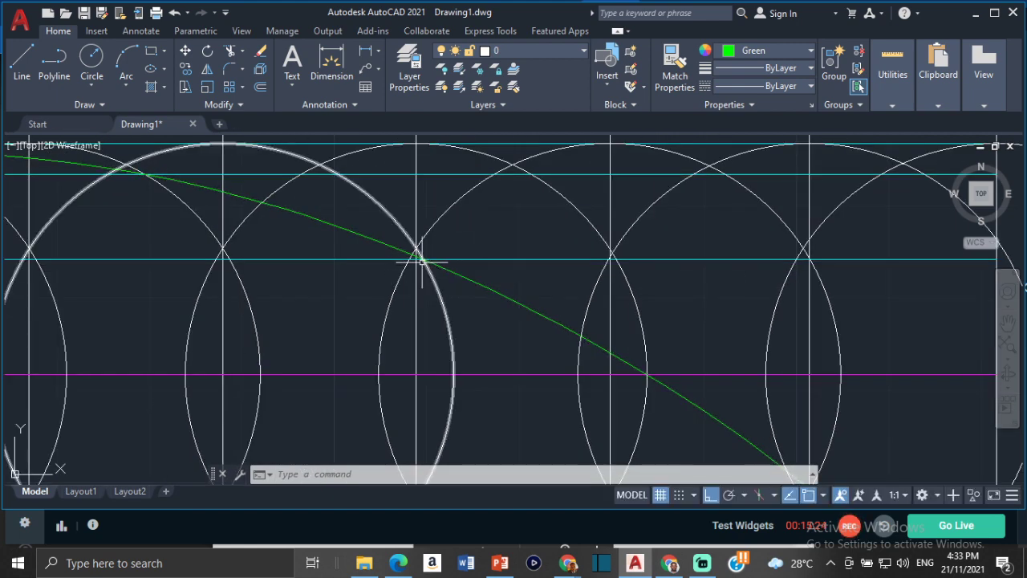
{"action": "middle_click_drag", "start_coordinate": [399, 186], "coordinate": [374, 229]}
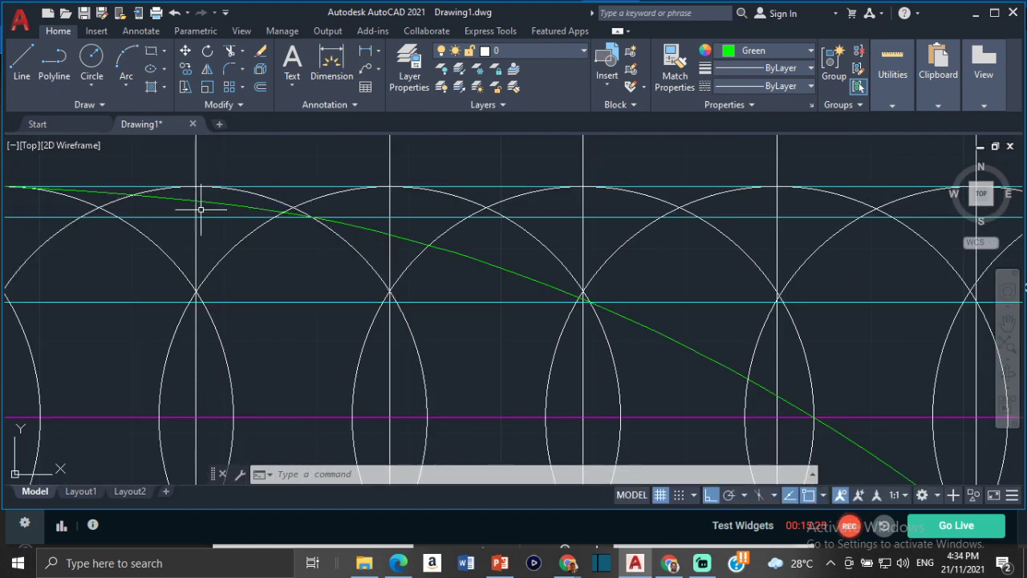
{"action": "middle_click_drag", "start_coordinate": [152, 208], "coordinate": [256, 225]}
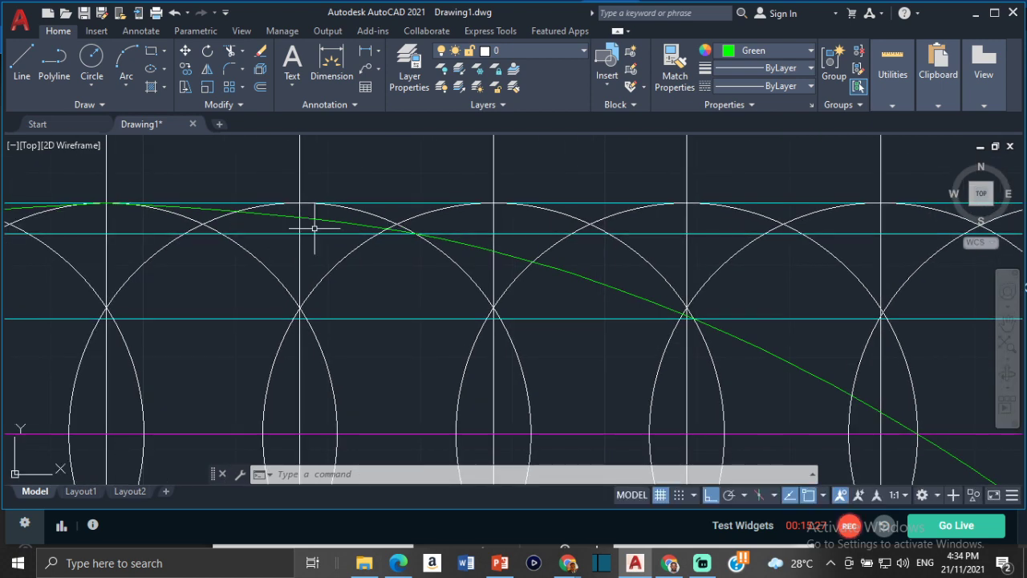
{"action": "scroll", "coordinate": [129, 193], "scroll_direction": "down", "scroll_amount": 5}
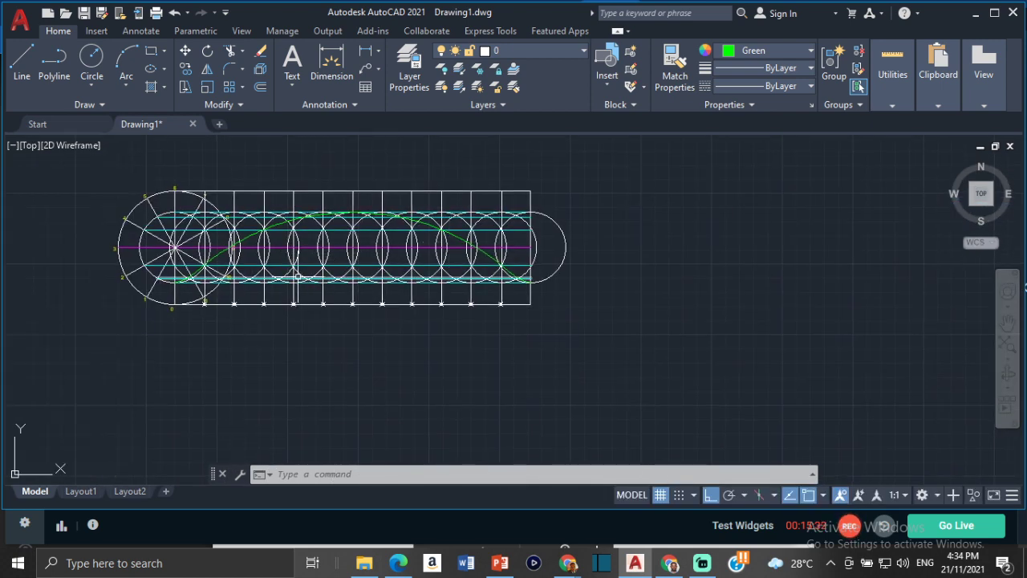
{"action": "middle_click_drag", "start_coordinate": [298, 244], "coordinate": [425, 280]}
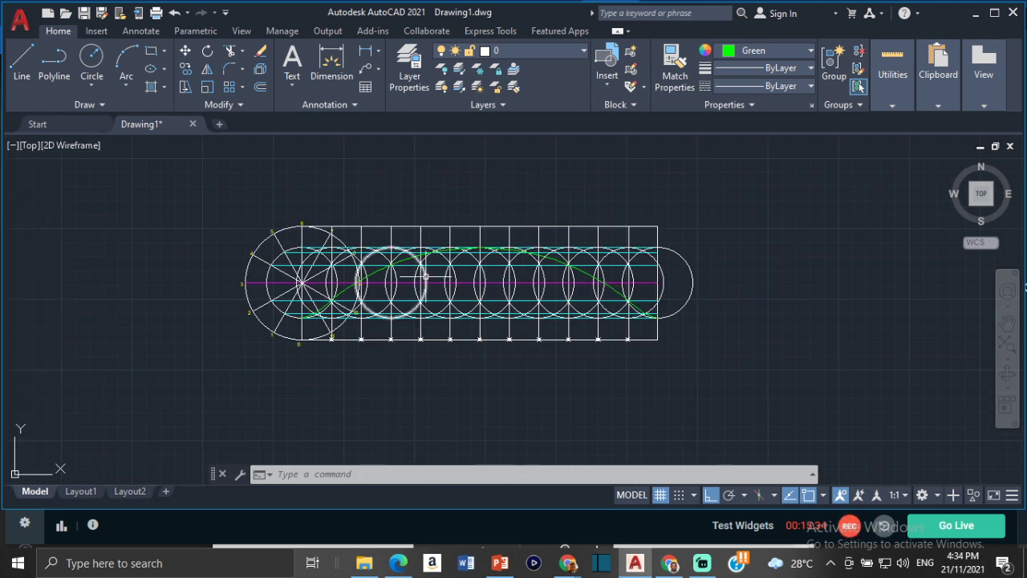
{"action": "mouse_move", "coordinate": [423, 271]}
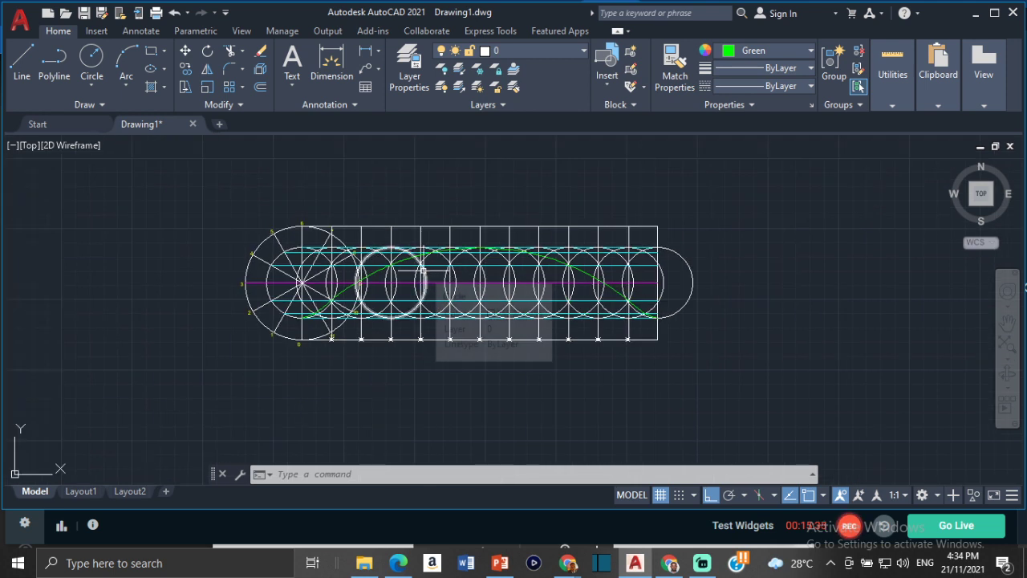